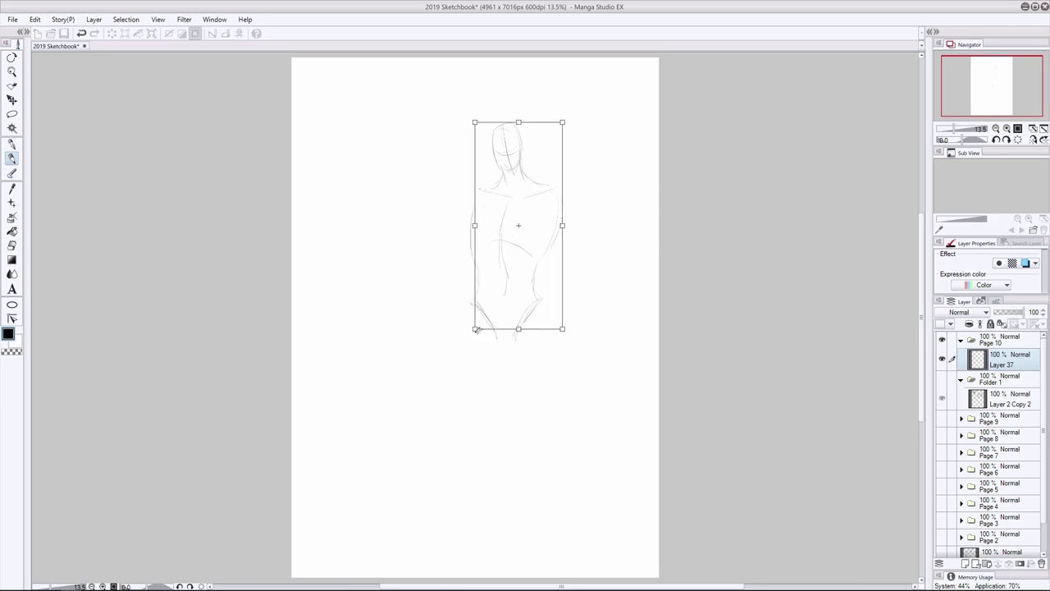
# - Sketch the thighs, knees, lower legs and feet of the standing figure in a wide stance, and round off its shoulders
pyautogui.moveTo(491, 174)
pyautogui.mouseDown()
pyautogui.moveTo(475, 188)
pyautogui.moveTo(492, 195)
pyautogui.mouseUp()
pyautogui.moveTo(522, 308); pyautogui.dragTo(538, 366)
pyautogui.moveTo(559, 305)
pyautogui.mouseDown()
pyautogui.moveTo(545, 378)
pyautogui.moveTo(563, 471)
pyautogui.mouseUp()
pyautogui.moveTo(582, 415); pyautogui.dragTo(573, 502)
pyautogui.moveTo(490, 261)
pyautogui.mouseDown()
pyautogui.moveTo(481, 324)
pyautogui.moveTo(481, 359)
pyautogui.mouseUp()
pyautogui.moveTo(518, 333); pyautogui.dragTo(491, 408)
pyautogui.moveTo(483, 338)
pyautogui.mouseDown()
pyautogui.moveTo(470, 385)
pyautogui.moveTo(476, 470)
pyautogui.mouseUp()
pyautogui.moveTo(475, 473); pyautogui.dragTo(447, 495)
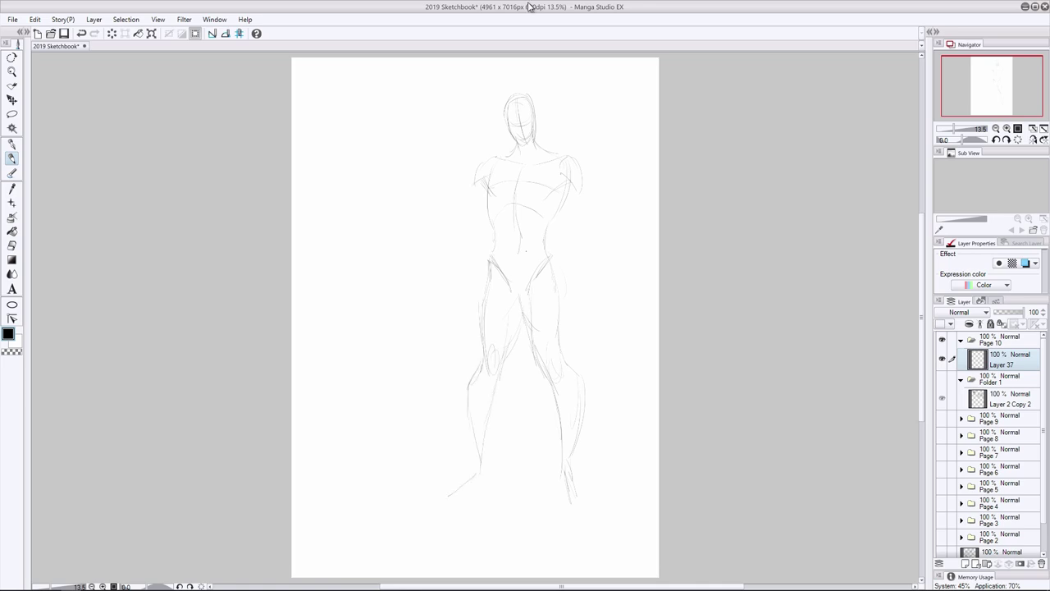
# - Sketch the standing figure's arms, one hanging beside the hip and the other bent with its fist raised to shoulder height
pyautogui.moveTo(587, 221); pyautogui.dragTo(599, 274)
pyautogui.moveTo(575, 233); pyautogui.dragTo(585, 297)
pyautogui.moveTo(595, 307)
pyautogui.mouseDown()
pyautogui.moveTo(576, 317)
pyautogui.moveTo(564, 367)
pyautogui.mouseUp()
pyautogui.moveTo(459, 189); pyautogui.dragTo(446, 210)
pyautogui.moveTo(437, 195); pyautogui.dragTo(449, 236)
pyautogui.moveTo(467, 210); pyautogui.dragTo(478, 238)
pyautogui.moveTo(437, 184); pyautogui.dragTo(448, 167)
# - Sketch a long curved weapon passing through the raised fist, running behind the head and sweeping down beside the figure
pyautogui.moveTo(443, 169)
pyautogui.mouseDown()
pyautogui.moveTo(454, 185)
pyautogui.moveTo(423, 213)
pyautogui.moveTo(493, 119)
pyautogui.mouseUp()
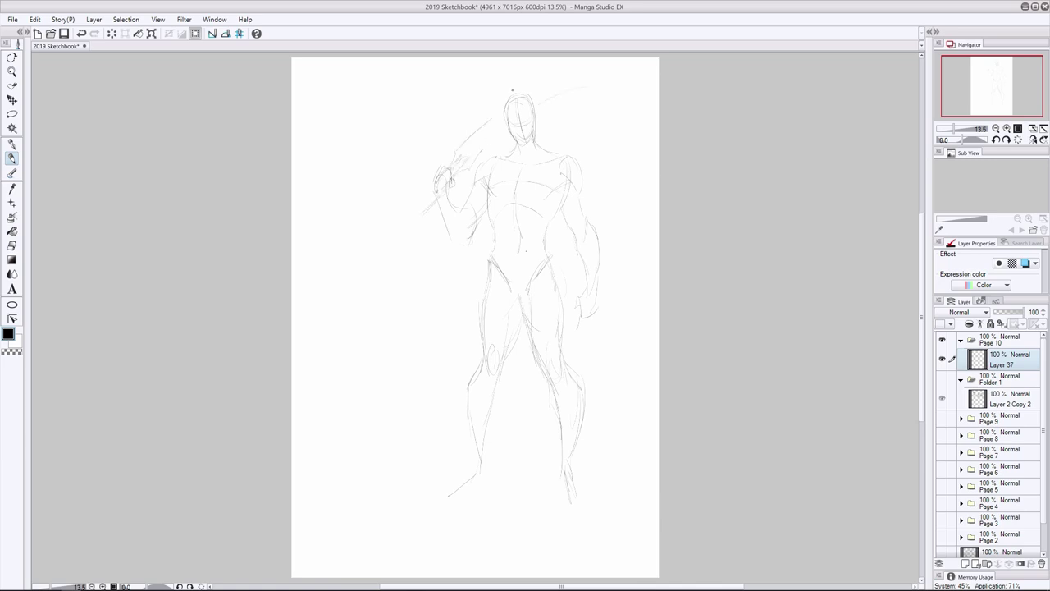
pyautogui.moveTo(432, 215); pyautogui.dragTo(384, 351)
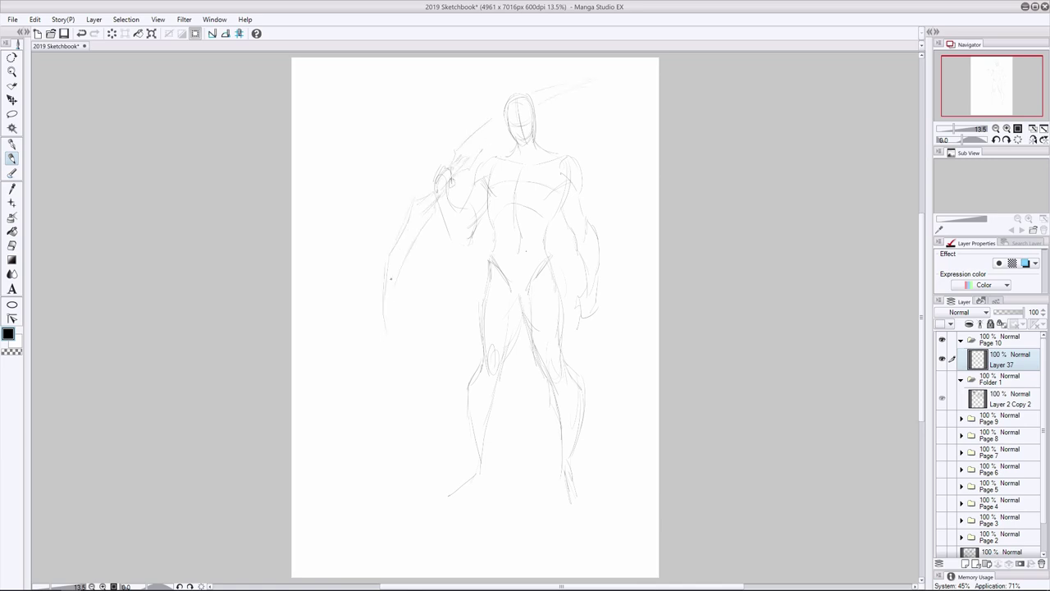
pyautogui.click(11, 143)
pyautogui.click(11, 157)
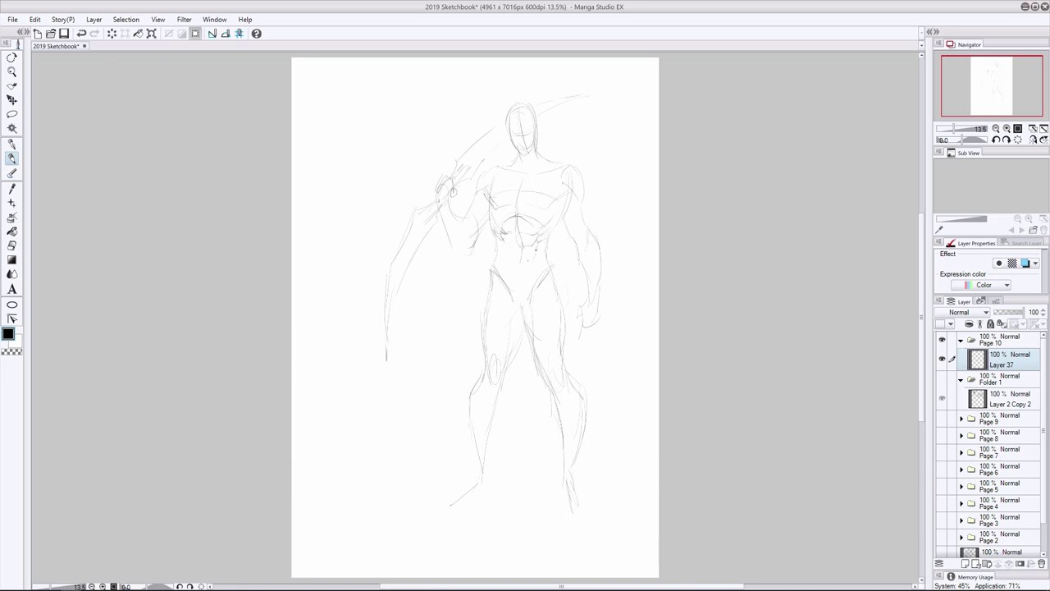
# - Add chest, rib and abdominal muscle lines to the standing figure's torso
pyautogui.moveTo(493, 233); pyautogui.dragTo(505, 267)
pyautogui.moveTo(492, 208); pyautogui.dragTo(487, 219)
pyautogui.moveTo(560, 210); pyautogui.dragTo(543, 239)
pyautogui.moveTo(566, 194); pyautogui.dragTo(537, 210)
pyautogui.press('e')
pyautogui.press('p')
pyautogui.moveTo(551, 256); pyautogui.dragTo(548, 271)
# - Sketch a large front-view head beside the figure with center, brow and nose guidelines, side planes and a tapered chin
pyautogui.moveTo(352, 83)
pyautogui.mouseDown()
pyautogui.moveTo(343, 173)
pyautogui.moveTo(364, 174)
pyautogui.mouseUp()
pyautogui.moveTo(352, 209); pyautogui.dragTo(374, 205)
pyautogui.moveTo(395, 130); pyautogui.dragTo(394, 153)
pyautogui.moveTo(326, 101); pyautogui.dragTo(336, 151)
pyautogui.moveTo(402, 120); pyautogui.dragTo(399, 162)
pyautogui.moveTo(326, 112); pyautogui.dragTo(327, 130)
pyautogui.moveTo(334, 182); pyautogui.dragTo(353, 210)
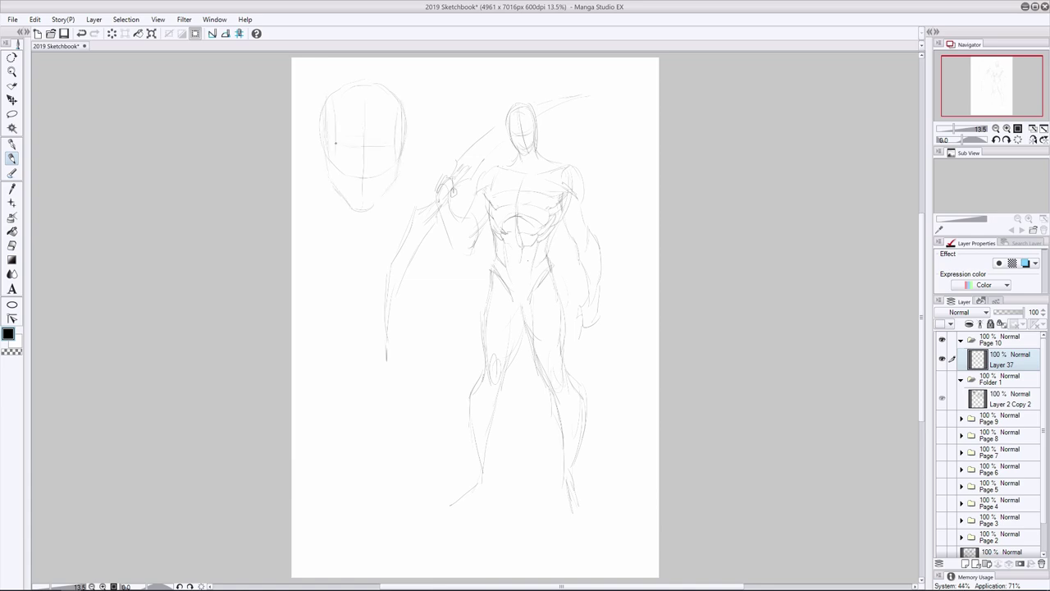
# - Refine the large head's jaw and temples, and add ears, neck and shoulder lines
pyautogui.moveTo(405, 131)
pyautogui.mouseDown()
pyautogui.moveTo(398, 182)
pyautogui.moveTo(367, 210)
pyautogui.mouseUp()
pyautogui.moveTo(327, 146)
pyautogui.mouseDown()
pyautogui.moveTo(330, 181)
pyautogui.moveTo(351, 205)
pyautogui.mouseUp()
pyautogui.moveTo(327, 102); pyautogui.dragTo(331, 127)
pyautogui.press('e')
pyautogui.press('p')
pyautogui.moveTo(386, 170)
pyautogui.mouseDown()
pyautogui.moveTo(381, 189)
pyautogui.moveTo(321, 227)
pyautogui.mouseUp()
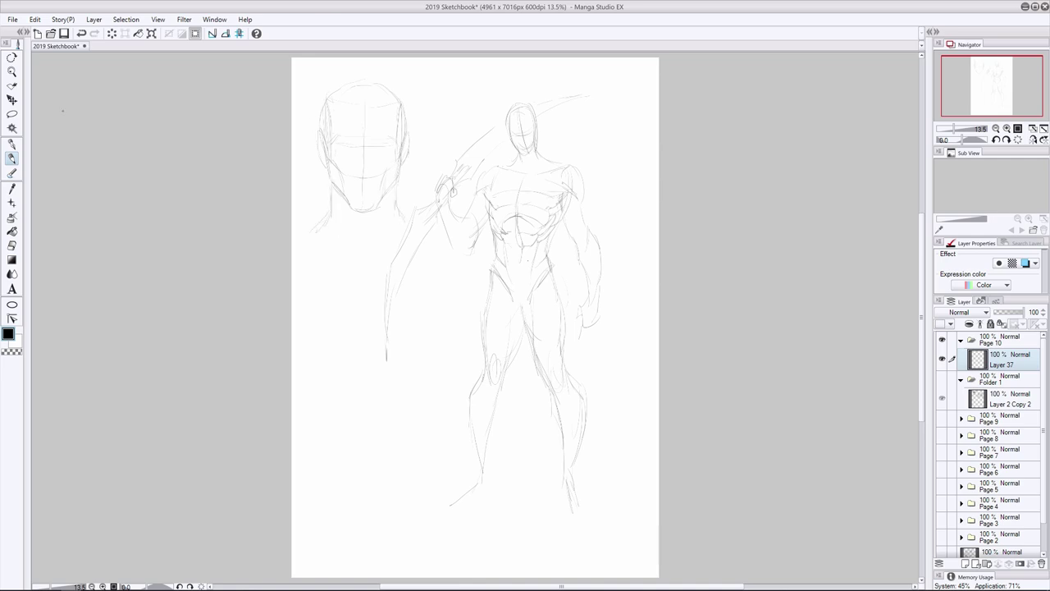
pyautogui.moveTo(63, 110); pyautogui.dragTo(80, 113)
pyautogui.moveTo(309, 323); pyautogui.dragTo(379, 334)
pyautogui.moveTo(358, 277)
pyautogui.mouseDown()
pyautogui.moveTo(361, 333)
pyautogui.moveTo(372, 336)
pyautogui.moveTo(384, 307)
pyautogui.mouseUp()
pyautogui.moveTo(305, 266)
pyautogui.mouseDown()
pyautogui.moveTo(310, 318)
pyautogui.moveTo(323, 315)
pyautogui.mouseUp()
pyautogui.moveTo(371, 320); pyautogui.dragTo(357, 363)
pyautogui.moveTo(323, 324); pyautogui.dragTo(353, 363)
pyautogui.moveTo(318, 287); pyautogui.dragTo(308, 369)
pyautogui.click(11, 245)
pyautogui.moveTo(328, 258); pyautogui.dragTo(372, 338)
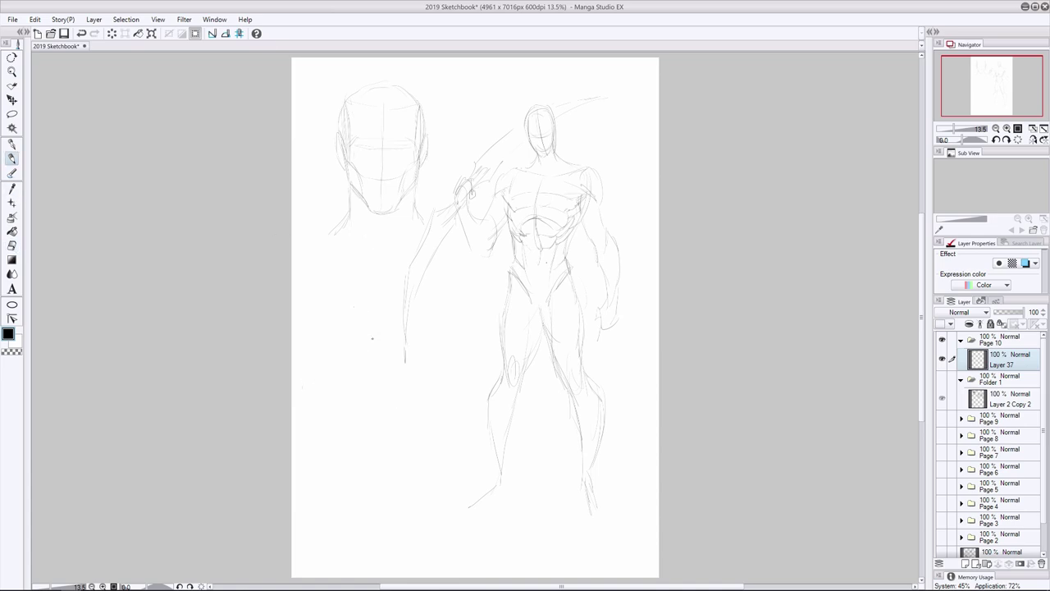
# - Sketch the head and torso of a smaller figure below the large head and adjust it with a lasso selection
pyautogui.moveTo(371, 296)
pyautogui.mouseDown()
pyautogui.moveTo(329, 289)
pyautogui.moveTo(354, 320)
pyautogui.mouseUp()
pyautogui.moveTo(365, 276)
pyautogui.mouseDown()
pyautogui.moveTo(361, 320)
pyautogui.moveTo(349, 309)
pyautogui.mouseUp()
pyautogui.moveTo(348, 356)
pyautogui.mouseDown()
pyautogui.moveTo(355, 379)
pyautogui.moveTo(337, 374)
pyautogui.mouseUp()
pyautogui.click(12, 114)
pyautogui.moveTo(300, 251); pyautogui.dragTo(385, 450)
pyautogui.click(411, 398)
# - Sketch the hips, thighs and lower legs of the smaller figure
pyautogui.press('p')
pyautogui.moveTo(379, 405); pyautogui.dragTo(382, 452)
pyautogui.moveTo(352, 391); pyautogui.dragTo(354, 419)
pyautogui.moveTo(366, 447); pyautogui.dragTo(375, 543)
pyautogui.moveTo(333, 434); pyautogui.dragTo(331, 518)
pyautogui.moveTo(331, 477); pyautogui.dragTo(320, 532)
# - Sketch the shoulders and both hanging arms of the smaller figure
pyautogui.moveTo(367, 323); pyautogui.dragTo(379, 334)
pyautogui.moveTo(311, 316); pyautogui.dragTo(321, 335)
pyautogui.moveTo(383, 356); pyautogui.dragTo(393, 399)
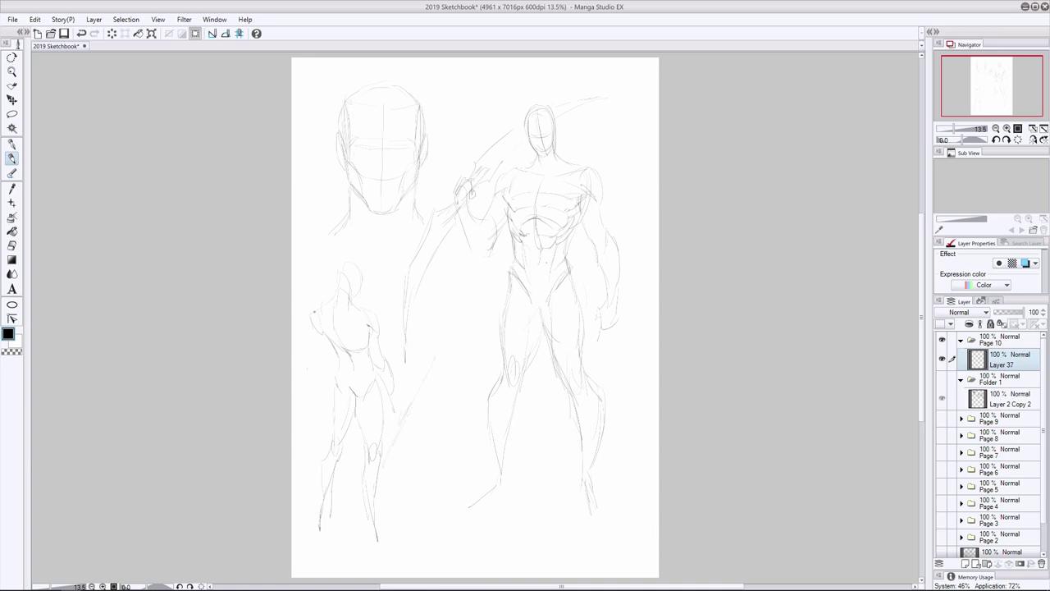
pyautogui.moveTo(314, 327); pyautogui.dragTo(323, 402)
pyautogui.moveTo(325, 306); pyautogui.dragTo(314, 351)
# - Sketch the smaller figure's hand holding a long curved weapon that sweeps diagonally across its legs
pyautogui.moveTo(412, 401); pyautogui.dragTo(403, 412)
pyautogui.moveTo(435, 372)
pyautogui.mouseDown()
pyautogui.moveTo(402, 422)
pyautogui.moveTo(333, 486)
pyautogui.mouseUp()
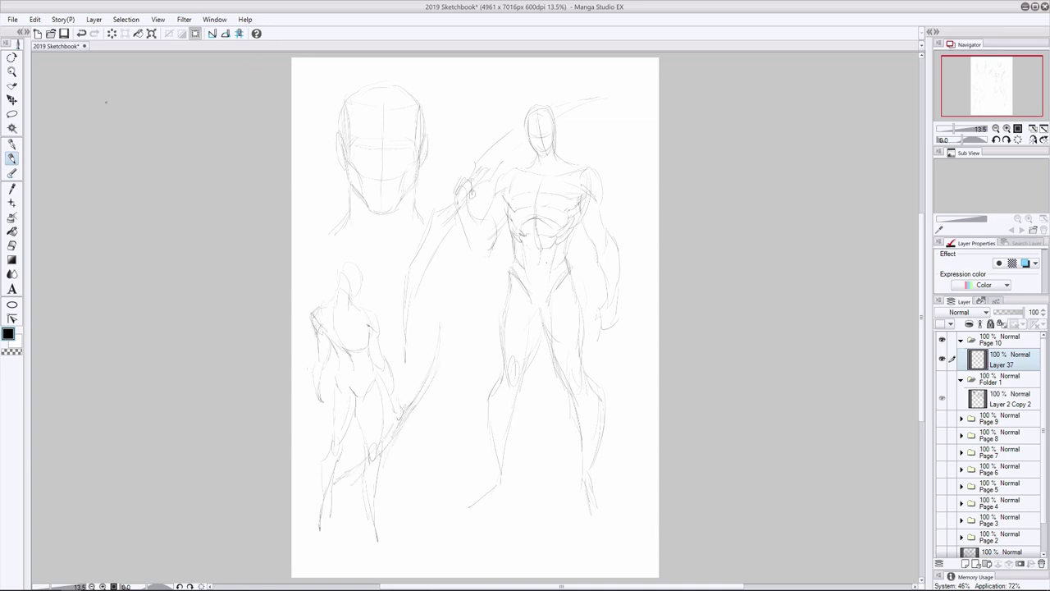
# - Select the large head sketch, shift it slightly away from the standing figure, and deselect it
pyautogui.press('m')
pyautogui.moveTo(336, 247); pyautogui.dragTo(427, 238)
pyautogui.hotkey('ctrl', 'd')
pyautogui.press('p')
# - Add a new layer above the rough sketch and tint the rough sketch light blue
pyautogui.scroll(2, 506, 174)
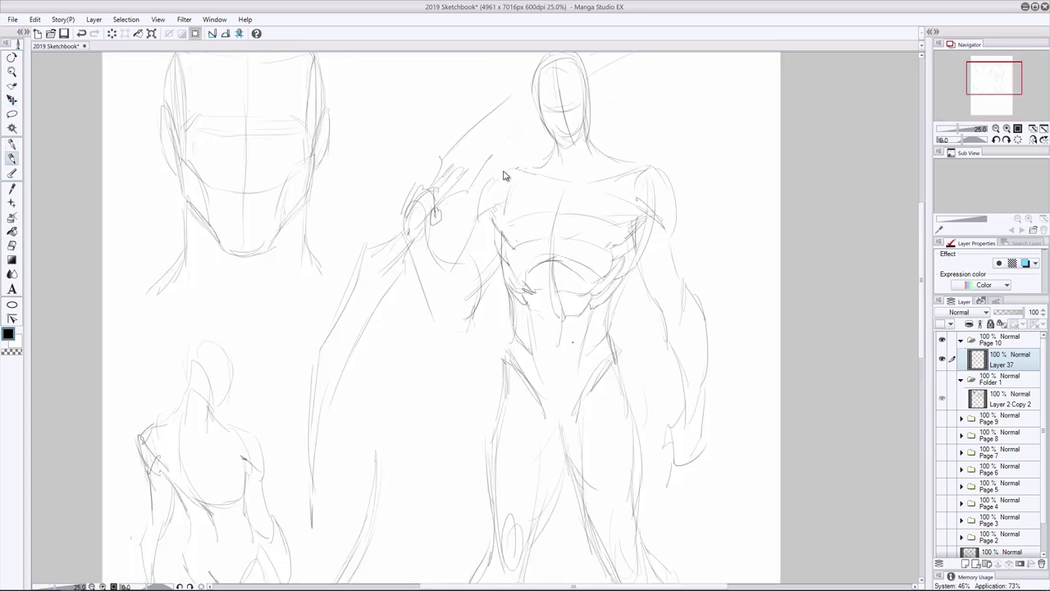
pyautogui.scroll(-2, 505, 175)
pyautogui.hotkey('ctrl', 'shift', 'n')
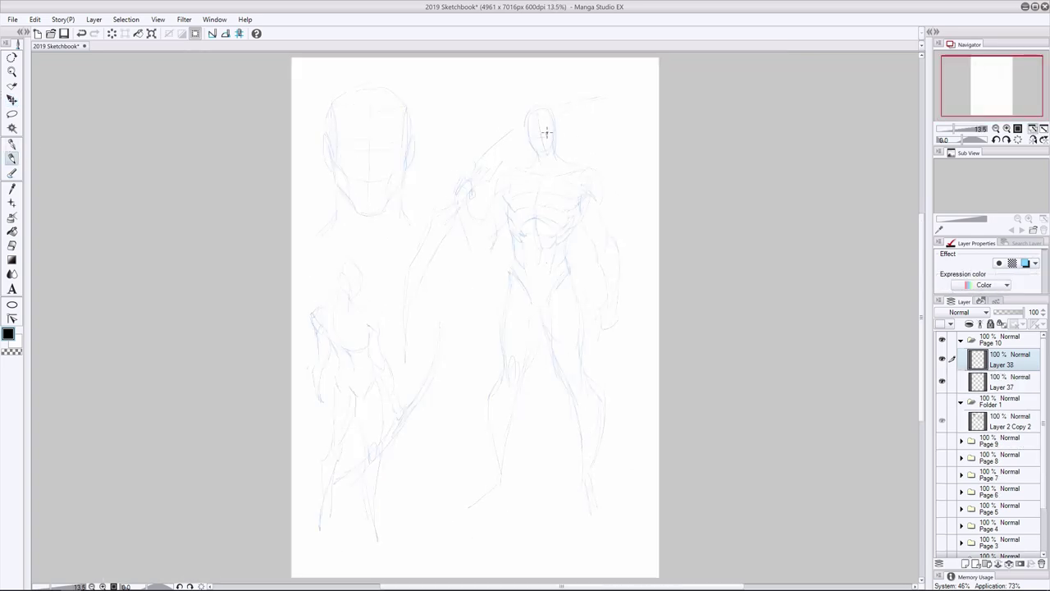
# - Draw the standing man's face contour, stern eyes, nose, mouth and swept-back hair over the blue sketch
pyautogui.scroll(1, 543, 123)
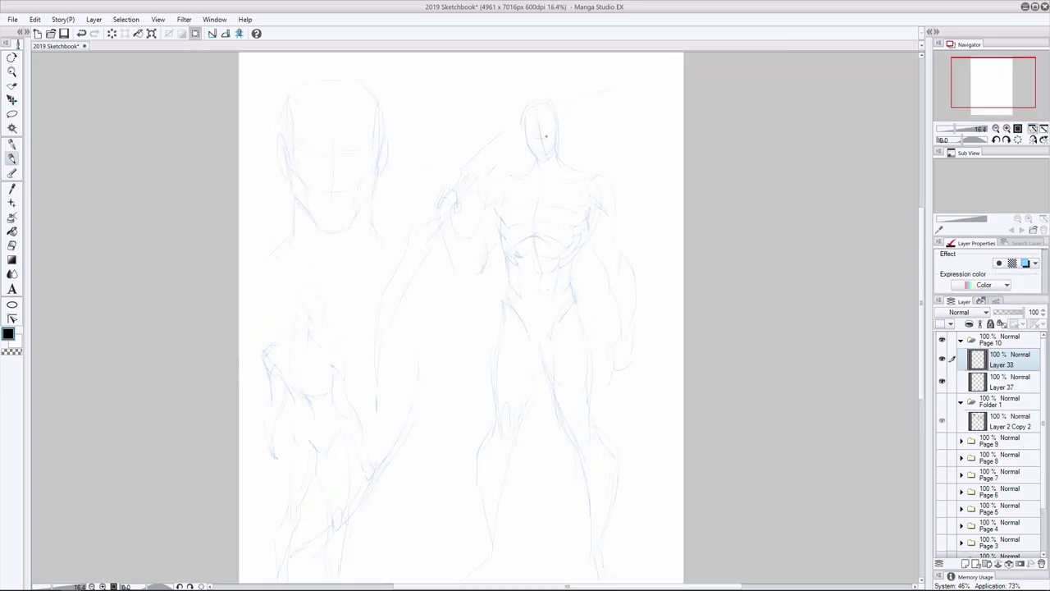
pyautogui.press('e')
pyautogui.press('p')
pyautogui.hotkey('ctrl', 'z')
pyautogui.hotkey('ctrl', 'y')
pyautogui.hotkey('ctrl', 'z')
pyautogui.hotkey('ctrl', 'y')
pyautogui.moveTo(535, 112); pyautogui.dragTo(548, 122)
pyautogui.hotkey('ctrl', 'z')
pyautogui.hotkey('ctrl', 'y')
pyautogui.hotkey('ctrl', 'z')
pyautogui.hotkey('ctrl', 'y')
pyautogui.press('e')
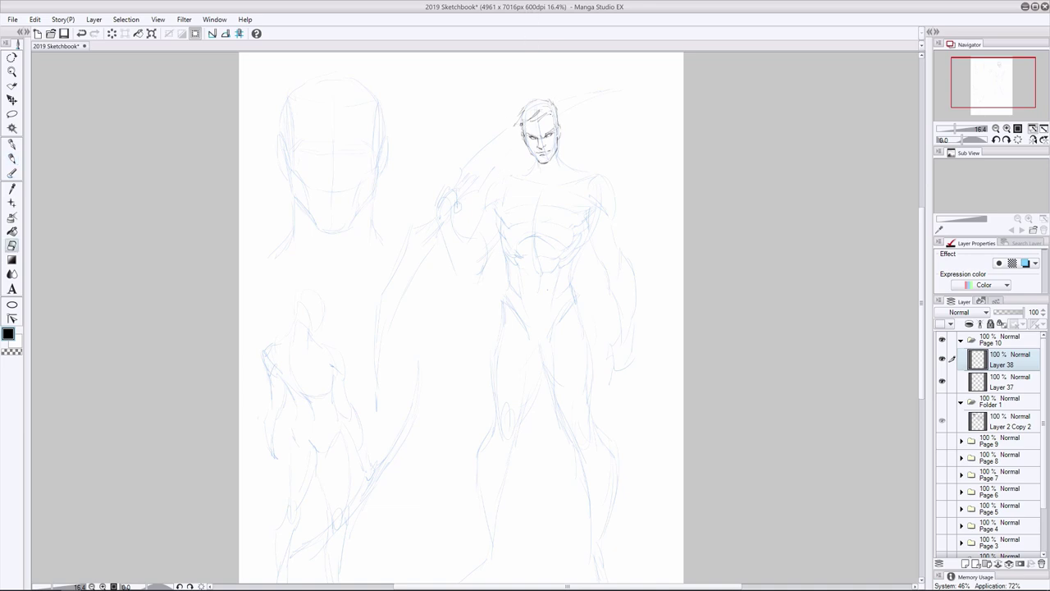
# - Detail the hair at the side of the man's head and draw a short pointed beard around his mouth and chin
pyautogui.press('p')
pyautogui.moveTo(512, 117); pyautogui.dragTo(525, 136)
pyautogui.press('e')
pyautogui.press('p')
pyautogui.moveTo(533, 155); pyautogui.dragTo(539, 166)
pyautogui.moveTo(528, 150)
pyautogui.mouseDown()
pyautogui.moveTo(535, 161)
pyautogui.moveTo(552, 158)
pyautogui.mouseUp()
pyautogui.press('e')
pyautogui.press('p')
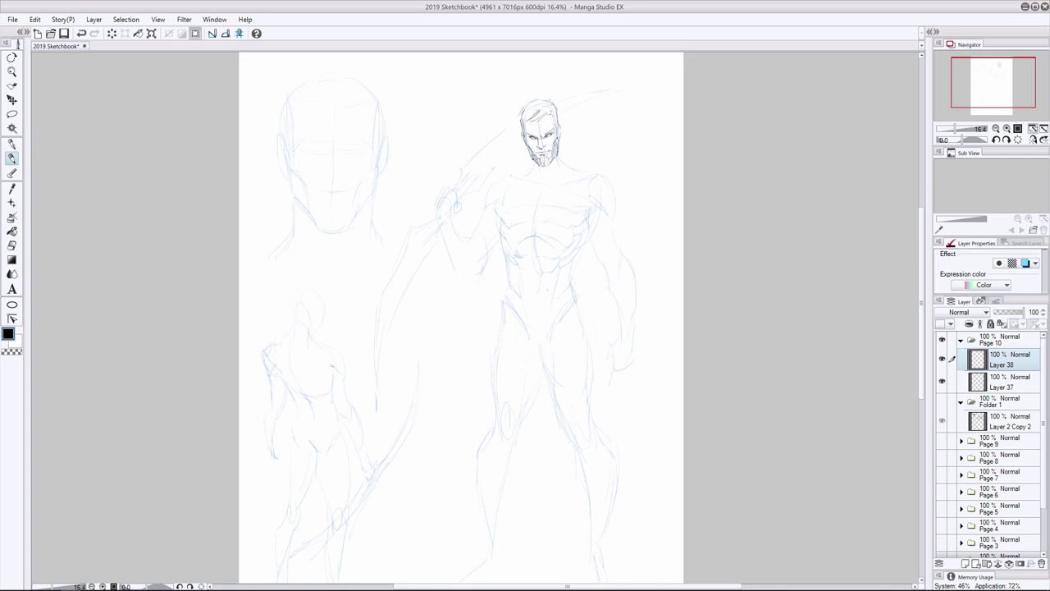
# - Draw the man's neck and the open front edge of his jacket down to the waist
pyautogui.press('e')
pyautogui.press('p')
pyautogui.press('e')
pyautogui.press('p')
pyautogui.moveTo(570, 167); pyautogui.dragTo(561, 195)
pyautogui.hotkey('ctrl', 'z')
pyautogui.moveTo(556, 266); pyautogui.dragTo(556, 286)
pyautogui.moveTo(582, 282)
pyautogui.mouseDown()
pyautogui.moveTo(595, 189)
pyautogui.moveTo(560, 200)
pyautogui.moveTo(565, 180)
pyautogui.moveTo(557, 205)
pyautogui.mouseUp()
# - Clean up the collar area and draw the jacket's other front edge, its sides and the waistline of the shirt
pyautogui.press('e')
pyautogui.press('p')
pyautogui.press('e')
pyautogui.moveTo(573, 165)
pyautogui.mouseDown()
pyautogui.moveTo(568, 194)
pyautogui.moveTo(530, 192)
pyautogui.mouseUp()
pyautogui.press('p')
pyautogui.moveTo(513, 240); pyautogui.dragTo(512, 284)
pyautogui.moveTo(510, 184); pyautogui.dragTo(493, 219)
pyautogui.moveTo(500, 256); pyautogui.dragTo(496, 283)
pyautogui.moveTo(576, 293); pyautogui.dragTo(502, 292)
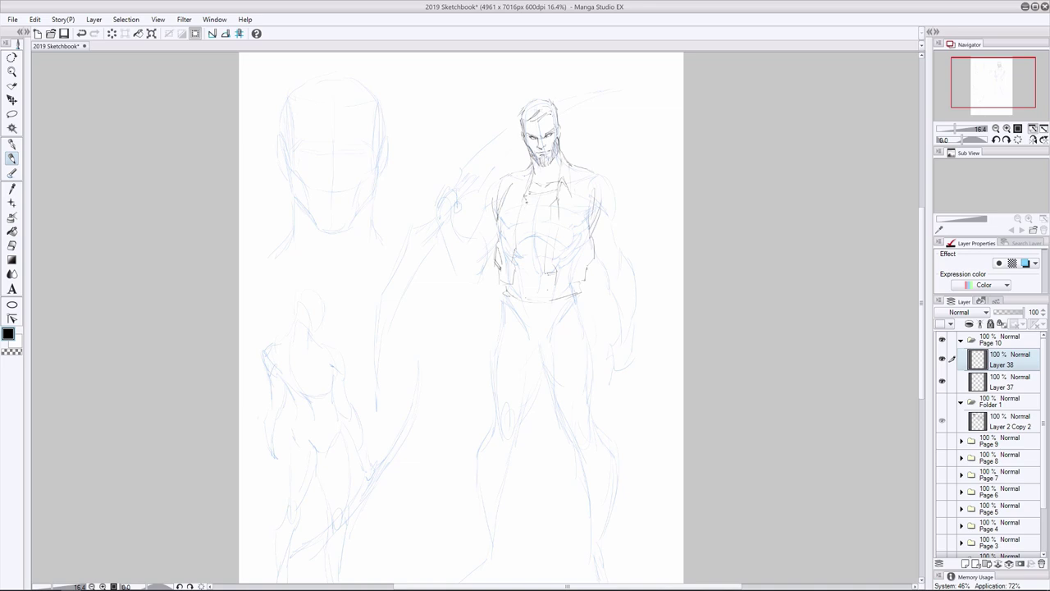
# - Finish the jacket's front edge and draw the ribbed hem band along its lower edge
pyautogui.moveTo(520, 228); pyautogui.dragTo(514, 274)
pyautogui.moveTo(584, 270); pyautogui.dragTo(557, 276)
pyautogui.moveTo(583, 282); pyautogui.dragTo(557, 287)
pyautogui.press('e')
pyautogui.press('p')
# - Draw the jacket sleeve on the hanging arm with its shoulder, elbow folds and cuff
pyautogui.moveTo(608, 277); pyautogui.dragTo(611, 307)
pyautogui.moveTo(596, 220); pyautogui.dragTo(600, 281)
pyautogui.moveTo(633, 273); pyautogui.dragTo(637, 303)
pyautogui.moveTo(614, 211); pyautogui.dragTo(632, 276)
pyautogui.moveTo(593, 174); pyautogui.dragTo(599, 214)
pyautogui.moveTo(601, 176); pyautogui.dragTo(613, 211)
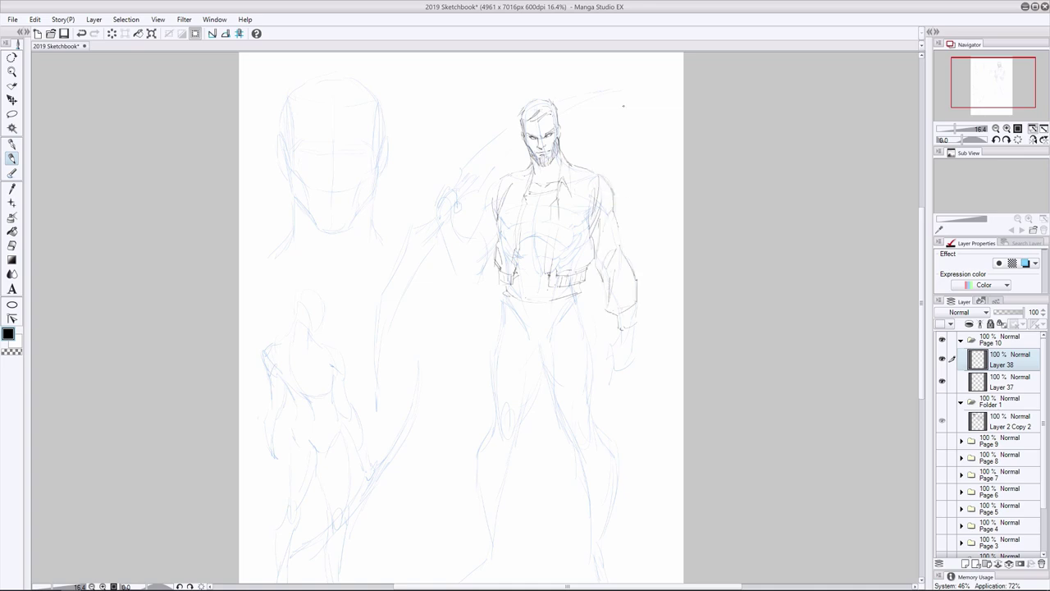
# - Draw the bent arm's sleeve with folds and a cuff, checking the line art with the rough sketch layer hidden
pyautogui.moveTo(493, 198); pyautogui.dragTo(489, 238)
pyautogui.moveTo(497, 179); pyautogui.dragTo(490, 189)
pyautogui.moveTo(490, 200); pyautogui.dragTo(482, 257)
pyautogui.moveTo(454, 230); pyautogui.dragTo(455, 248)
pyautogui.moveTo(463, 225); pyautogui.dragTo(493, 279)
pyautogui.moveTo(473, 227)
pyautogui.mouseDown()
pyautogui.moveTo(482, 231)
pyautogui.moveTo(461, 238)
pyautogui.mouseUp()
pyautogui.moveTo(445, 220); pyautogui.dragTo(461, 251)
pyautogui.click(942, 380)
pyautogui.click(941, 381)
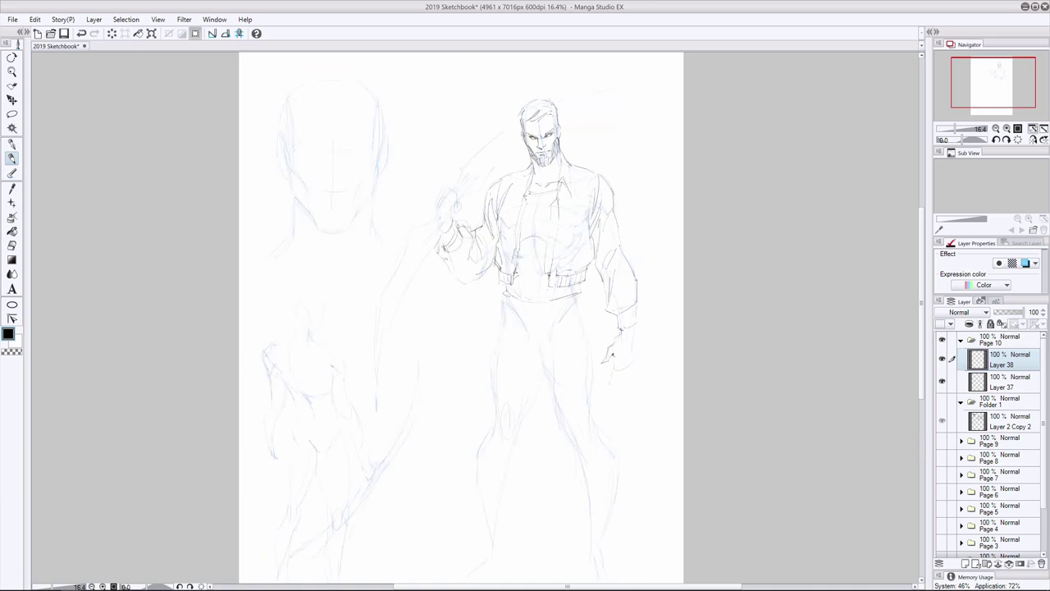
# - Draw the fingers and outline of the hanging hand and touch up the jacket's side
pyautogui.moveTo(630, 365)
pyautogui.mouseDown()
pyautogui.moveTo(634, 333)
pyautogui.moveTo(634, 346)
pyautogui.mouseUp()
pyautogui.moveTo(612, 340)
pyautogui.mouseDown()
pyautogui.moveTo(621, 331)
pyautogui.moveTo(612, 339)
pyautogui.mouseUp()
pyautogui.moveTo(592, 242); pyautogui.dragTo(602, 284)
# - Draw the trouser hems above both ankles and outline the trouser leg below the hanging arm
pyautogui.moveTo(588, 515); pyautogui.dragTo(605, 512)
pyautogui.moveTo(479, 505); pyautogui.dragTo(502, 515)
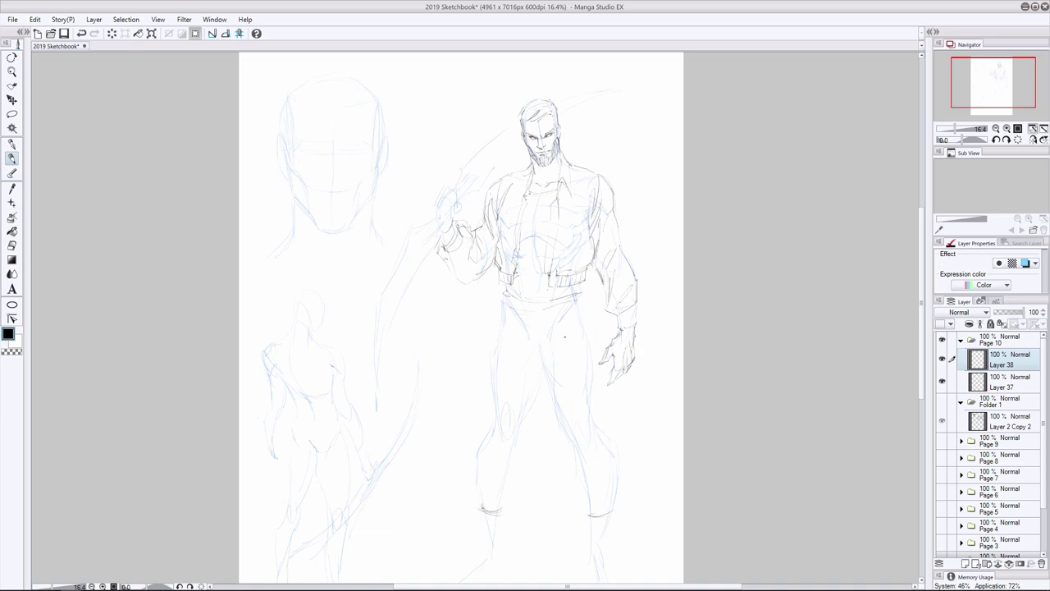
pyautogui.moveTo(538, 339); pyautogui.dragTo(549, 389)
pyautogui.moveTo(562, 429); pyautogui.dragTo(585, 513)
pyautogui.moveTo(538, 337); pyautogui.dragTo(557, 364)
pyautogui.moveTo(579, 297); pyautogui.dragTo(613, 513)
pyautogui.moveTo(582, 325); pyautogui.dragTo(590, 374)
# - Draw the fly and the creases radiating from the crotch of the trousers
pyautogui.moveTo(538, 333); pyautogui.dragTo(567, 335)
pyautogui.moveTo(528, 307); pyautogui.dragTo(535, 332)
pyautogui.moveTo(537, 322); pyautogui.dragTo(542, 334)
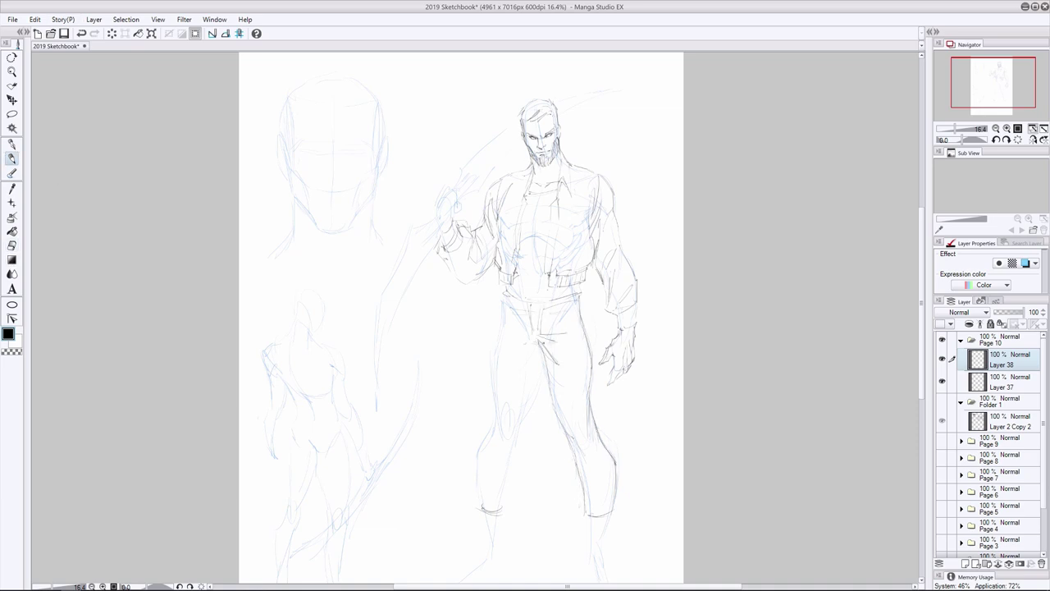
# - Outline the standing man's trouser leg on the bent-arm side from the crotch down to the hem
pyautogui.moveTo(534, 385); pyautogui.dragTo(520, 430)
pyautogui.moveTo(517, 461); pyautogui.dragTo(502, 510)
pyautogui.moveTo(509, 294); pyautogui.dragTo(479, 507)
# - Draw the ankle and shoe of the leg below the hanging arm
pyautogui.scroll(-2, 414, 147)
pyautogui.moveTo(607, 443); pyautogui.dragTo(608, 482)
pyautogui.moveTo(590, 448); pyautogui.dragTo(589, 474)
pyautogui.moveTo(587, 470)
pyautogui.mouseDown()
pyautogui.moveTo(587, 495)
pyautogui.moveTo(610, 487)
pyautogui.mouseUp()
pyautogui.moveTo(617, 512); pyautogui.dragTo(605, 533)
pyautogui.moveTo(615, 491); pyautogui.dragTo(604, 509)
pyautogui.moveTo(588, 486); pyautogui.dragTo(597, 533)
pyautogui.moveTo(612, 494); pyautogui.dragTo(614, 508)
# - Draw the other ankle and its outward-pointing shoe below the trouser hem
pyautogui.moveTo(500, 443); pyautogui.dragTo(475, 489)
pyautogui.moveTo(469, 492)
pyautogui.mouseDown()
pyautogui.moveTo(446, 515)
pyautogui.moveTo(486, 507)
pyautogui.mouseUp()
pyautogui.moveTo(489, 463)
pyautogui.mouseDown()
pyautogui.moveTo(479, 474)
pyautogui.moveTo(489, 479)
pyautogui.mouseUp()
pyautogui.moveTo(502, 471)
pyautogui.mouseDown()
pyautogui.moveTo(499, 489)
pyautogui.moveTo(449, 518)
pyautogui.mouseUp()
pyautogui.moveTo(554, 318)
pyautogui.mouseDown()
pyautogui.moveTo(579, 420)
pyautogui.moveTo(553, 326)
pyautogui.mouseUp()
pyautogui.press('e')
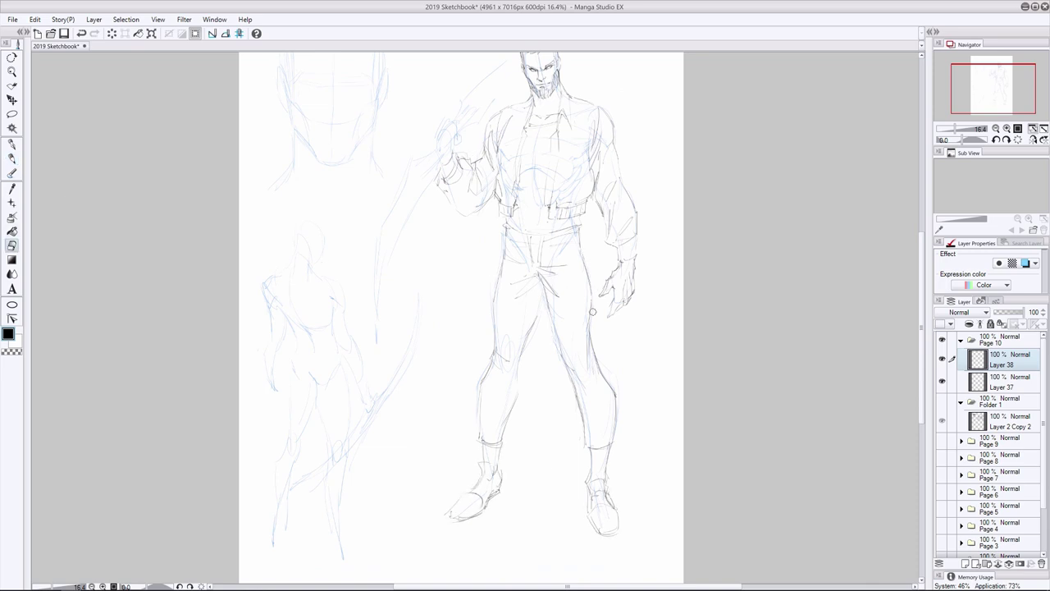
pyautogui.press('p')
# - Draw a strapped armband around the upper sleeve of the hanging arm
pyautogui.scroll(2, 516, 73)
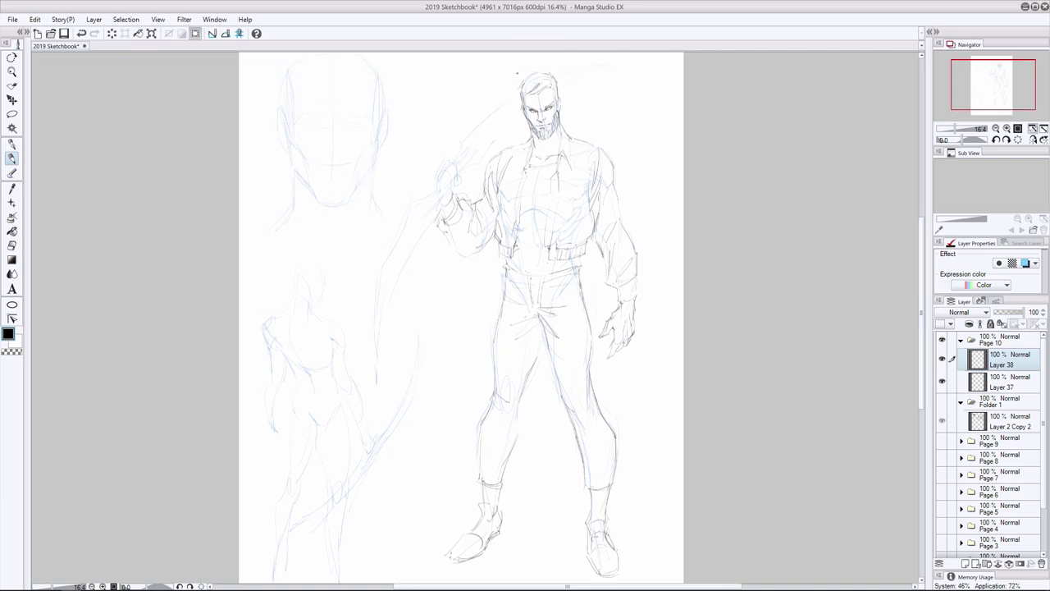
pyautogui.moveTo(620, 184); pyautogui.dragTo(621, 212)
pyautogui.moveTo(603, 189)
pyautogui.mouseDown()
pyautogui.moveTo(597, 228)
pyautogui.moveTo(613, 227)
pyautogui.mouseUp()
pyautogui.moveTo(600, 180)
pyautogui.mouseDown()
pyautogui.moveTo(608, 208)
pyautogui.moveTo(609, 183)
pyautogui.mouseUp()
pyautogui.moveTo(615, 177)
pyautogui.mouseDown()
pyautogui.moveTo(618, 193)
pyautogui.moveTo(617, 183)
pyautogui.mouseUp()
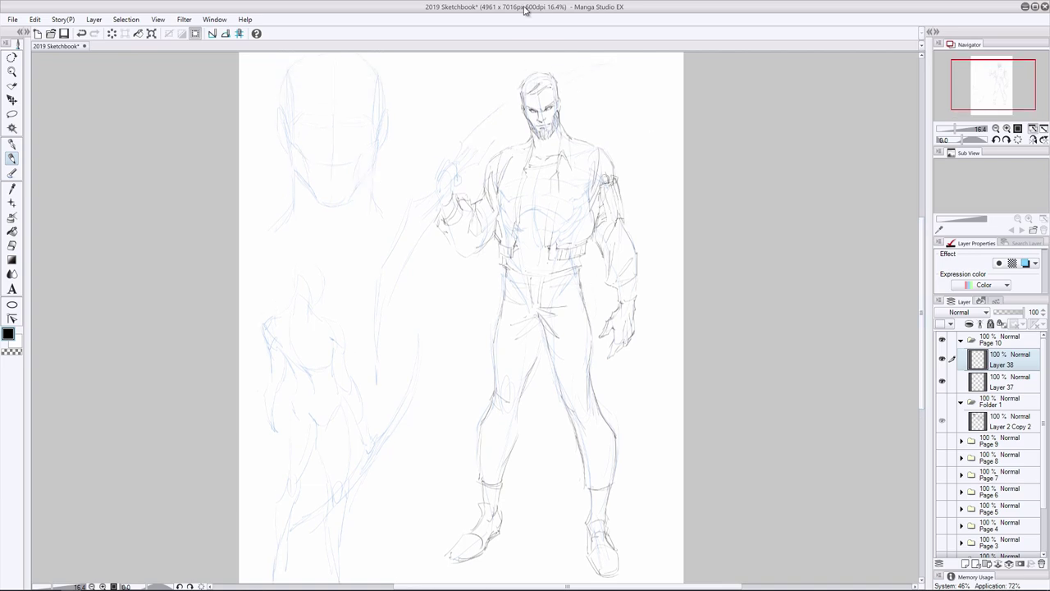
# - Draw the belt with an oval buckle at the waist and clean up the overlapping waistband lines
pyautogui.moveTo(513, 277); pyautogui.dragTo(542, 284)
pyautogui.moveTo(533, 283)
pyautogui.mouseDown()
pyautogui.moveTo(550, 287)
pyautogui.moveTo(546, 268)
pyautogui.mouseUp()
pyautogui.moveTo(530, 266); pyautogui.dragTo(545, 274)
pyautogui.press('e')
pyautogui.moveTo(550, 271)
pyautogui.mouseDown()
pyautogui.moveTo(574, 271)
pyautogui.moveTo(543, 259)
pyautogui.moveTo(578, 274)
pyautogui.mouseUp()
pyautogui.press('p')
pyautogui.moveTo(518, 264); pyautogui.dragTo(538, 247)
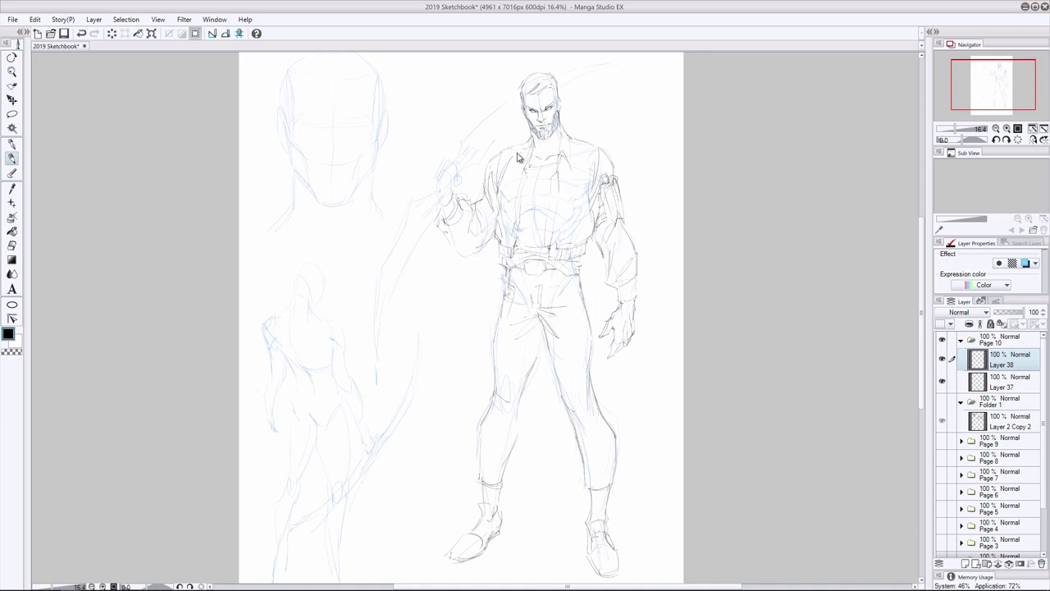
# - Compare the line art with the rough layer hidden and draw the knife sheath and thigh straps
pyautogui.click(942, 380)
pyautogui.click(942, 380)
pyautogui.moveTo(539, 315)
pyautogui.mouseDown()
pyautogui.moveTo(501, 320)
pyautogui.moveTo(525, 334)
pyautogui.mouseUp()
pyautogui.moveTo(511, 345); pyautogui.dragTo(539, 344)
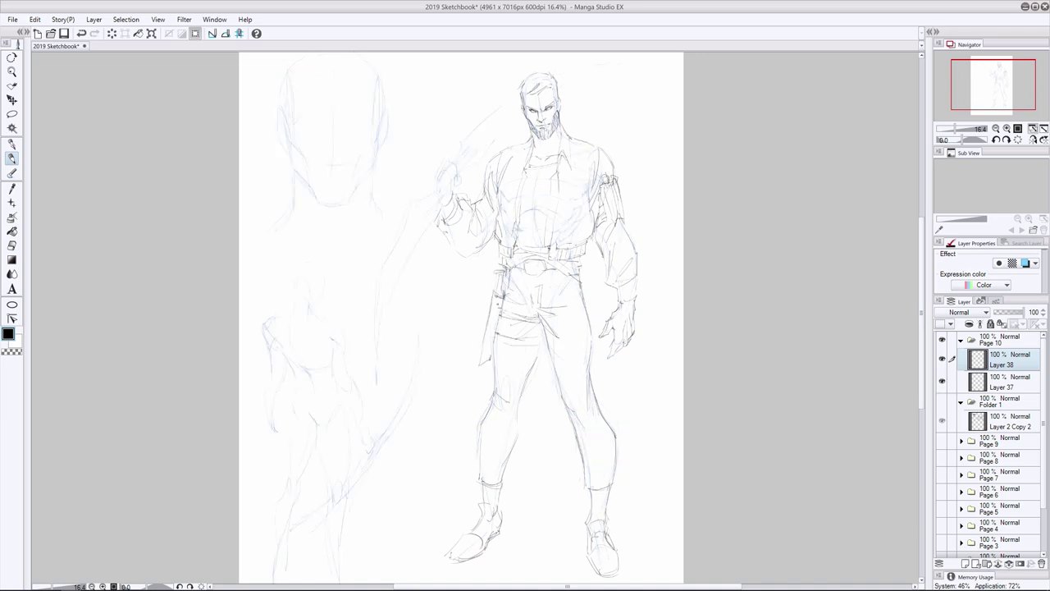
pyautogui.moveTo(499, 302); pyautogui.dragTo(487, 335)
pyautogui.moveTo(487, 346); pyautogui.dragTo(482, 364)
pyautogui.press('e')
pyautogui.press('p')
# - Draw the raised hand's fingers gripping the weapon's handle beside the shoulder
pyautogui.moveTo(458, 174)
pyautogui.mouseDown()
pyautogui.moveTo(450, 195)
pyautogui.moveTo(450, 180)
pyautogui.moveTo(425, 198)
pyautogui.mouseUp()
pyautogui.moveTo(441, 190); pyautogui.dragTo(427, 214)
pyautogui.moveTo(438, 201); pyautogui.dragTo(422, 234)
pyautogui.moveTo(464, 159); pyautogui.dragTo(449, 172)
pyautogui.moveTo(481, 163); pyautogui.dragTo(456, 171)
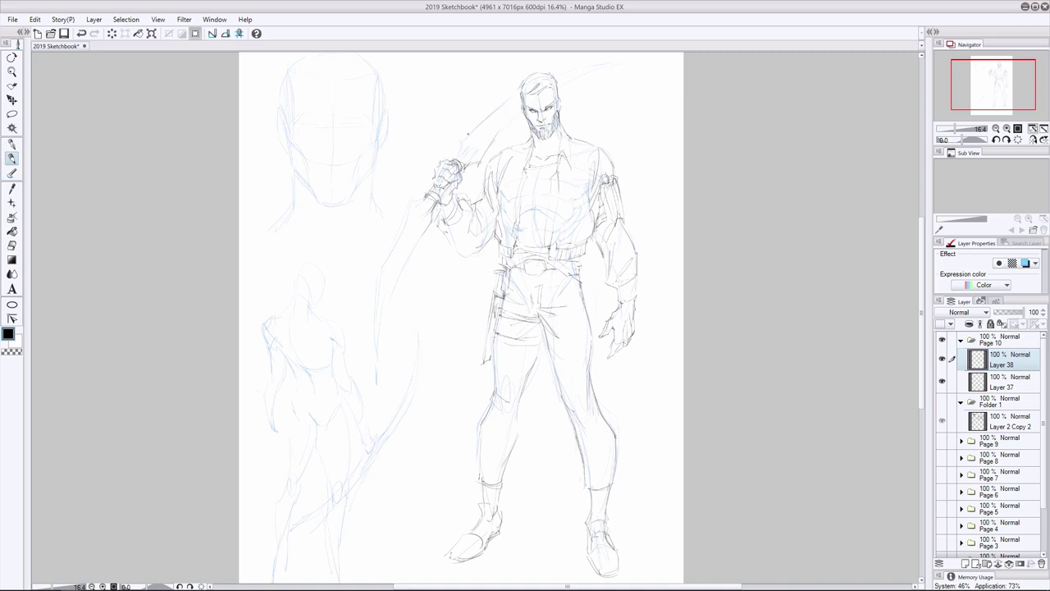
# - Outline the weapon's two long curved blades, one behind the head and one hanging below the hand
pyautogui.moveTo(483, 121); pyautogui.dragTo(457, 146)
pyautogui.moveTo(613, 64); pyautogui.dragTo(557, 77)
pyautogui.moveTo(402, 269); pyautogui.dragTo(376, 371)
pyautogui.moveTo(410, 207); pyautogui.dragTo(380, 269)
pyautogui.moveTo(379, 278); pyautogui.dragTo(372, 387)
pyautogui.moveTo(412, 228); pyautogui.dragTo(392, 266)
pyautogui.moveTo(381, 306); pyautogui.dragTo(371, 334)
# - Draw the jacket's lower chest pocket and touch up the jacket's side and collar lines
pyautogui.moveTo(587, 231); pyautogui.dragTo(563, 242)
pyautogui.moveTo(589, 228); pyautogui.dragTo(565, 239)
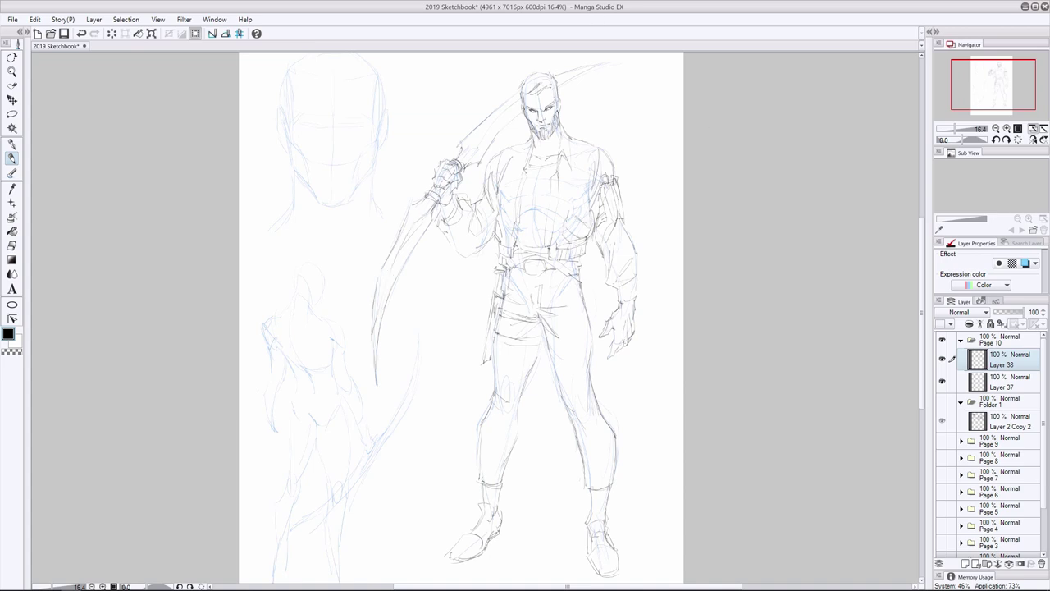
pyautogui.moveTo(507, 222)
pyautogui.mouseDown()
pyautogui.moveTo(497, 242)
pyautogui.moveTo(492, 235)
pyautogui.mouseUp()
pyautogui.moveTo(520, 144); pyautogui.dragTo(511, 158)
pyautogui.moveTo(564, 126); pyautogui.dragTo(573, 155)
# - Draw the eyes and furrowed eyebrows on the large head, redoing strokes that look wrong
pyautogui.moveTo(343, 124)
pyautogui.mouseDown()
pyautogui.moveTo(362, 124)
pyautogui.moveTo(321, 127)
pyautogui.moveTo(368, 119)
pyautogui.mouseUp()
pyautogui.press('e')
pyautogui.press('p')
pyautogui.hotkey('ctrl', 'z')
pyautogui.hotkey('ctrl', 'z')
pyautogui.hotkey('ctrl', 'y')
pyautogui.moveTo(353, 117); pyautogui.dragTo(372, 119)
pyautogui.moveTo(341, 125)
pyautogui.mouseDown()
pyautogui.moveTo(361, 119)
pyautogui.moveTo(308, 116)
pyautogui.moveTo(318, 119)
pyautogui.mouseUp()
pyautogui.hotkey('ctrl', 'z')
pyautogui.press('e')
pyautogui.press('p')
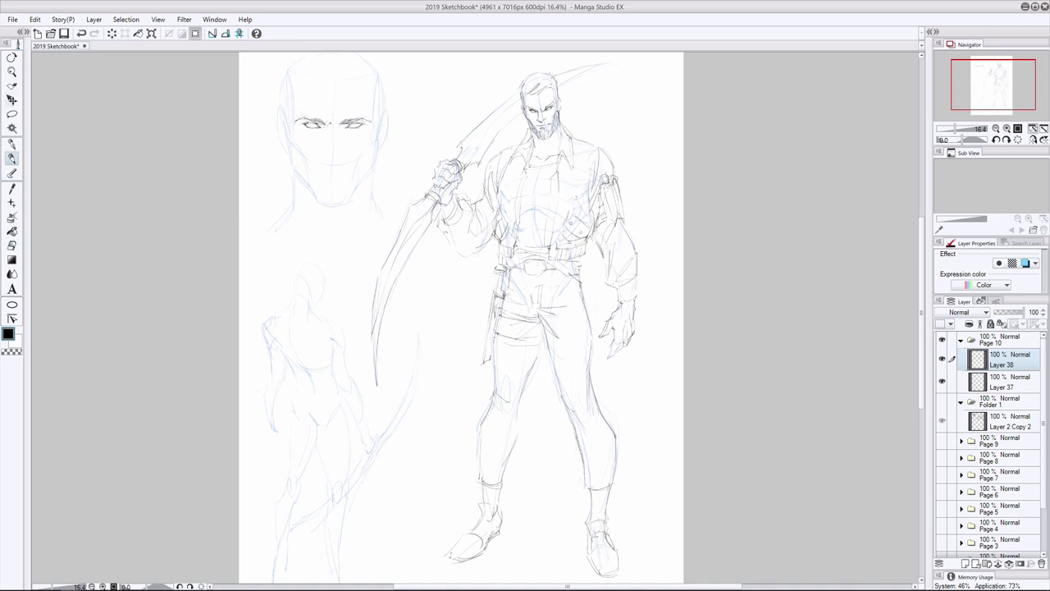
# - Draw the brow creases, nose and mouth of the large head
pyautogui.click(344, 129)
pyautogui.hotkey('ctrl', 'z')
pyautogui.hotkey('ctrl', 'z')
pyautogui.moveTo(323, 146); pyautogui.dragTo(332, 156)
pyautogui.moveTo(342, 173); pyautogui.dragTo(353, 168)
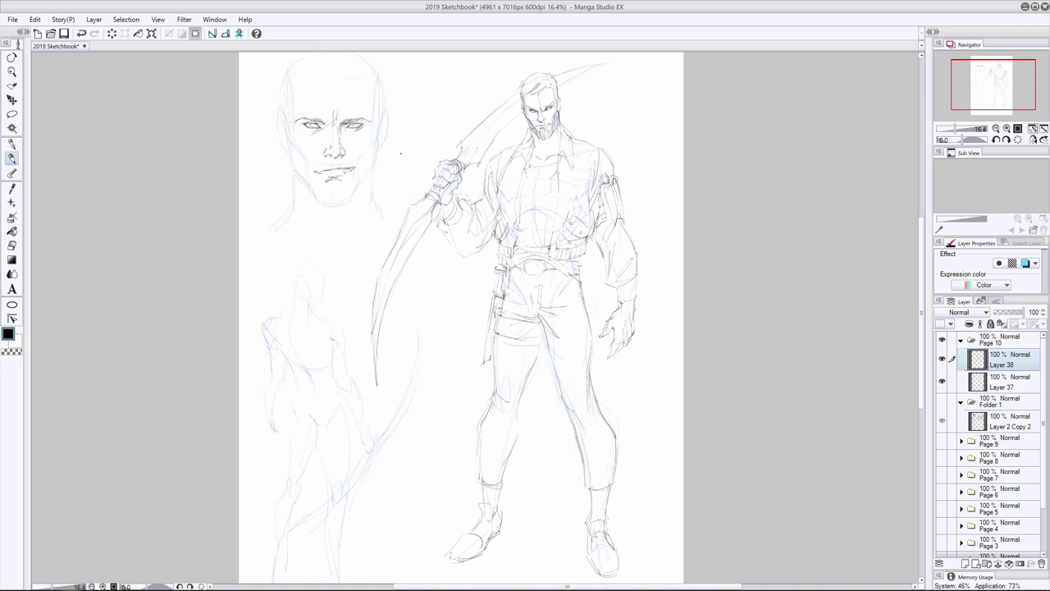
# - Draw the large head's ears and build up the beard with hair strokes along the jaw and chin
pyautogui.moveTo(332, 181); pyautogui.dragTo(352, 194)
pyautogui.moveTo(364, 162); pyautogui.dragTo(354, 192)
pyautogui.moveTo(379, 140); pyautogui.dragTo(373, 164)
pyautogui.moveTo(375, 156); pyautogui.dragTo(343, 202)
pyautogui.moveTo(325, 184); pyautogui.dragTo(314, 198)
pyautogui.moveTo(287, 137)
pyautogui.mouseDown()
pyautogui.moveTo(313, 192)
pyautogui.moveTo(292, 166)
pyautogui.mouseUp()
pyautogui.moveTo(294, 157); pyautogui.dragTo(313, 203)
pyautogui.moveTo(340, 194); pyautogui.dragTo(332, 210)
pyautogui.moveTo(356, 171)
pyautogui.mouseDown()
pyautogui.moveTo(353, 189)
pyautogui.moveTo(363, 182)
pyautogui.mouseUp()
pyautogui.moveTo(370, 151)
pyautogui.mouseDown()
pyautogui.moveTo(367, 177)
pyautogui.moveTo(373, 158)
pyautogui.mouseUp()
pyautogui.moveTo(292, 146); pyautogui.dragTo(299, 173)
pyautogui.moveTo(300, 156); pyautogui.dragTo(312, 193)
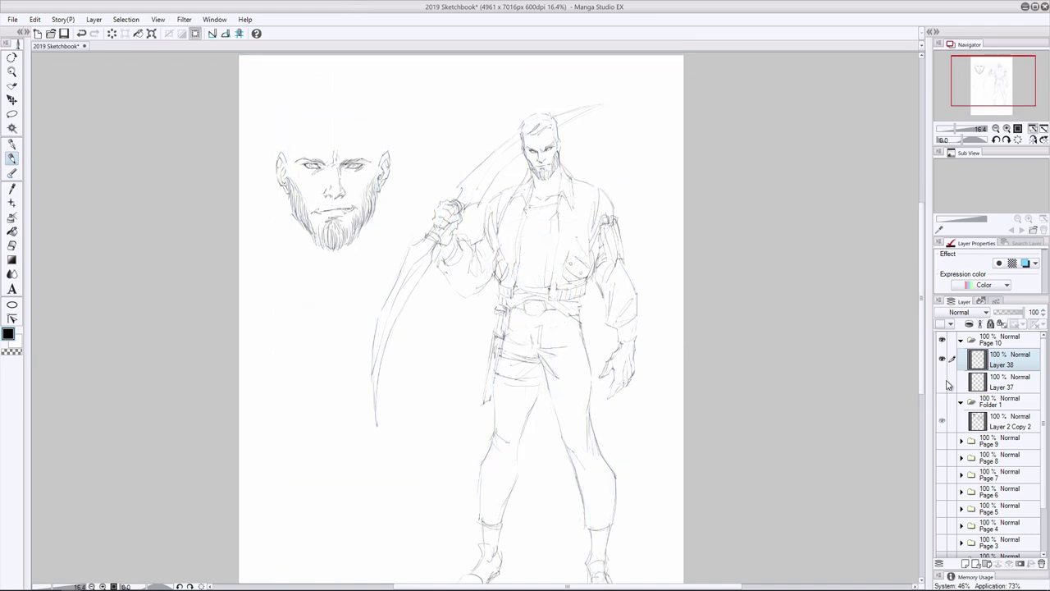
# - Show the rough sketch layer again and draw the large head's swept hair and hairline
pyautogui.press('e')
pyautogui.click(11, 158)
pyautogui.click(942, 381)
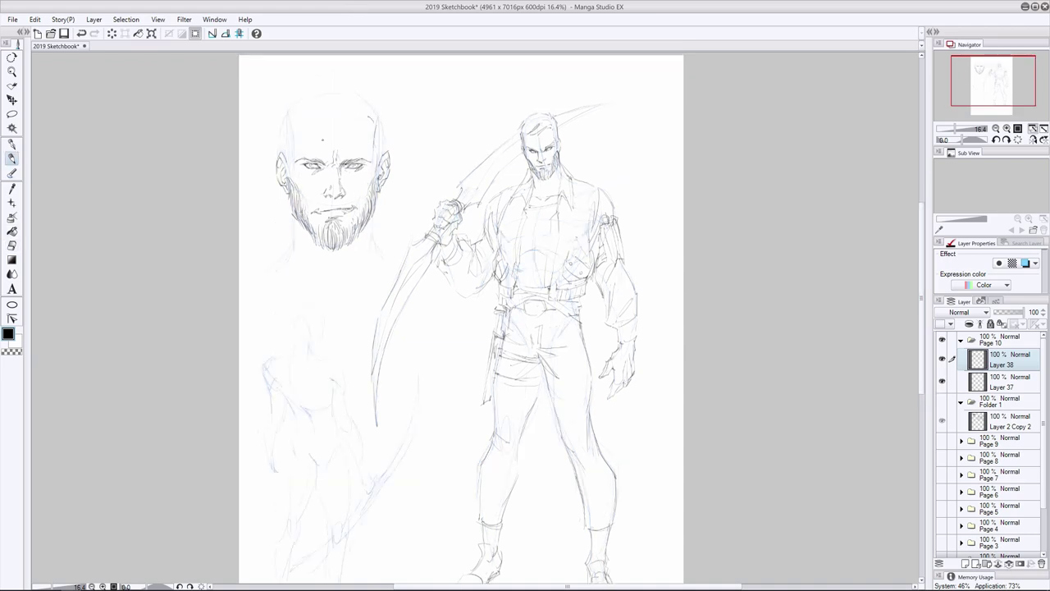
pyautogui.moveTo(372, 113)
pyautogui.mouseDown()
pyautogui.moveTo(316, 133)
pyautogui.moveTo(324, 110)
pyautogui.moveTo(309, 87)
pyautogui.mouseUp()
pyautogui.moveTo(287, 137); pyautogui.dragTo(307, 118)
pyautogui.moveTo(318, 86); pyautogui.dragTo(379, 95)
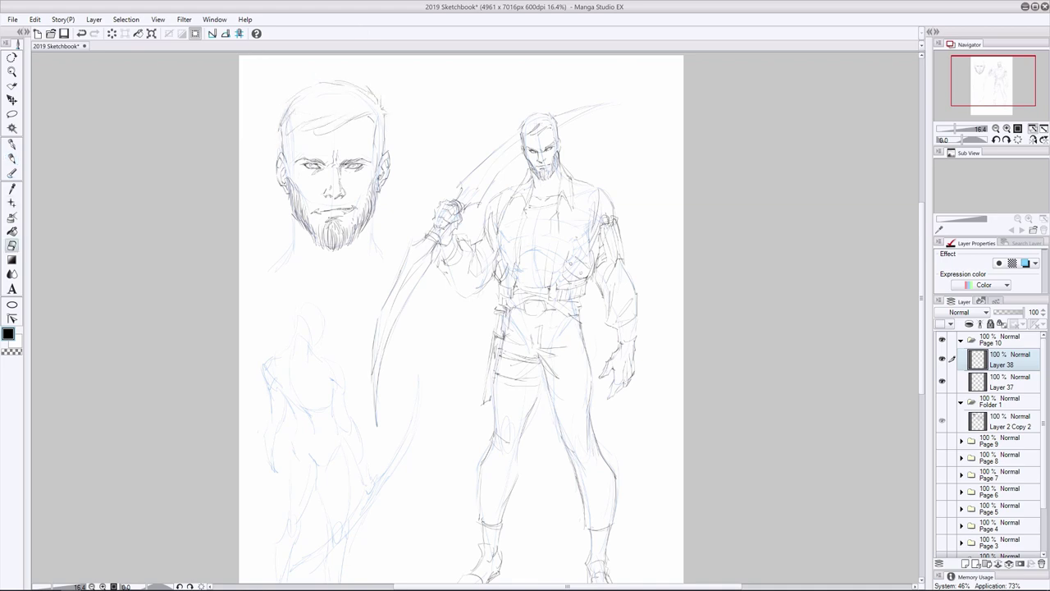
pyautogui.click(12, 245)
# - Draw the large head's neck, throat lines and shoulder slopes
pyautogui.press('p')
pyautogui.moveTo(288, 140); pyautogui.dragTo(294, 248)
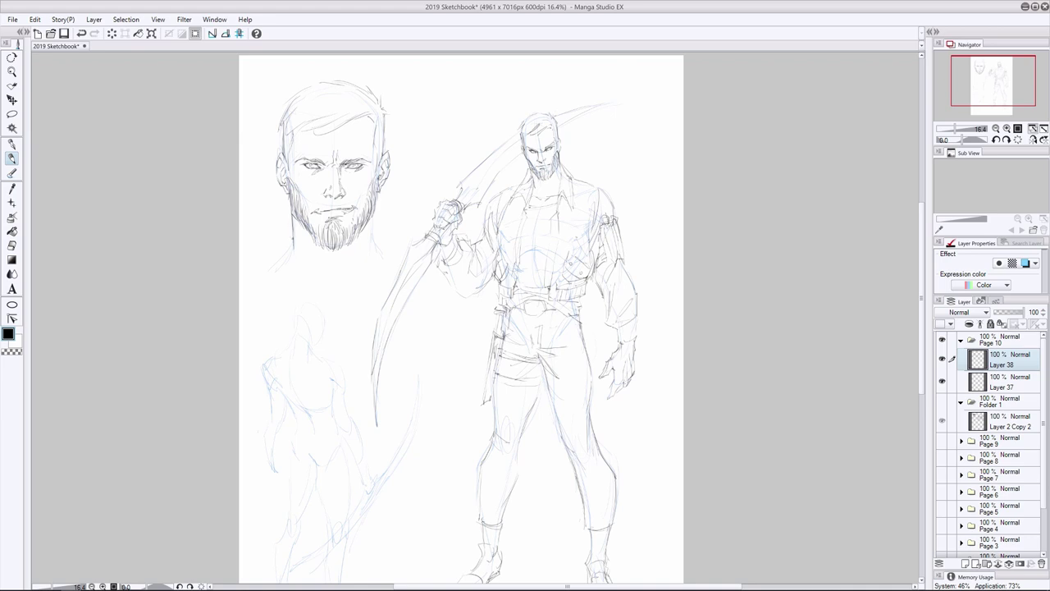
pyautogui.moveTo(371, 201); pyautogui.dragTo(374, 251)
pyautogui.moveTo(374, 228); pyautogui.dragTo(389, 257)
pyautogui.moveTo(294, 234); pyautogui.dragTo(269, 274)
pyautogui.moveTo(376, 273); pyautogui.dragTo(394, 275)
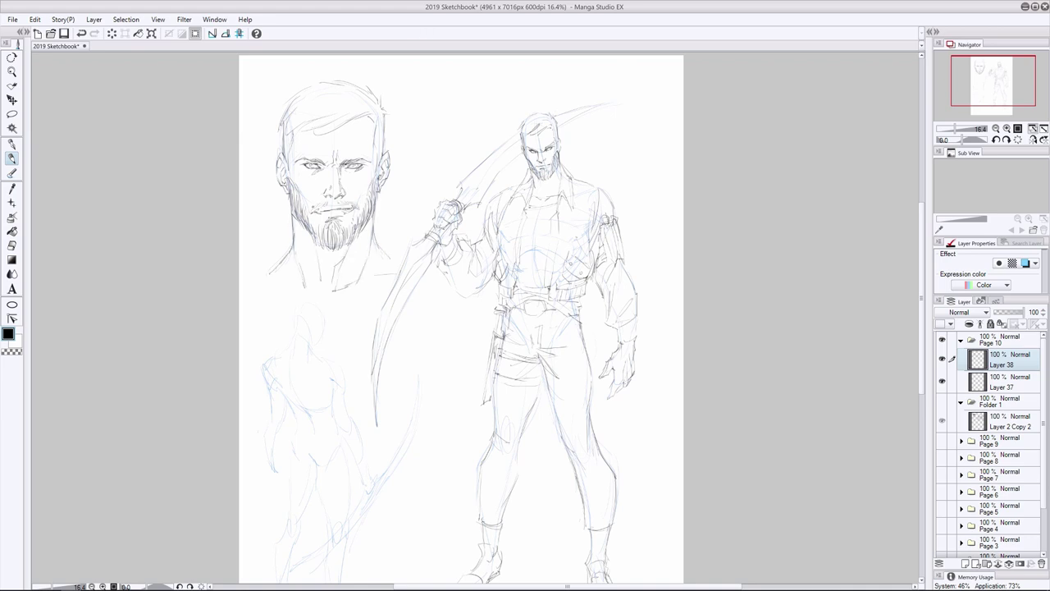
# - Draw the small back-view figure's collar, shoulder and the arm and hand that hold the weapon
pyautogui.scroll(-2, 460, 131)
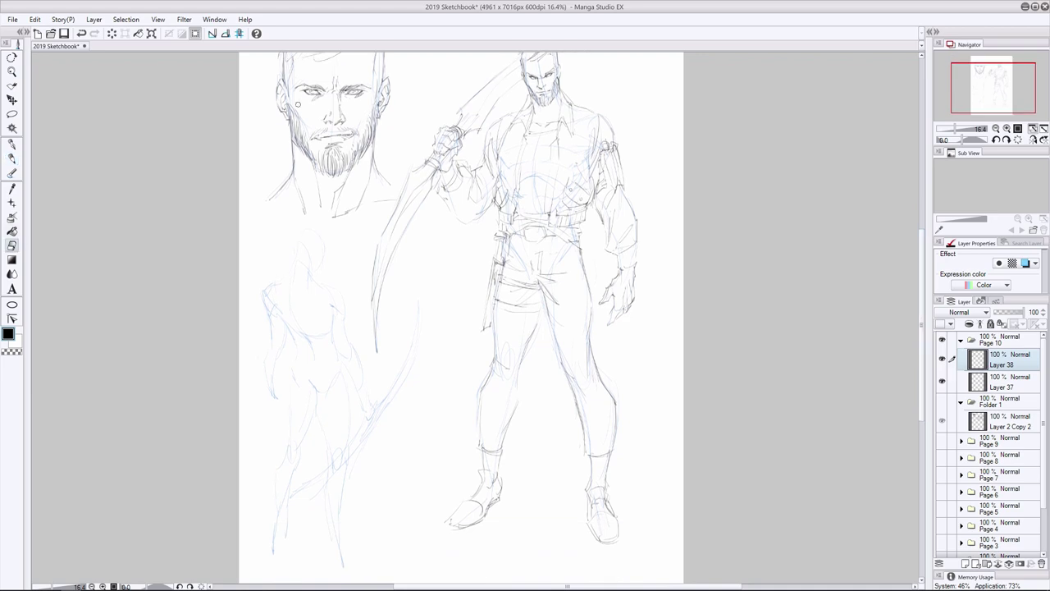
pyautogui.scroll(-1, 460, 296)
pyautogui.moveTo(292, 228)
pyautogui.mouseDown()
pyautogui.moveTo(315, 223)
pyautogui.moveTo(318, 244)
pyautogui.mouseUp()
pyautogui.moveTo(287, 235)
pyautogui.mouseDown()
pyautogui.moveTo(307, 228)
pyautogui.moveTo(321, 246)
pyautogui.mouseUp()
pyautogui.moveTo(333, 253); pyautogui.dragTo(352, 318)
pyautogui.moveTo(333, 301); pyautogui.dragTo(365, 354)
pyautogui.moveTo(358, 345); pyautogui.dragTo(379, 382)
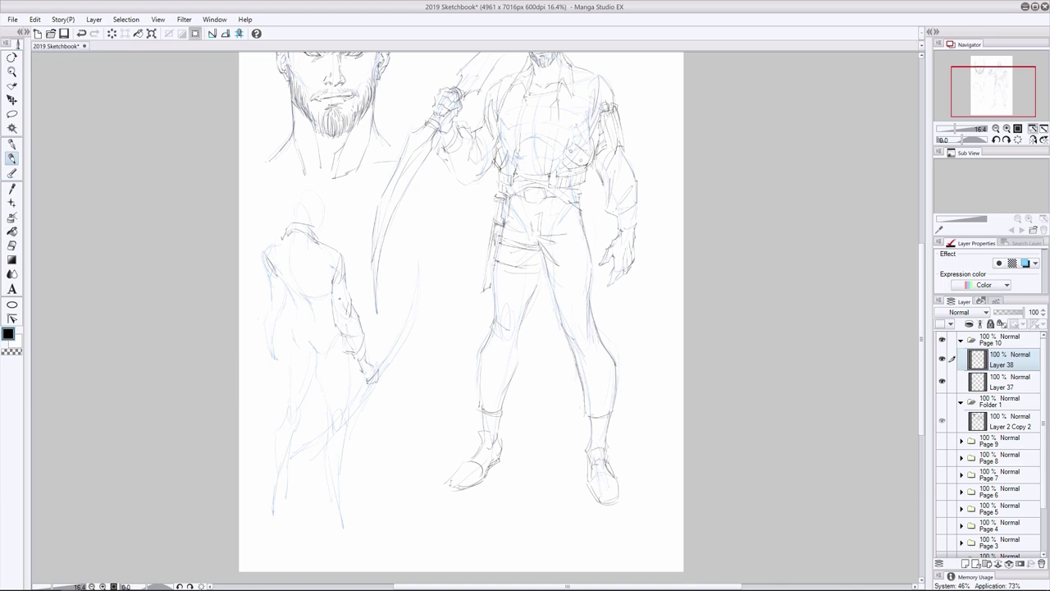
pyautogui.moveTo(343, 292); pyautogui.dragTo(351, 312)
# - Draw the small figure's jacket waistband, the free arm and hand, and the turned head
pyautogui.moveTo(278, 276); pyautogui.dragTo(292, 327)
pyautogui.moveTo(284, 315); pyautogui.dragTo(333, 325)
pyautogui.moveTo(264, 243); pyautogui.dragTo(266, 330)
pyautogui.moveTo(275, 315); pyautogui.dragTo(274, 355)
pyautogui.moveTo(274, 347); pyautogui.dragTo(282, 375)
pyautogui.hotkey('ctrl', 'z')
pyautogui.moveTo(313, 208); pyautogui.dragTo(312, 225)
pyautogui.moveTo(321, 210)
pyautogui.mouseDown()
pyautogui.moveTo(320, 223)
pyautogui.moveTo(326, 215)
pyautogui.mouseUp()
pyautogui.moveTo(322, 212); pyautogui.dragTo(319, 226)
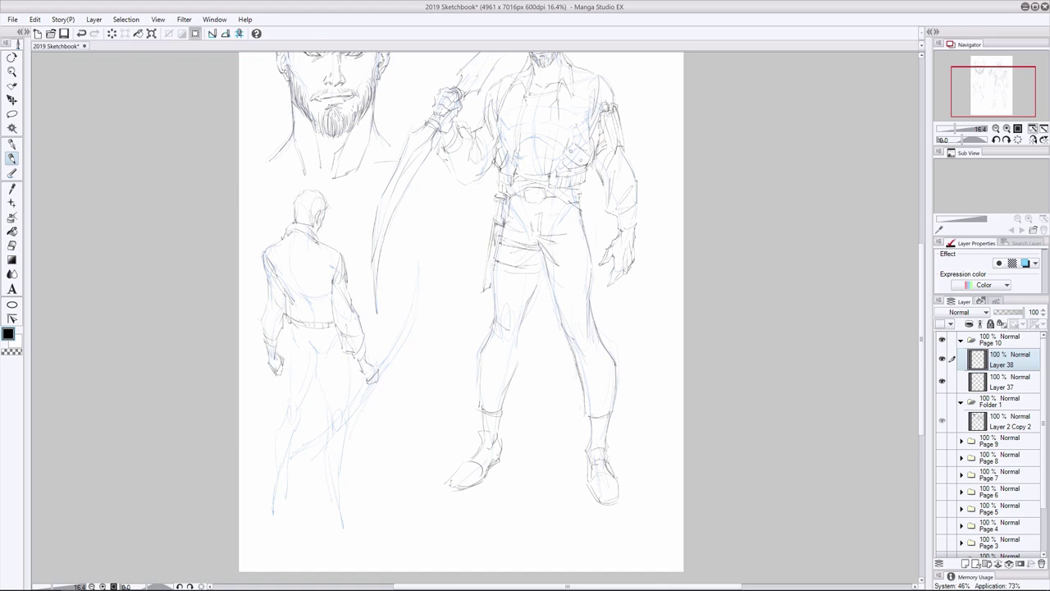
# - Draw the small figure's trousers with seat creases and both leg outlines
pyautogui.moveTo(294, 345); pyautogui.dragTo(317, 349)
pyautogui.moveTo(318, 335)
pyautogui.mouseDown()
pyautogui.moveTo(338, 338)
pyautogui.moveTo(320, 381)
pyautogui.mouseUp()
pyautogui.moveTo(348, 353); pyautogui.dragTo(349, 405)
pyautogui.moveTo(317, 371); pyautogui.dragTo(326, 417)
pyautogui.moveTo(328, 427); pyautogui.dragTo(343, 493)
pyautogui.moveTo(304, 370); pyautogui.dragTo(300, 423)
pyautogui.moveTo(292, 422); pyautogui.dragTo(289, 453)
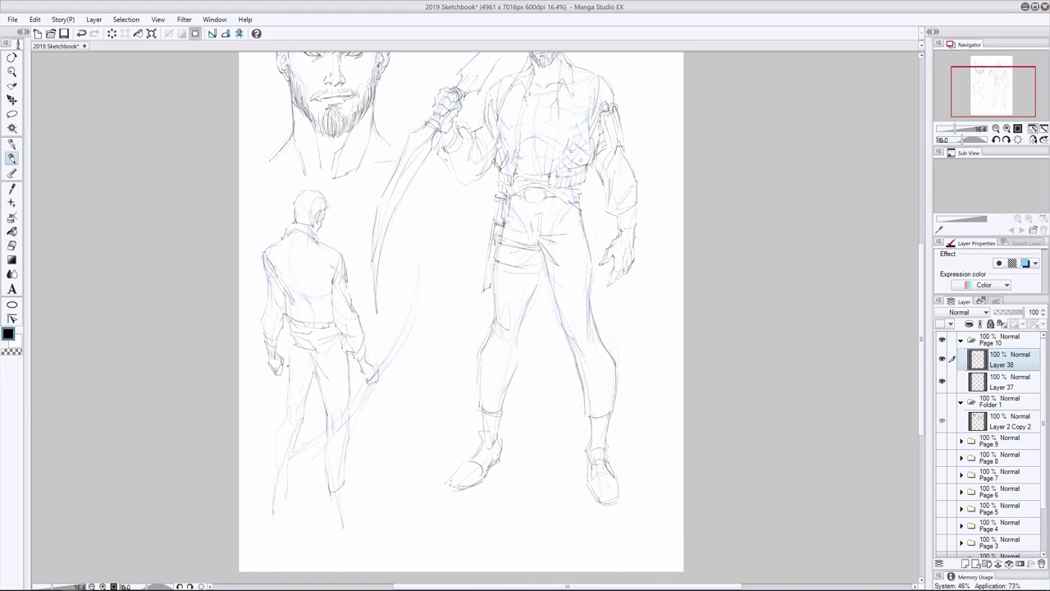
pyautogui.moveTo(287, 366); pyautogui.dragTo(287, 399)
pyautogui.moveTo(282, 407); pyautogui.dragTo(274, 479)
# - Draw the small figure's ankles and both feet
pyautogui.moveTo(343, 485); pyautogui.dragTo(351, 528)
pyautogui.moveTo(344, 525); pyautogui.dragTo(369, 507)
pyautogui.moveTo(270, 482); pyautogui.dragTo(268, 513)
pyautogui.moveTo(280, 476); pyautogui.dragTo(293, 515)
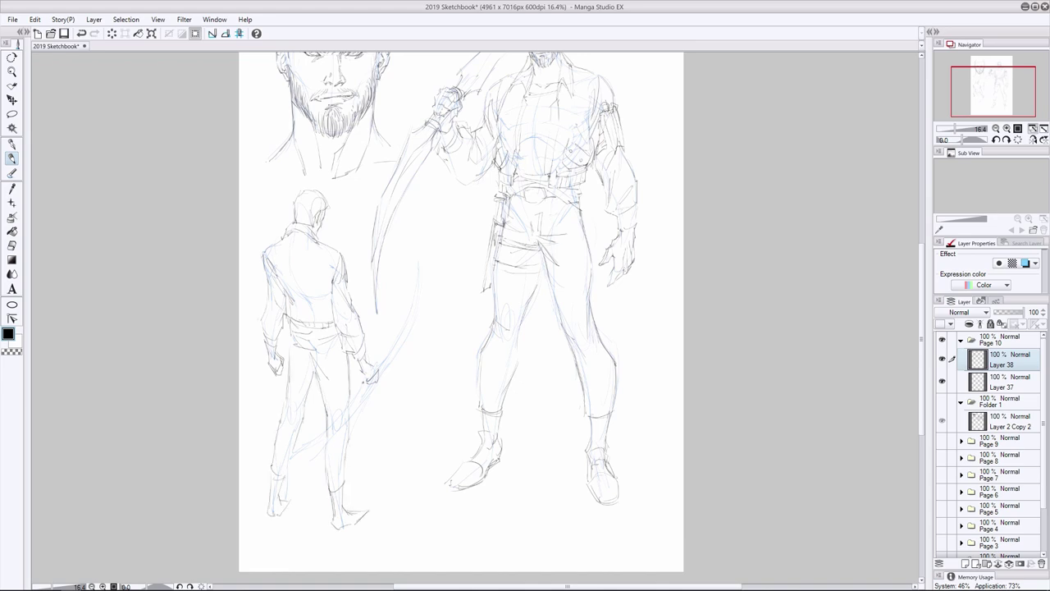
# - Draw the small figure's curved double-bladed weapon, thigh sheath with straps, and armband
pyautogui.moveTo(367, 376)
pyautogui.mouseDown()
pyautogui.moveTo(331, 423)
pyautogui.moveTo(259, 456)
pyautogui.mouseUp()
pyautogui.moveTo(376, 369); pyautogui.dragTo(416, 272)
pyautogui.moveTo(341, 349)
pyautogui.mouseDown()
pyautogui.moveTo(343, 397)
pyautogui.moveTo(340, 367)
pyautogui.mouseUp()
pyautogui.moveTo(320, 394); pyautogui.dragTo(342, 388)
pyautogui.moveTo(340, 351); pyautogui.dragTo(348, 374)
pyautogui.moveTo(264, 274); pyautogui.dragTo(281, 294)
pyautogui.moveTo(263, 269); pyautogui.dragTo(265, 297)
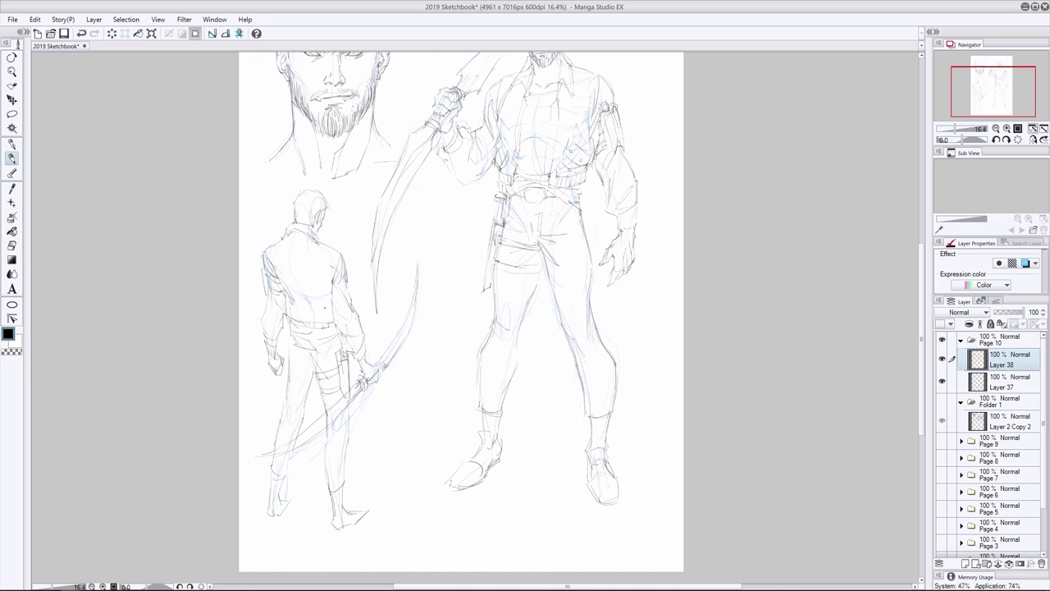
# - Draw the seams, shoulder strap and folds on the back of the small figure's jacket
pyautogui.moveTo(320, 239); pyautogui.dragTo(332, 247)
pyautogui.moveTo(322, 248)
pyautogui.mouseDown()
pyautogui.moveTo(343, 256)
pyautogui.moveTo(302, 323)
pyautogui.mouseUp()
pyautogui.moveTo(305, 310); pyautogui.dragTo(330, 282)
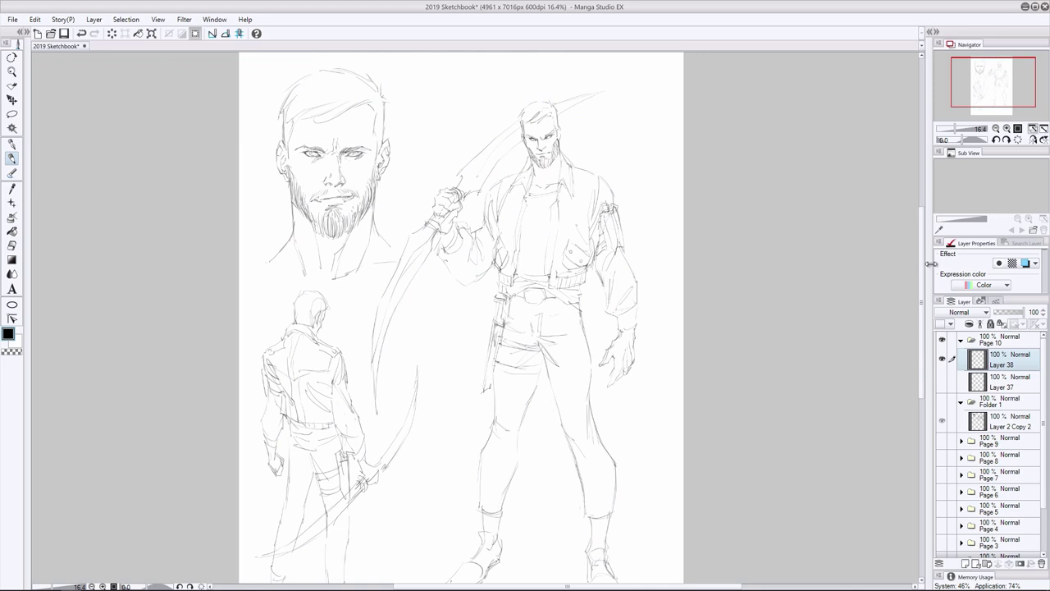
# - Add shirt folds to the standing man and hatch the large head's temple hair and neck
pyautogui.moveTo(528, 223)
pyautogui.mouseDown()
pyautogui.moveTo(546, 221)
pyautogui.moveTo(544, 258)
pyautogui.mouseUp()
pyautogui.moveTo(344, 169); pyautogui.dragTo(343, 192)
pyautogui.hotkey('ctrl', 'z')
pyautogui.moveTo(377, 132); pyautogui.dragTo(379, 158)
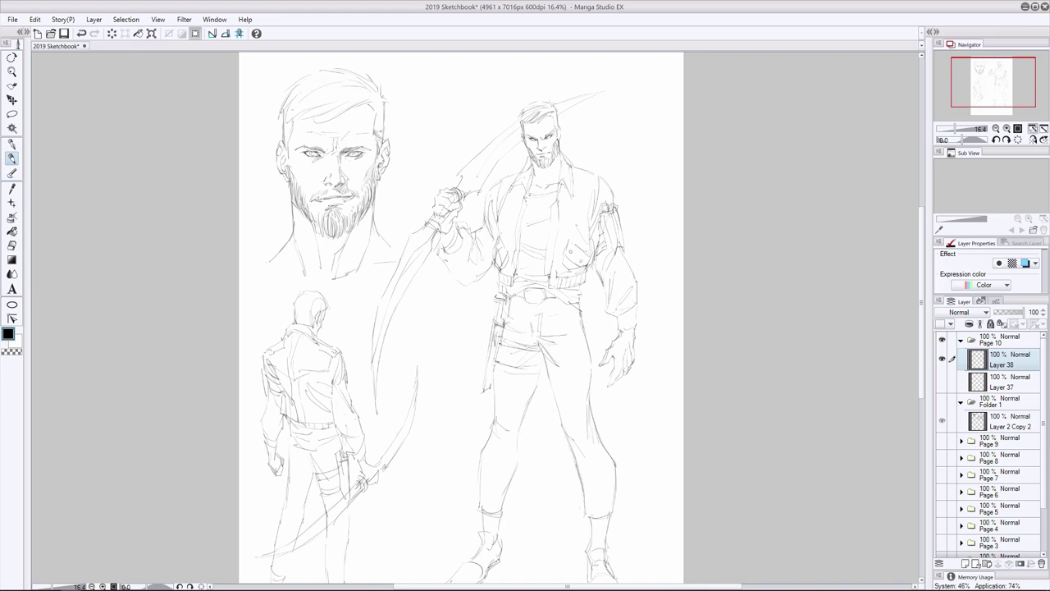
pyautogui.moveTo(382, 111); pyautogui.dragTo(376, 129)
pyautogui.moveTo(289, 125); pyautogui.dragTo(284, 149)
pyautogui.moveTo(325, 238)
pyautogui.mouseDown()
pyautogui.moveTo(344, 251)
pyautogui.moveTo(348, 276)
pyautogui.mouseUp()
# - Add jagged details to the large weapon's blades and sleeve folds, and hatch the large head's cheek
pyautogui.moveTo(619, 77); pyautogui.dragTo(609, 87)
pyautogui.moveTo(518, 151); pyautogui.dragTo(506, 161)
pyautogui.moveTo(468, 208)
pyautogui.mouseDown()
pyautogui.moveTo(464, 248)
pyautogui.moveTo(442, 279)
pyautogui.mouseUp()
pyautogui.moveTo(384, 356); pyautogui.dragTo(366, 377)
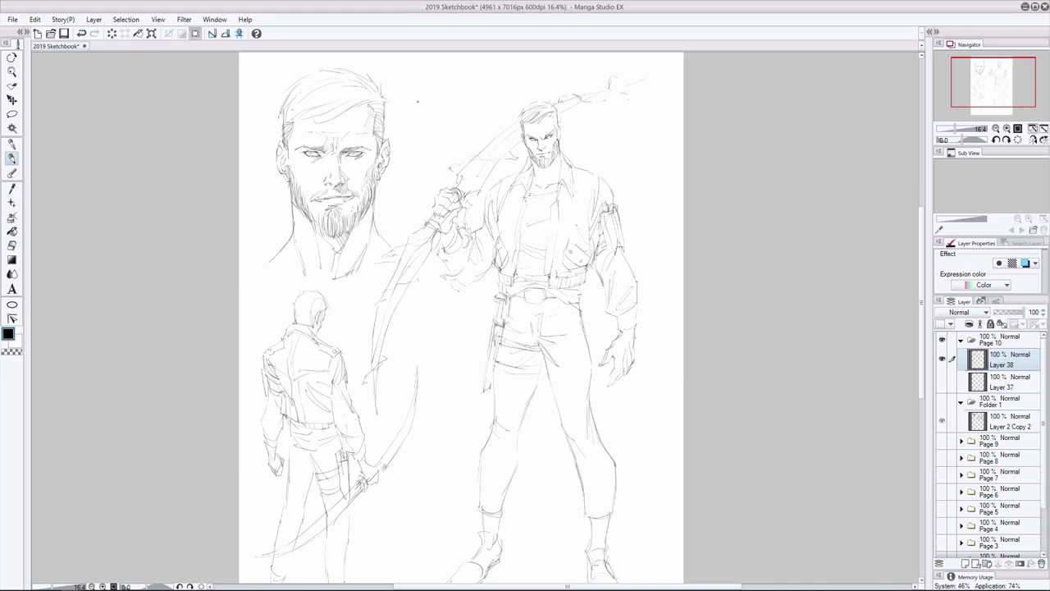
pyautogui.hotkey('ctrl', 'z')
pyautogui.moveTo(363, 172); pyautogui.dragTo(358, 186)
# - Redraw the standing man's trouser legs with looser outlines and knee folds, erasing the old outer edge
pyautogui.scroll(-2, 389, 49)
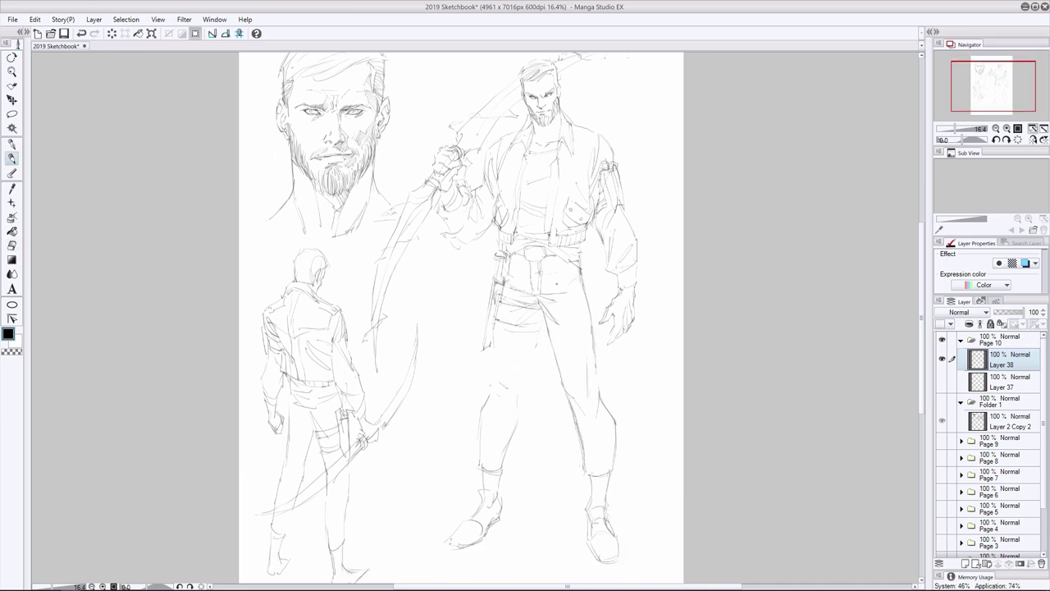
pyautogui.moveTo(592, 345); pyautogui.dragTo(611, 472)
pyautogui.press('e')
pyautogui.moveTo(613, 412); pyautogui.dragTo(611, 471)
pyautogui.press('p')
pyautogui.moveTo(542, 308); pyautogui.dragTo(526, 374)
pyautogui.moveTo(519, 377)
pyautogui.mouseDown()
pyautogui.moveTo(498, 398)
pyautogui.moveTo(514, 414)
pyautogui.mouseUp()
pyautogui.moveTo(517, 405); pyautogui.dragTo(501, 474)
pyautogui.moveTo(494, 328); pyautogui.dragTo(493, 372)
pyautogui.moveTo(493, 354); pyautogui.dragTo(473, 456)
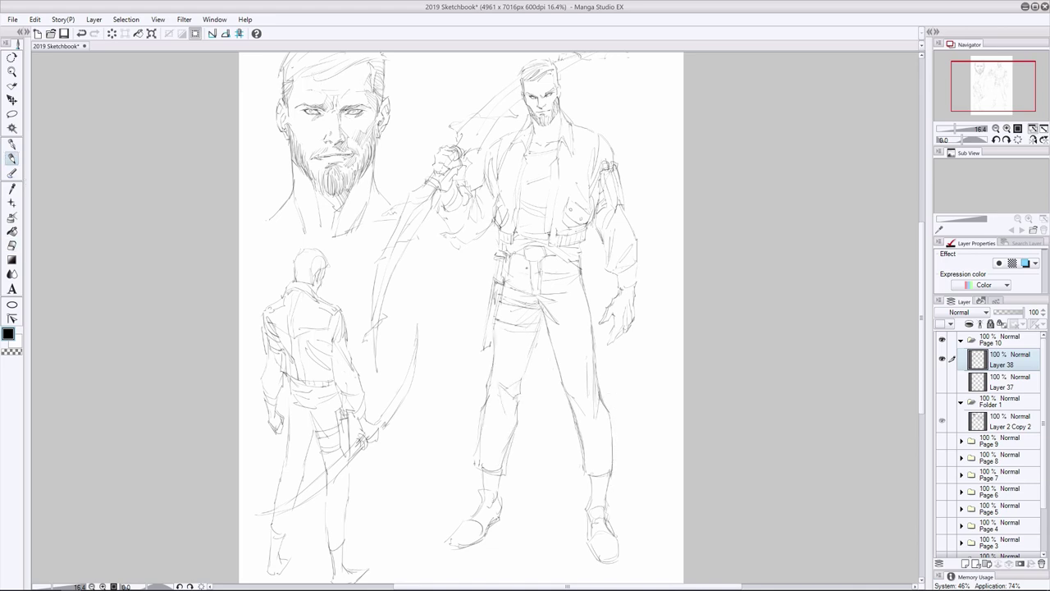
# - Draw both shoes on the small back-view figure
pyautogui.scroll(-2, 466, 97)
pyautogui.moveTo(333, 540); pyautogui.dragTo(345, 527)
pyautogui.moveTo(343, 527); pyautogui.dragTo(369, 528)
pyautogui.moveTo(337, 546); pyautogui.dragTo(359, 541)
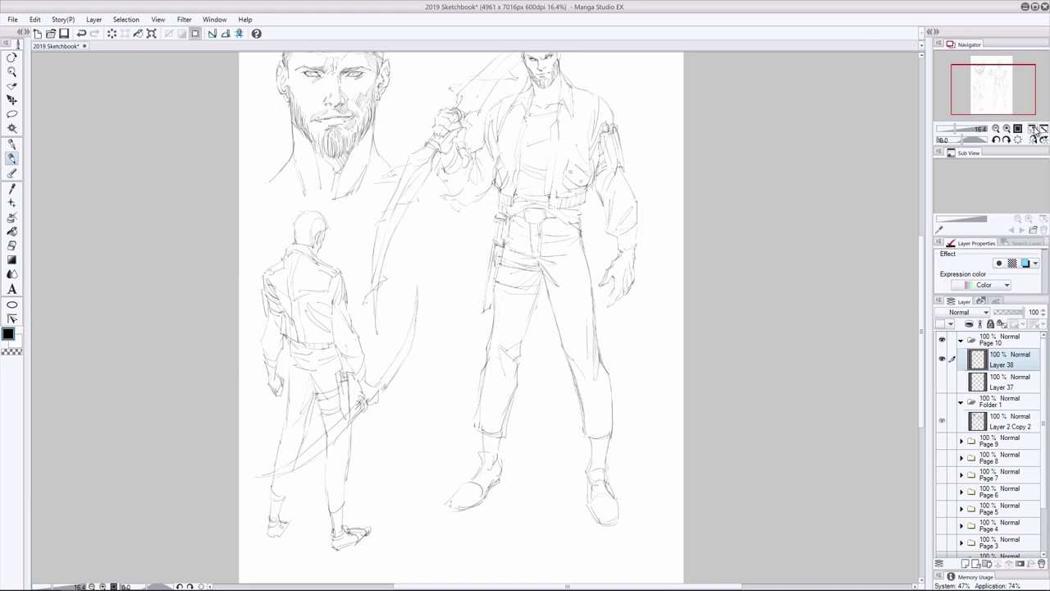
# - Select the small back-view figure and move it slightly right and down, keeping the whole page in view
pyautogui.click(1033, 130)
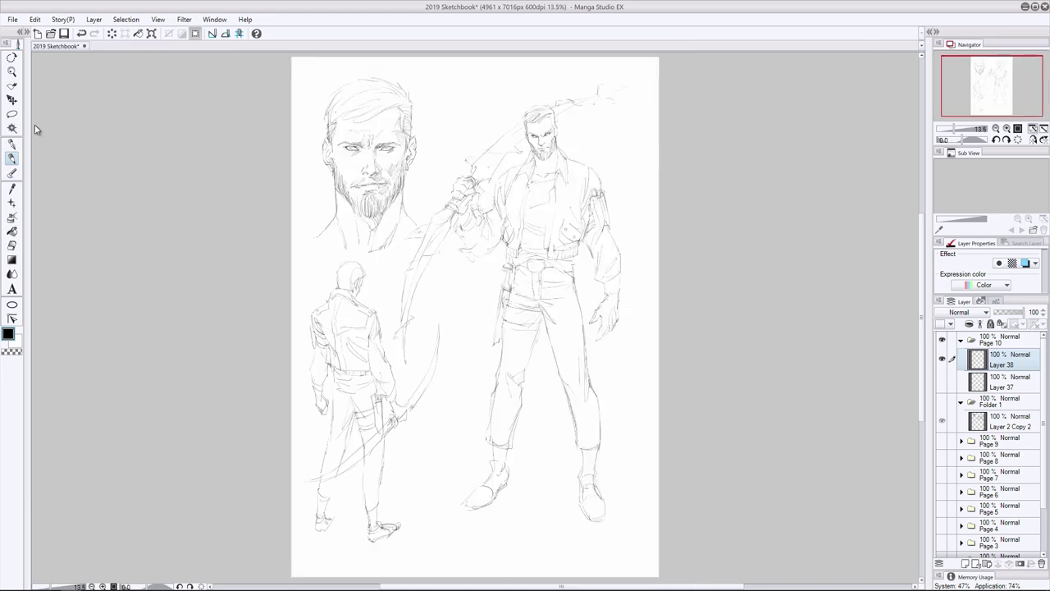
pyautogui.press('m')
pyautogui.moveTo(361, 254)
pyautogui.mouseDown()
pyautogui.moveTo(455, 345)
pyautogui.moveTo(361, 256)
pyautogui.mouseUp()
pyautogui.press('k')
pyautogui.moveTo(394, 330); pyautogui.dragTo(409, 337)
pyautogui.hotkey('ctrl', 'd')
pyautogui.press('e')
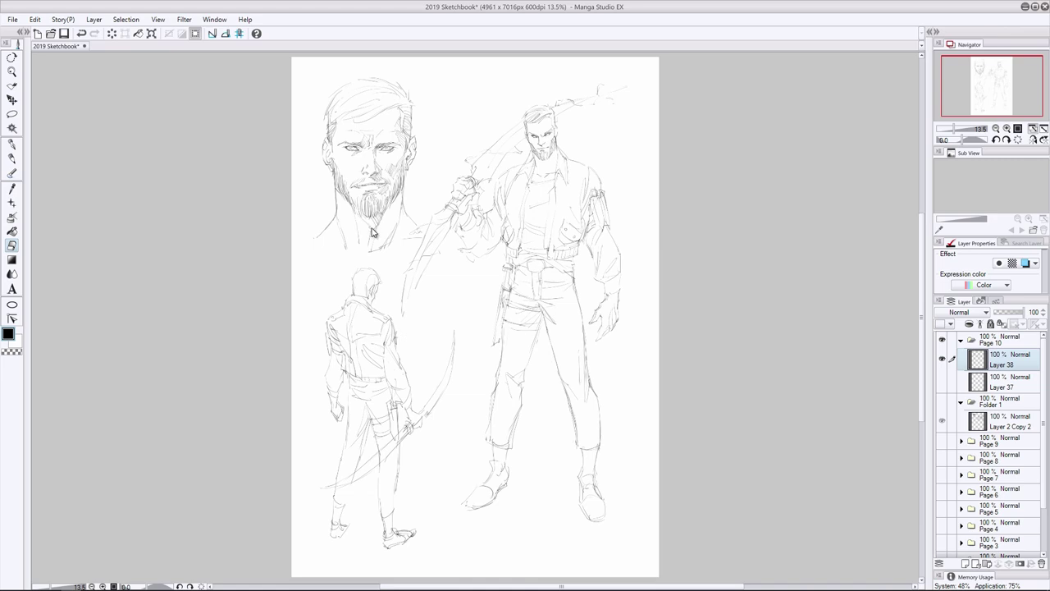
# - Add ankle lines beneath the standing man's trouser hems and refine his sideways-pointing shoe
pyautogui.press('p')
pyautogui.moveTo(590, 475); pyautogui.dragTo(601, 406)
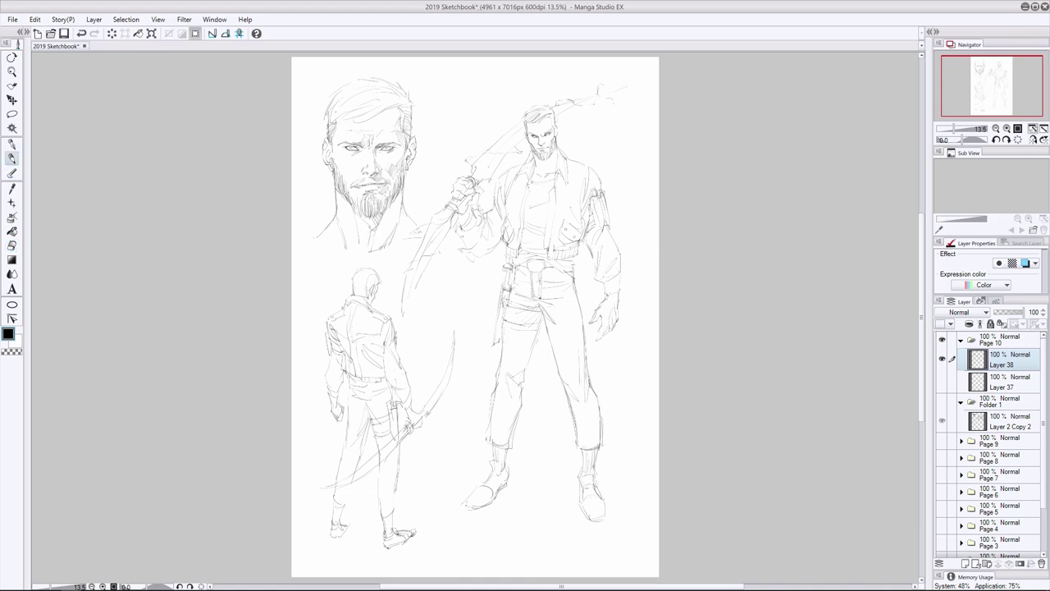
pyautogui.moveTo(464, 503); pyautogui.dragTo(506, 487)
# - Redraw the standing man's right-hand trouser leg, erasing the old seam and outer edge and adding knee folds
pyautogui.moveTo(552, 345)
pyautogui.mouseDown()
pyautogui.moveTo(570, 401)
pyautogui.moveTo(586, 409)
pyautogui.mouseUp()
pyautogui.press('e')
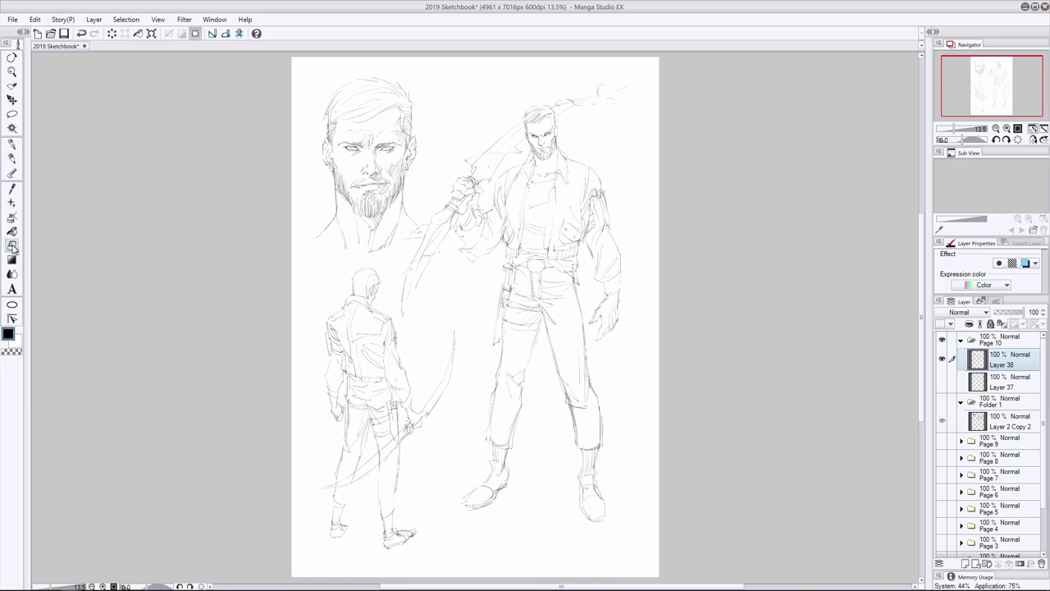
pyautogui.moveTo(587, 345)
pyautogui.mouseDown()
pyautogui.moveTo(579, 452)
pyautogui.moveTo(589, 455)
pyautogui.mouseUp()
pyautogui.press('p')
pyautogui.moveTo(587, 363); pyautogui.dragTo(591, 392)
pyautogui.press('e')
pyautogui.moveTo(538, 305)
pyautogui.mouseDown()
pyautogui.moveTo(566, 333)
pyautogui.moveTo(570, 406)
pyautogui.moveTo(550, 345)
pyautogui.mouseUp()
pyautogui.press('p')
pyautogui.moveTo(555, 349)
pyautogui.mouseDown()
pyautogui.moveTo(581, 407)
pyautogui.moveTo(581, 469)
pyautogui.moveTo(599, 408)
pyautogui.mouseUp()
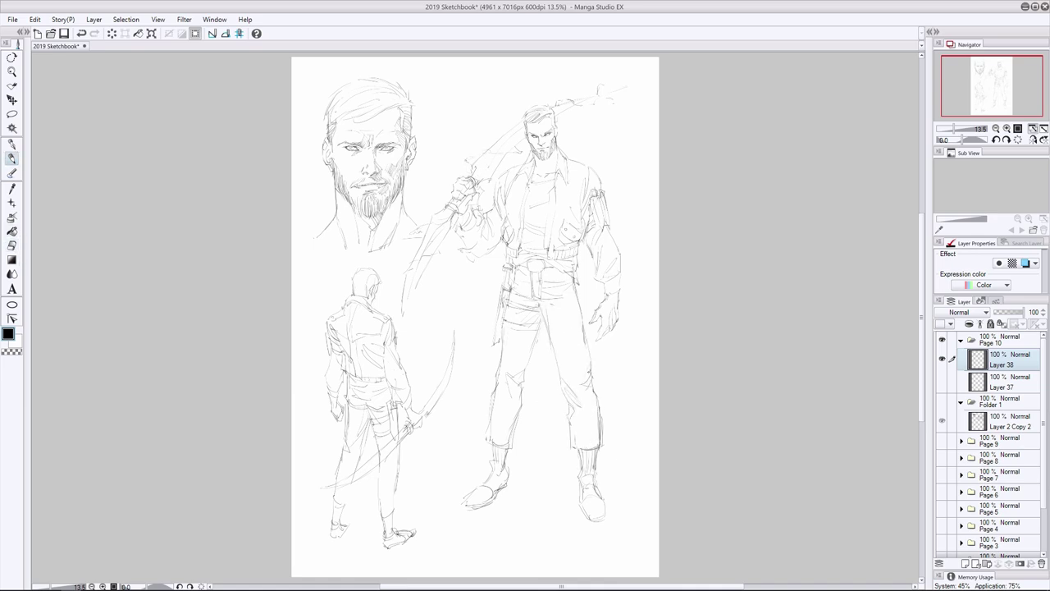
pyautogui.moveTo(582, 287); pyautogui.dragTo(588, 374)
# - Erase and redraw the standing man's forward-facing shoe, ankle and trouser hem in a shorter shape
pyautogui.press('e')
pyautogui.press('p')
pyautogui.moveTo(578, 492); pyautogui.dragTo(599, 518)
pyautogui.moveTo(578, 450)
pyautogui.mouseDown()
pyautogui.moveTo(591, 474)
pyautogui.moveTo(583, 517)
pyautogui.mouseUp()
pyautogui.press('e')
pyautogui.press('p')
pyautogui.moveTo(578, 480); pyautogui.dragTo(600, 517)
pyautogui.moveTo(575, 478)
pyautogui.mouseDown()
pyautogui.moveTo(599, 501)
pyautogui.moveTo(594, 484)
pyautogui.mouseUp()
pyautogui.moveTo(579, 501); pyautogui.dragTo(599, 519)
pyautogui.moveTo(580, 445); pyautogui.dragTo(597, 451)
pyautogui.press('e')
pyautogui.press('p')
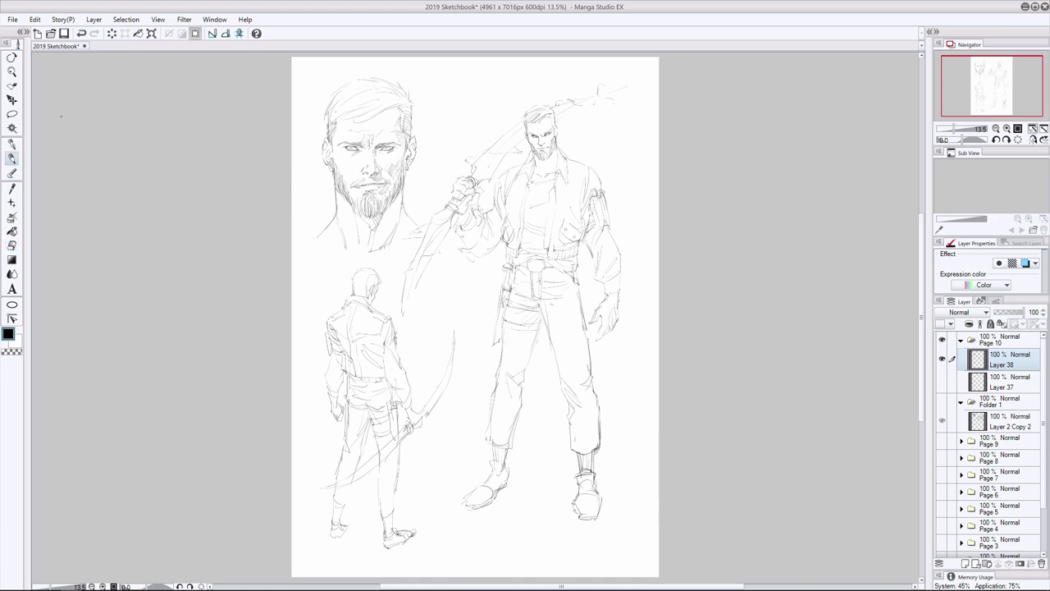
# - Mirror the canvas, redraw the standing man's sideways-pointing shoe and trouser hem, and flip the view back
pyautogui.press('h')
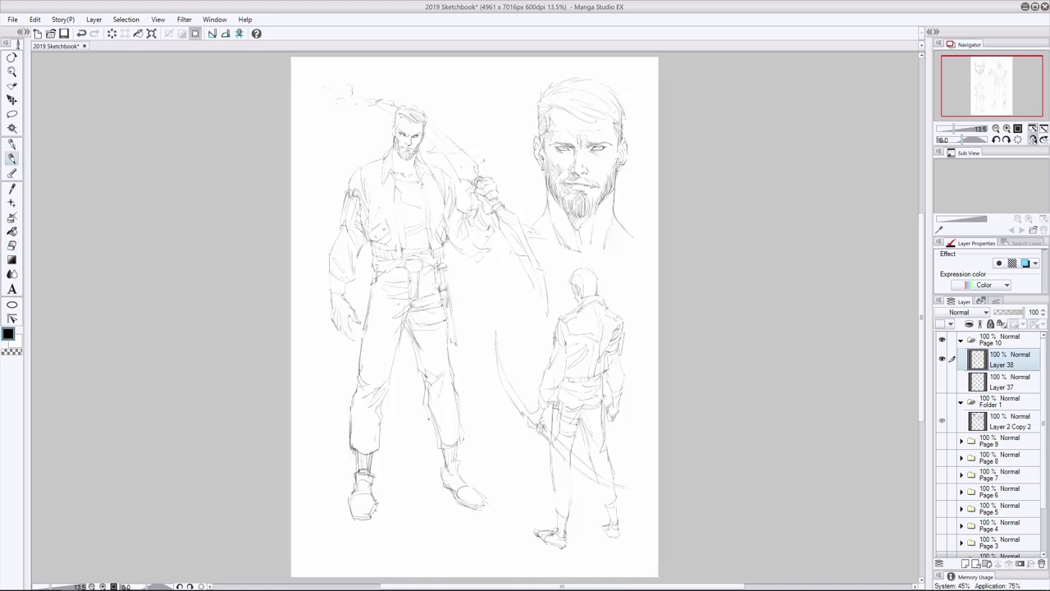
pyautogui.press('e')
pyautogui.press('p')
pyautogui.moveTo(443, 426); pyautogui.dragTo(484, 501)
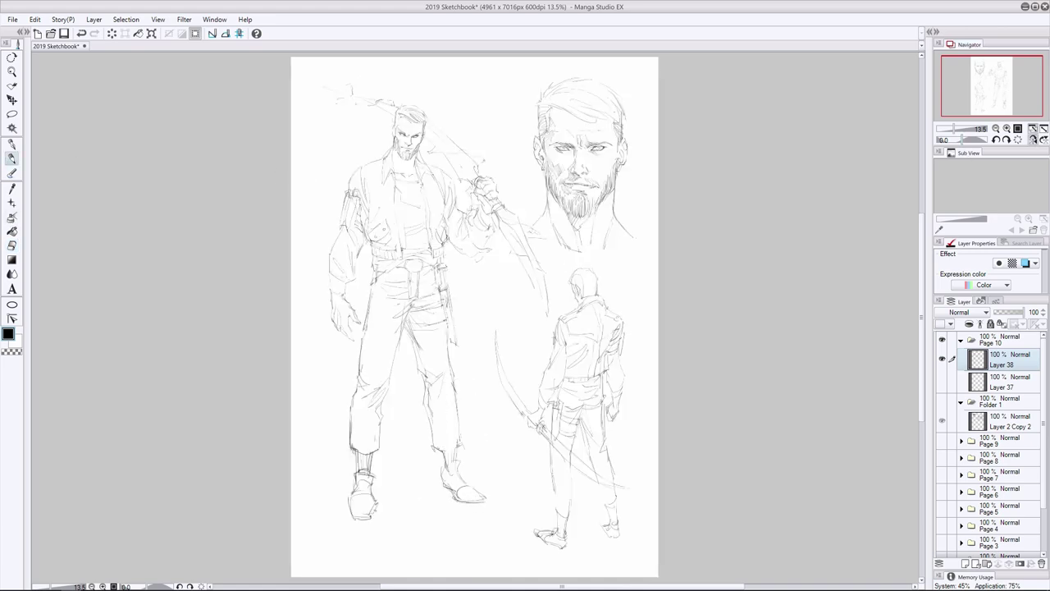
pyautogui.moveTo(440, 451); pyautogui.dragTo(459, 492)
pyautogui.press('h')
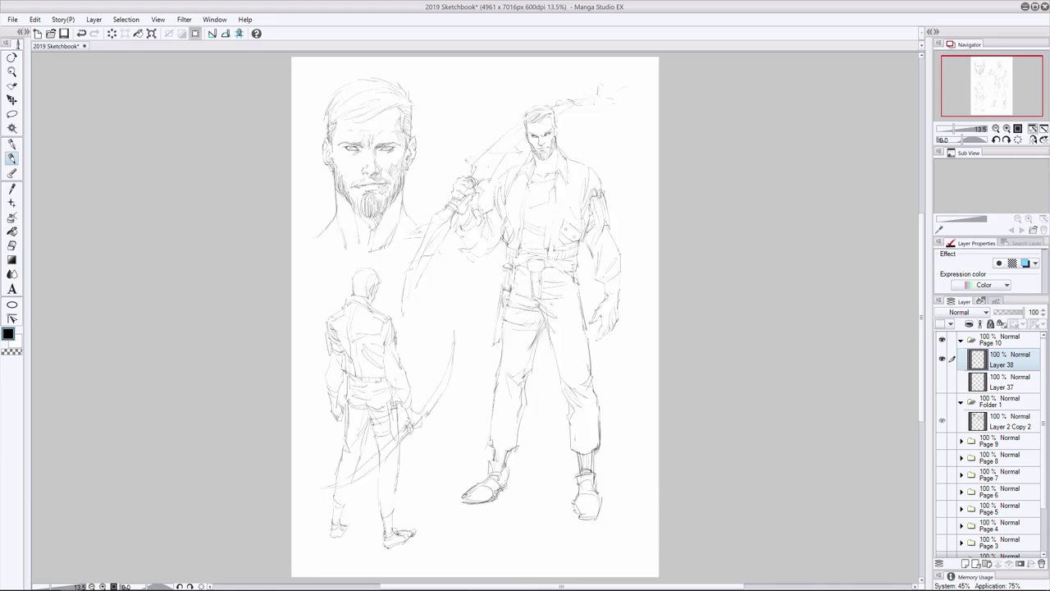
# - Remove the standing man's raised arm and weapon from the line art, and show only the rough sketch on Layer 37
pyautogui.hotkey('ctrl', 's')
pyautogui.press('Delete')
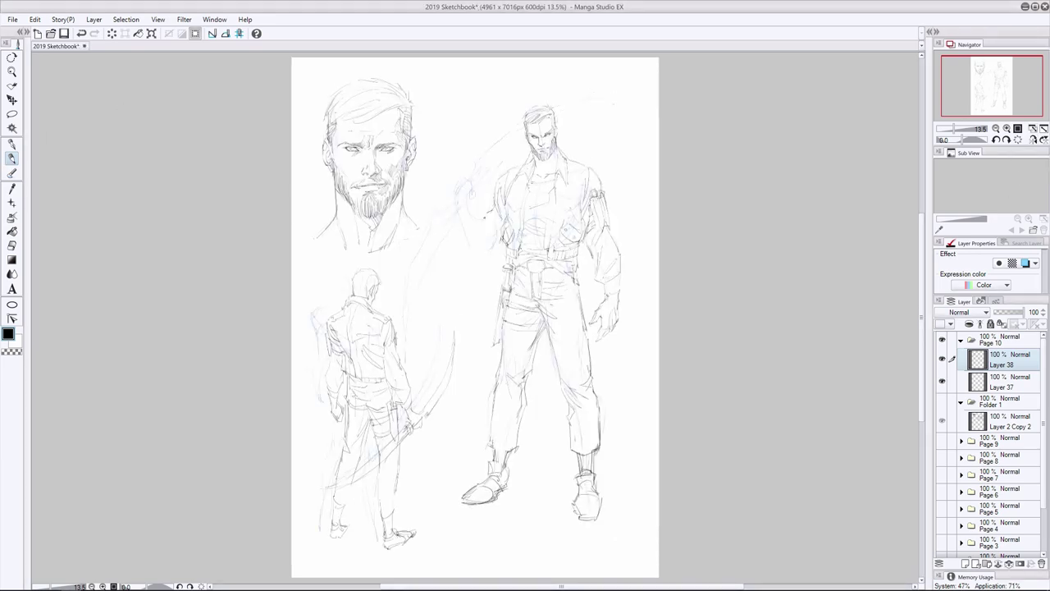
pyautogui.click(1010, 382)
pyautogui.click(942, 358)
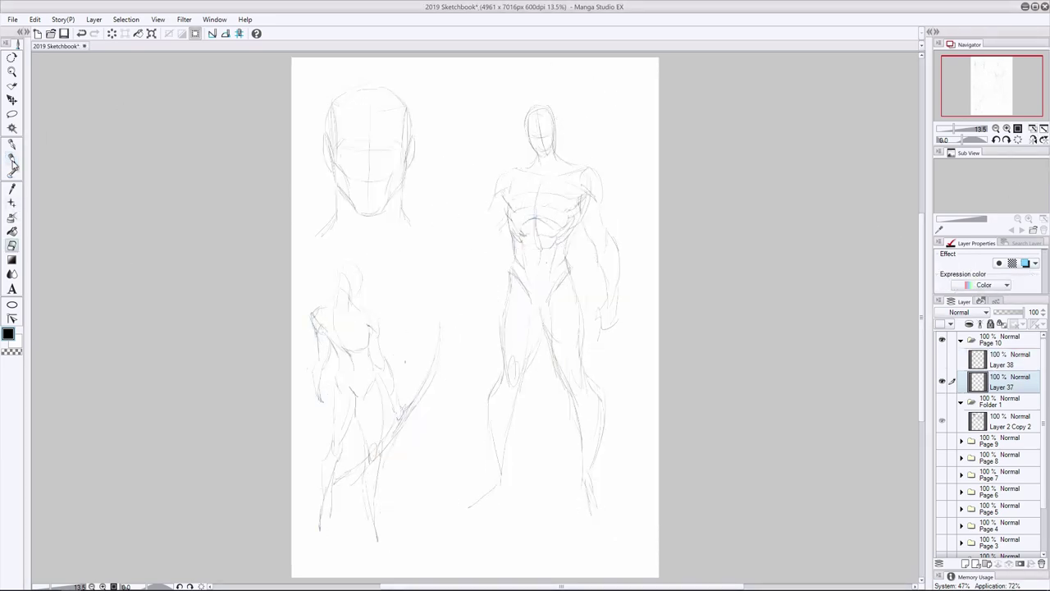
# - Rough in a bent arm and upright blade on the standing figure, and move the whole figure right and down
pyautogui.moveTo(456, 239)
pyautogui.mouseDown()
pyautogui.moveTo(473, 233)
pyautogui.moveTo(484, 194)
pyautogui.mouseUp()
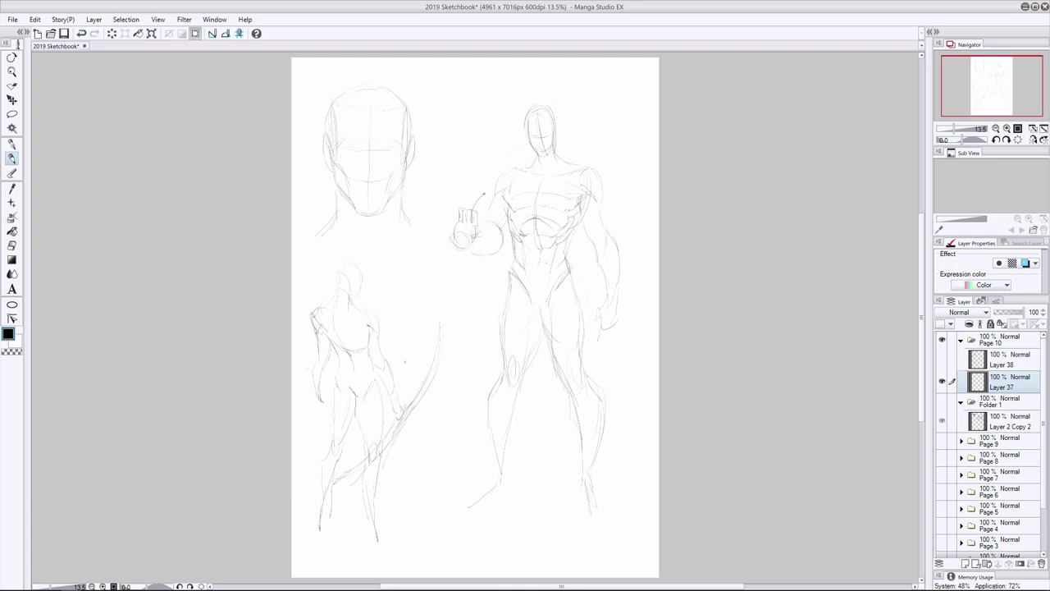
pyautogui.moveTo(460, 87); pyautogui.dragTo(457, 156)
pyautogui.press('m')
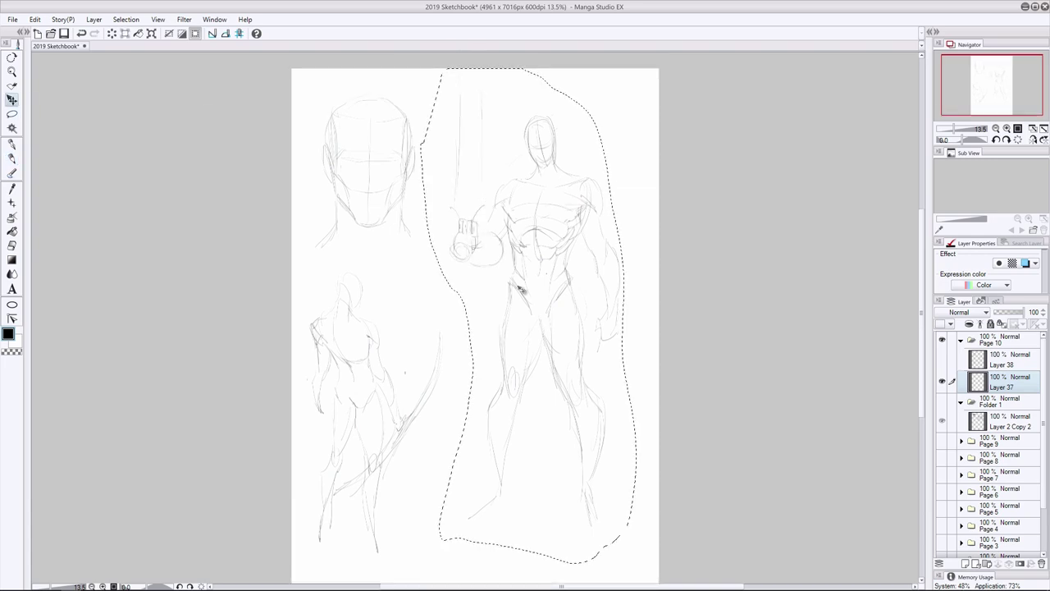
pyautogui.moveTo(520, 290); pyautogui.dragTo(542, 328)
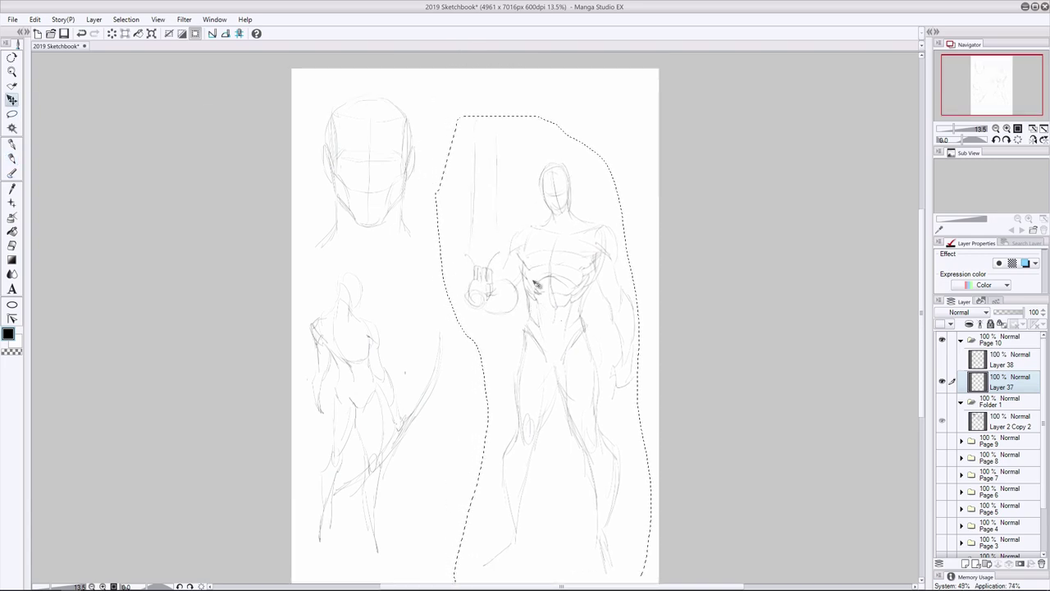
pyautogui.hotkey('ctrl', 'd')
pyautogui.press('p')
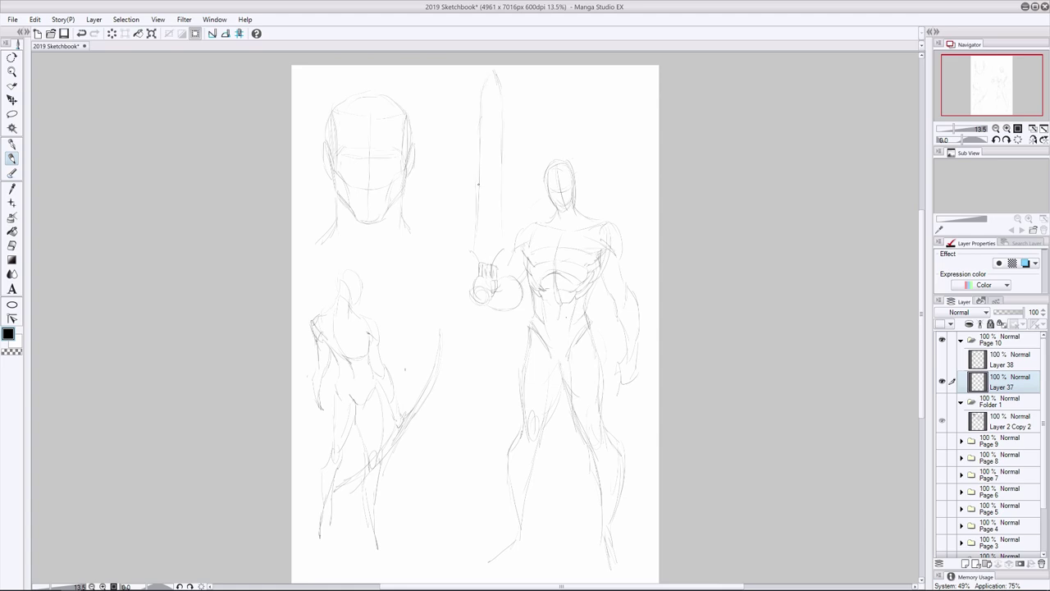
pyautogui.moveTo(502, 326); pyautogui.dragTo(472, 554)
pyautogui.moveTo(499, 489); pyautogui.dragTo(497, 550)
pyautogui.press('e')
pyautogui.moveTo(496, 283)
pyautogui.mouseDown()
pyautogui.moveTo(459, 264)
pyautogui.moveTo(495, 310)
pyautogui.mouseUp()
pyautogui.press('p')
pyautogui.moveTo(500, 250); pyautogui.dragTo(504, 285)
pyautogui.moveTo(498, 223); pyautogui.dragTo(499, 269)
pyautogui.moveTo(473, 263); pyautogui.dragTo(474, 290)
pyautogui.press('e')
pyautogui.moveTo(503, 324); pyautogui.dragTo(485, 533)
pyautogui.moveTo(467, 264); pyautogui.dragTo(490, 90)
pyautogui.press('p')
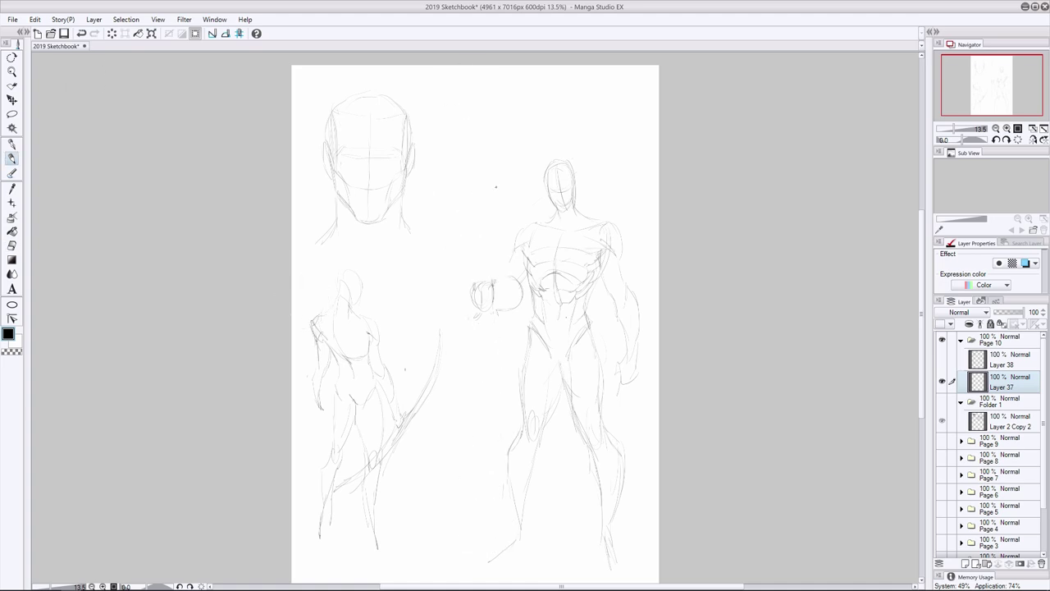
pyautogui.moveTo(486, 305); pyautogui.dragTo(457, 558)
pyautogui.moveTo(474, 267); pyautogui.dragTo(477, 287)
pyautogui.moveTo(475, 320); pyautogui.dragTo(503, 275)
pyautogui.moveTo(511, 217); pyautogui.dragTo(505, 274)
pyautogui.moveTo(523, 115)
pyautogui.mouseDown()
pyautogui.moveTo(516, 186)
pyautogui.moveTo(491, 171)
pyautogui.mouseUp()
pyautogui.moveTo(486, 211)
pyautogui.mouseDown()
pyautogui.moveTo(475, 253)
pyautogui.moveTo(492, 325)
pyautogui.mouseUp()
pyautogui.press('e')
pyautogui.moveTo(508, 82); pyautogui.dragTo(451, 519)
# - Sketch a foreshortened forearm reaching from the standing figure's elbow to a rounded hand
pyautogui.press('p')
pyautogui.moveTo(490, 286)
pyautogui.mouseDown()
pyautogui.moveTo(471, 317)
pyautogui.moveTo(515, 308)
pyautogui.mouseUp()
pyautogui.moveTo(504, 274)
pyautogui.mouseDown()
pyautogui.moveTo(525, 310)
pyautogui.moveTo(517, 289)
pyautogui.mouseUp()
pyautogui.moveTo(475, 302)
pyautogui.mouseDown()
pyautogui.moveTo(522, 319)
pyautogui.moveTo(530, 307)
pyautogui.mouseUp()
# - Sketch the long tilted axis and upper tip of a double-bladed weapon, and block in the fist gripping it
pyautogui.moveTo(450, 552); pyautogui.dragTo(481, 340)
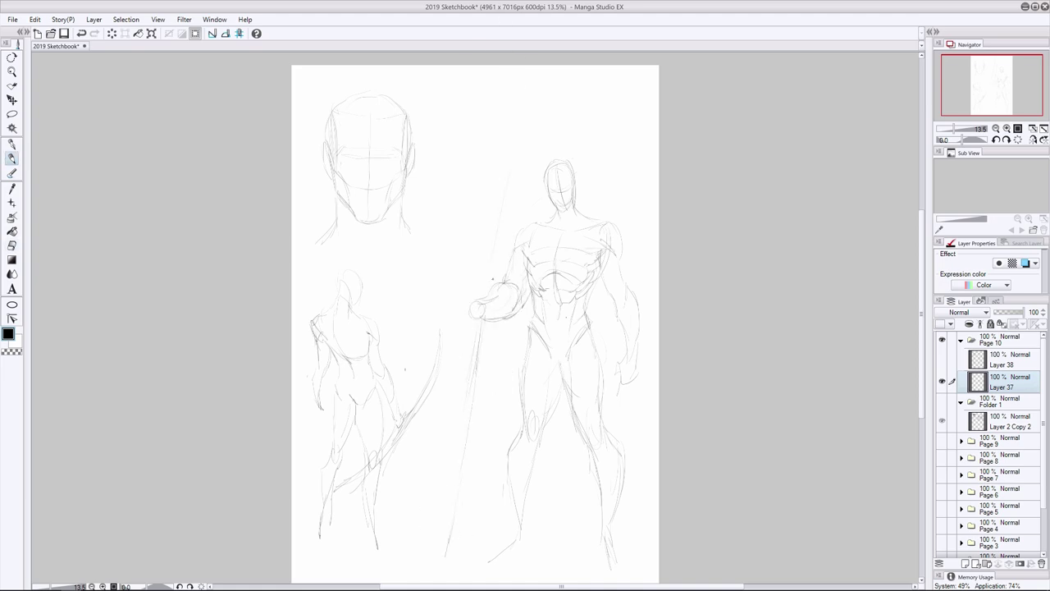
pyautogui.moveTo(484, 298); pyautogui.dragTo(516, 82)
pyautogui.press('e')
pyautogui.press('p')
pyautogui.moveTo(476, 289)
pyautogui.mouseDown()
pyautogui.moveTo(472, 320)
pyautogui.moveTo(490, 325)
pyautogui.moveTo(509, 274)
pyautogui.moveTo(496, 284)
pyautogui.mouseUp()
pyautogui.moveTo(506, 261); pyautogui.dragTo(509, 240)
pyautogui.moveTo(530, 118); pyautogui.dragTo(526, 74)
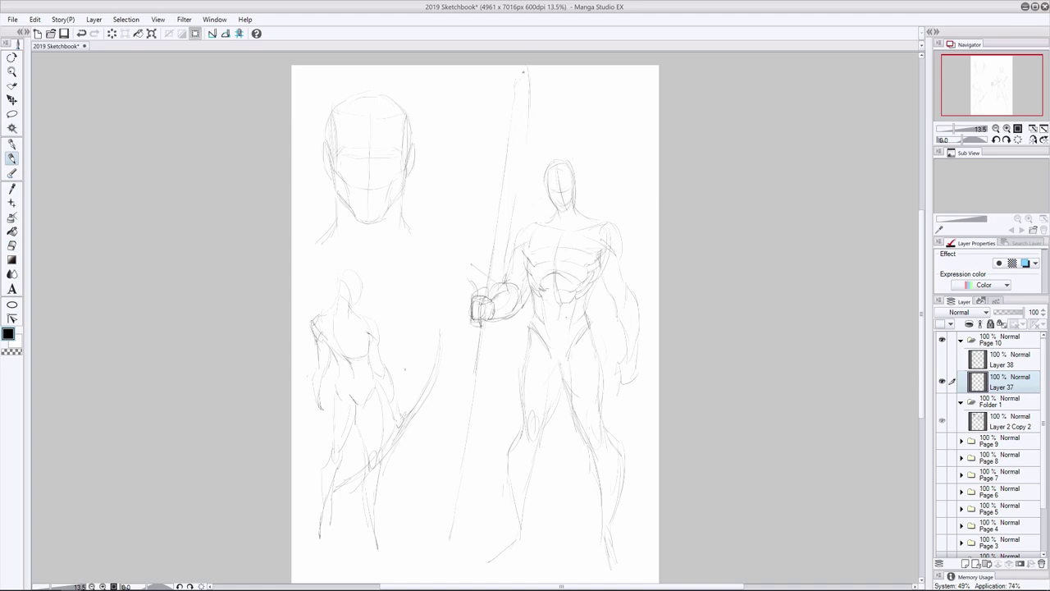
# - Rough out the edges of both the upper and lower blades, with pointed guards above and below the fist
pyautogui.moveTo(474, 259); pyautogui.dragTo(459, 279)
pyautogui.moveTo(527, 141); pyautogui.dragTo(513, 203)
pyautogui.moveTo(508, 256); pyautogui.dragTo(502, 288)
pyautogui.moveTo(495, 348); pyautogui.dragTo(474, 450)
pyautogui.moveTo(465, 489); pyautogui.dragTo(445, 554)
pyautogui.moveTo(456, 321); pyautogui.dragTo(450, 415)
pyautogui.moveTo(458, 451); pyautogui.dragTo(430, 560)
pyautogui.moveTo(465, 313); pyautogui.dragTo(451, 355)
pyautogui.moveTo(478, 277); pyautogui.dragTo(464, 298)
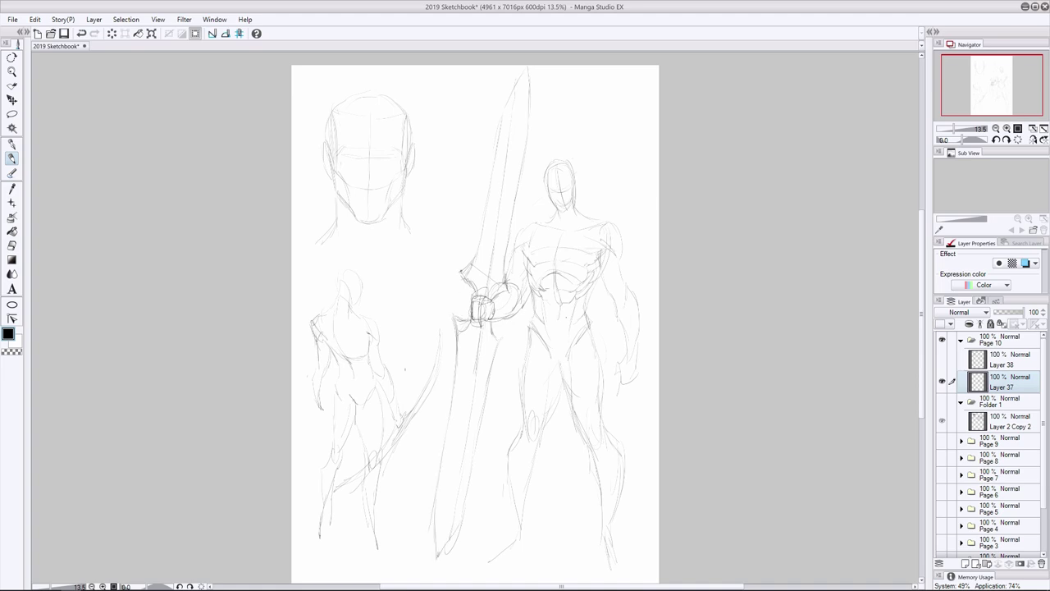
# - Refine the upper blade's outer edge, the pointed guards and the base of the lower blade
pyautogui.moveTo(490, 169); pyautogui.dragTo(486, 198)
pyautogui.moveTo(481, 221); pyautogui.dragTo(472, 253)
pyautogui.moveTo(502, 331); pyautogui.dragTo(492, 380)
pyautogui.press('e')
pyautogui.press('p')
pyautogui.moveTo(462, 321)
pyautogui.mouseDown()
pyautogui.moveTo(480, 338)
pyautogui.moveTo(464, 330)
pyautogui.mouseUp()
pyautogui.moveTo(468, 310); pyautogui.dragTo(460, 369)
pyautogui.moveTo(497, 337); pyautogui.dragTo(491, 392)
pyautogui.press('e')
pyautogui.moveTo(478, 248); pyautogui.dragTo(466, 272)
pyautogui.press('p')
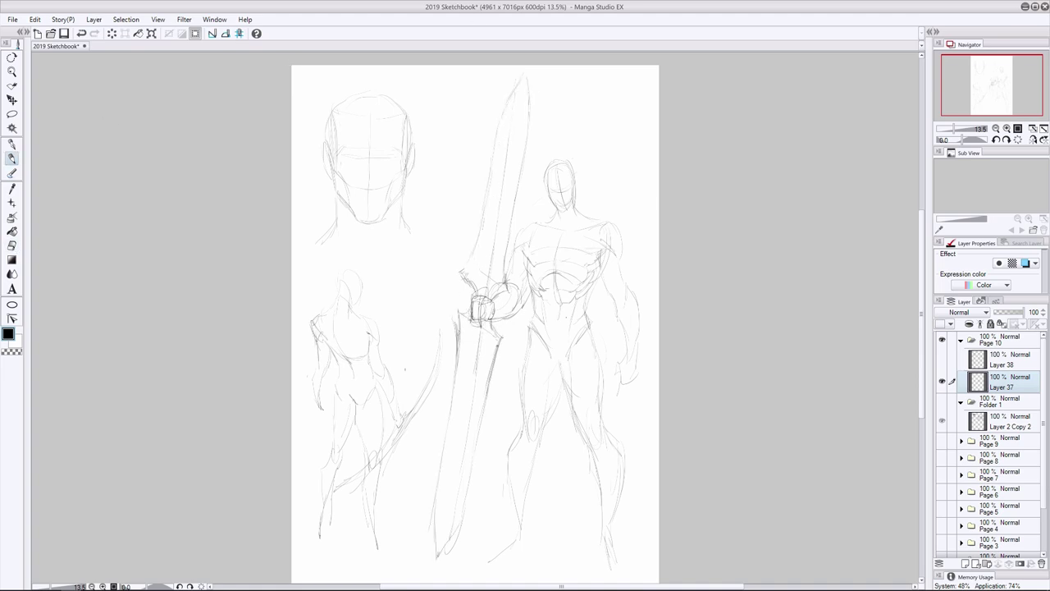
# - Erase the heavy lines along the lower blade and tidy the pointed corner at the upper blade's base
pyautogui.press('e')
pyautogui.moveTo(457, 322); pyautogui.dragTo(454, 374)
pyautogui.moveTo(470, 271); pyautogui.dragTo(443, 450)
pyautogui.press('p')
pyautogui.moveTo(447, 431); pyautogui.dragTo(438, 472)
pyautogui.moveTo(495, 355); pyautogui.dragTo(482, 394)
pyautogui.moveTo(485, 389)
pyautogui.mouseDown()
pyautogui.moveTo(471, 463)
pyautogui.moveTo(492, 345)
pyautogui.mouseUp()
pyautogui.press('e')
pyautogui.press('p')
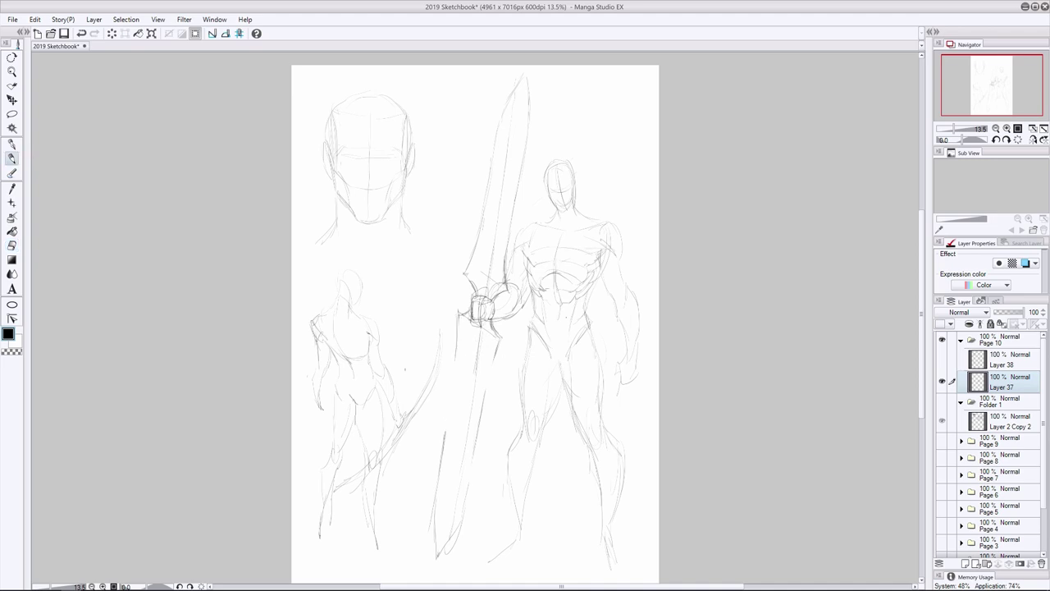
# - Redraw the lower blade's long edges down to its pointed tip
pyautogui.moveTo(457, 314); pyautogui.dragTo(455, 348)
pyautogui.moveTo(455, 356); pyautogui.dragTo(448, 434)
pyautogui.moveTo(499, 336); pyautogui.dragTo(486, 402)
pyautogui.moveTo(471, 456); pyautogui.dragTo(451, 537)
pyautogui.moveTo(436, 523); pyautogui.dragTo(433, 561)
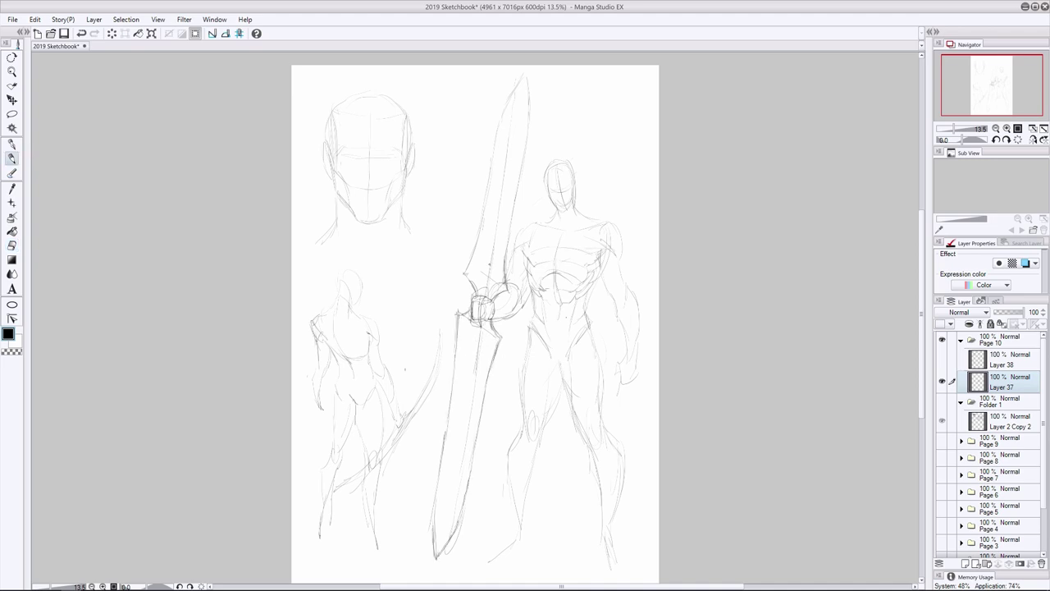
# - Erase the rough fist and redraw it as a blocky hand gripping the handle between the guards
pyautogui.press('e')
pyautogui.moveTo(496, 286); pyautogui.dragTo(476, 326)
pyautogui.press('p')
pyautogui.moveTo(494, 288); pyautogui.dragTo(489, 297)
pyautogui.moveTo(492, 300); pyautogui.dragTo(479, 312)
pyautogui.moveTo(487, 288)
pyautogui.mouseDown()
pyautogui.moveTo(490, 315)
pyautogui.moveTo(508, 312)
pyautogui.moveTo(495, 329)
pyautogui.mouseUp()
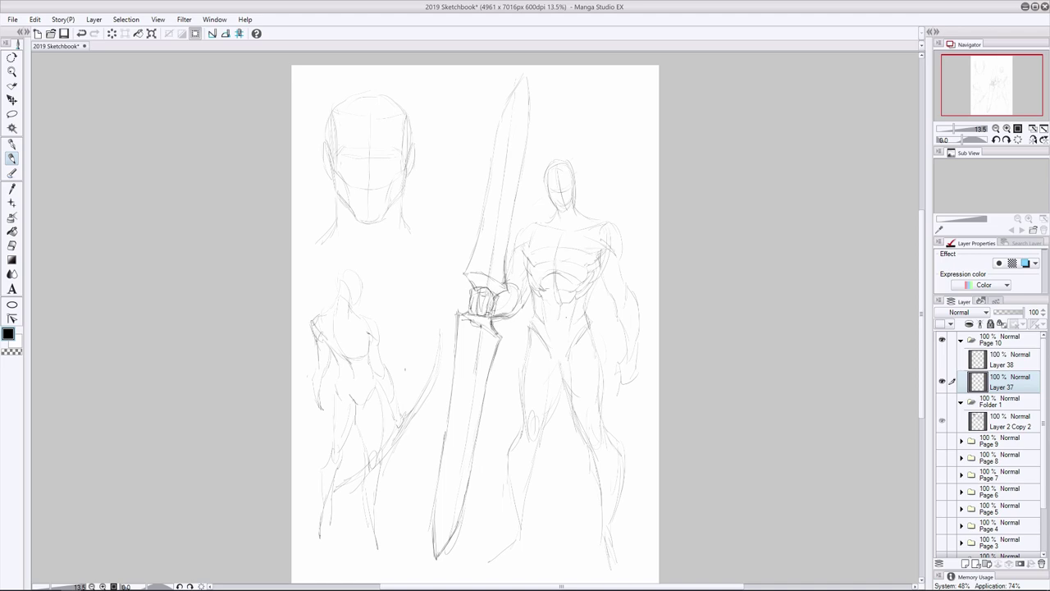
pyautogui.moveTo(451, 386)
pyautogui.mouseDown()
pyautogui.moveTo(436, 563)
pyautogui.moveTo(660, 459)
pyautogui.moveTo(445, 570)
pyautogui.mouseUp()
# - Show and select Layer 38, and move the standing man's line art to line up with the shifted sketch
pyautogui.click(942, 359)
pyautogui.click(1005, 359)
pyautogui.click(12, 114)
pyautogui.click(12, 100)
pyautogui.moveTo(550, 243); pyautogui.dragTo(570, 275)
pyautogui.hotkey('ctrl', 'd')
# - Draw the bent arm's sleeve, the gripping fist with its fingers and the upper blade's guard on Layer 38
pyautogui.press('p')
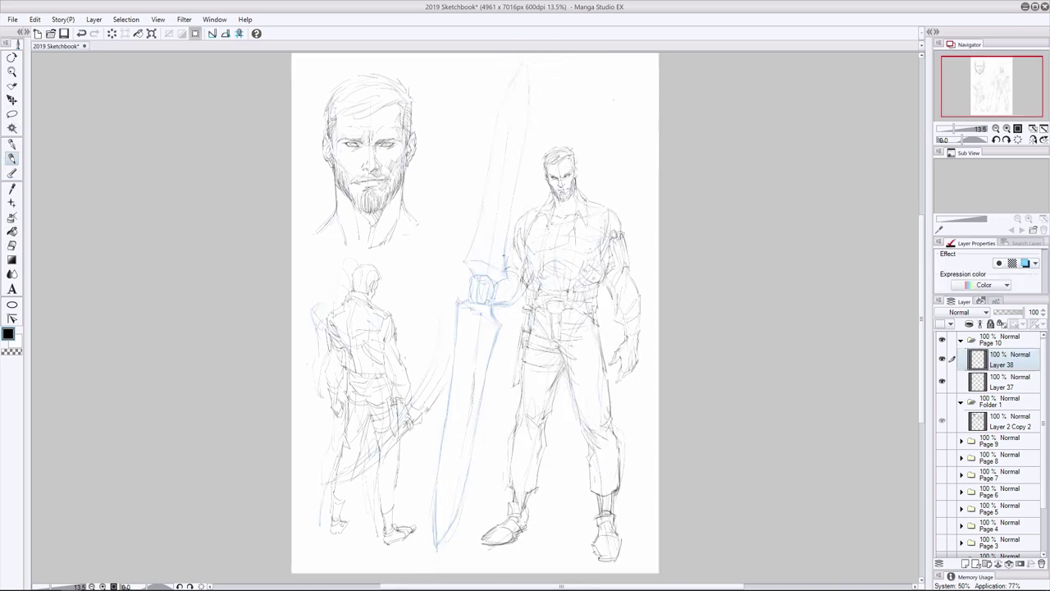
pyautogui.moveTo(512, 228); pyautogui.dragTo(506, 255)
pyautogui.moveTo(519, 272); pyautogui.dragTo(497, 305)
pyautogui.moveTo(511, 279); pyautogui.dragTo(502, 307)
pyautogui.moveTo(473, 279)
pyautogui.mouseDown()
pyautogui.moveTo(489, 270)
pyautogui.moveTo(489, 293)
pyautogui.mouseUp()
pyautogui.moveTo(494, 277)
pyautogui.mouseDown()
pyautogui.moveTo(495, 295)
pyautogui.moveTo(507, 276)
pyautogui.moveTo(487, 264)
pyautogui.mouseUp()
pyautogui.hotkey('ctrl', 'z')
pyautogui.moveTo(463, 263)
pyautogui.mouseDown()
pyautogui.moveTo(479, 276)
pyautogui.moveTo(490, 243)
pyautogui.moveTo(502, 272)
pyautogui.mouseUp()
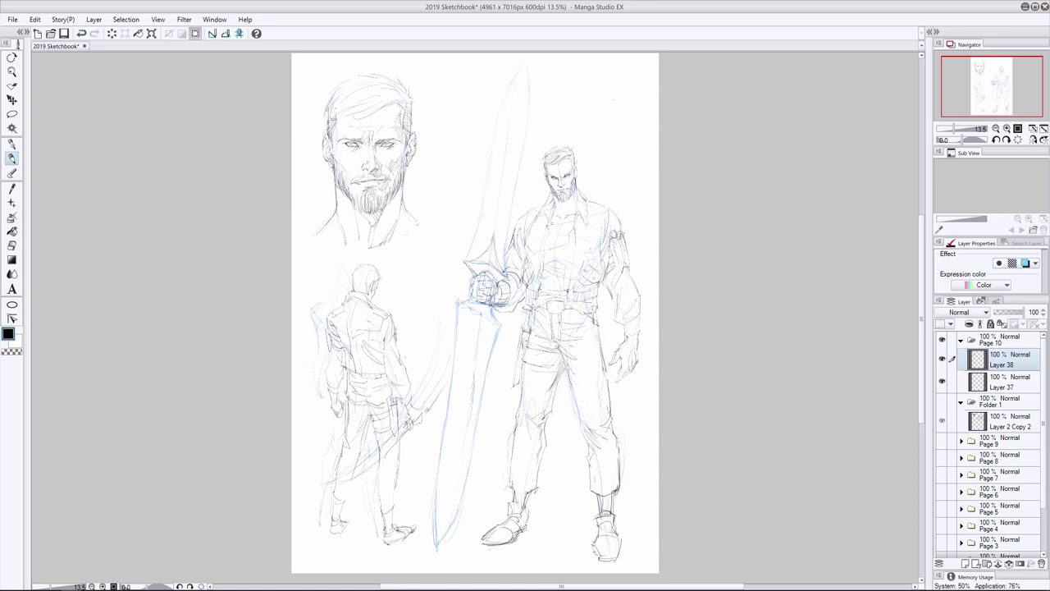
# - Draw the upper blade's central ridge and outer edges from its tip to the guard
pyautogui.moveTo(503, 174); pyautogui.dragTo(496, 232)
pyautogui.press('e')
pyautogui.press('p')
pyautogui.moveTo(526, 63)
pyautogui.mouseDown()
pyautogui.moveTo(505, 274)
pyautogui.moveTo(509, 95)
pyautogui.moveTo(467, 259)
pyautogui.mouseUp()
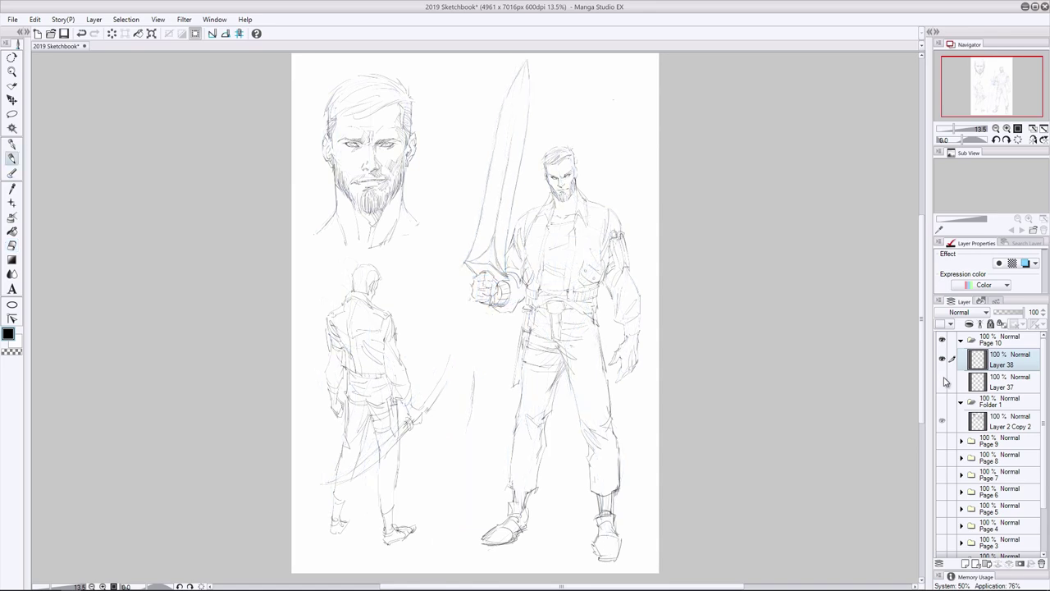
# - Draw the lower guard and both long edges of the lower blade over the sketch
pyautogui.moveTo(459, 297); pyautogui.dragTo(474, 305)
pyautogui.moveTo(479, 306)
pyautogui.mouseDown()
pyautogui.moveTo(499, 322)
pyautogui.moveTo(482, 308)
pyautogui.moveTo(499, 345)
pyautogui.mouseUp()
pyautogui.moveTo(489, 351); pyautogui.dragTo(476, 437)
pyautogui.moveTo(481, 394); pyautogui.dragTo(441, 545)
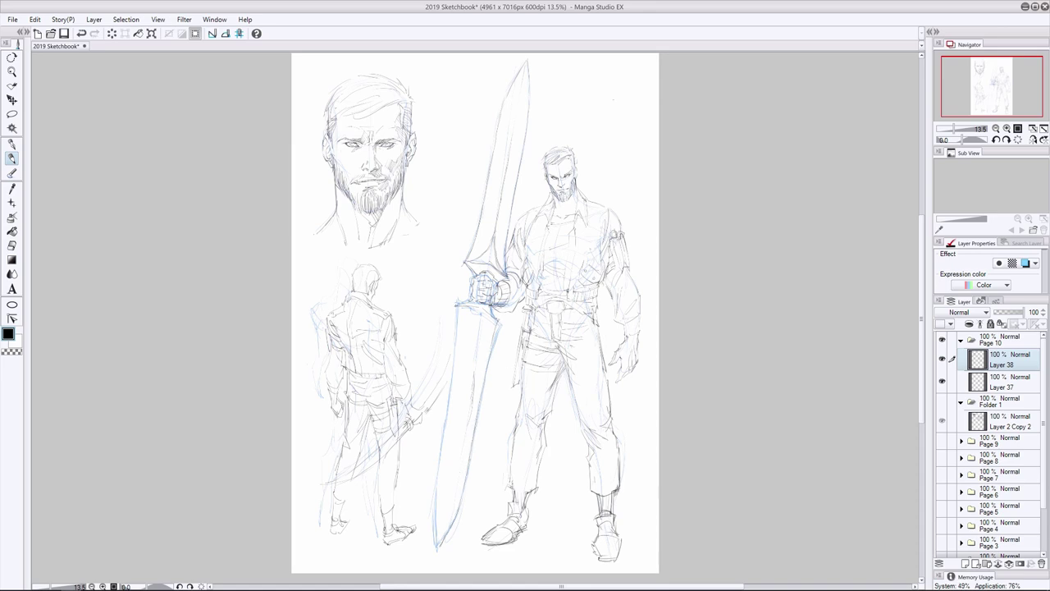
pyautogui.moveTo(457, 304); pyautogui.dragTo(436, 532)
# - Add the lower blade's central ridge and tip, hide Layer 37 and reinforce the blade's edges
pyautogui.press('e')
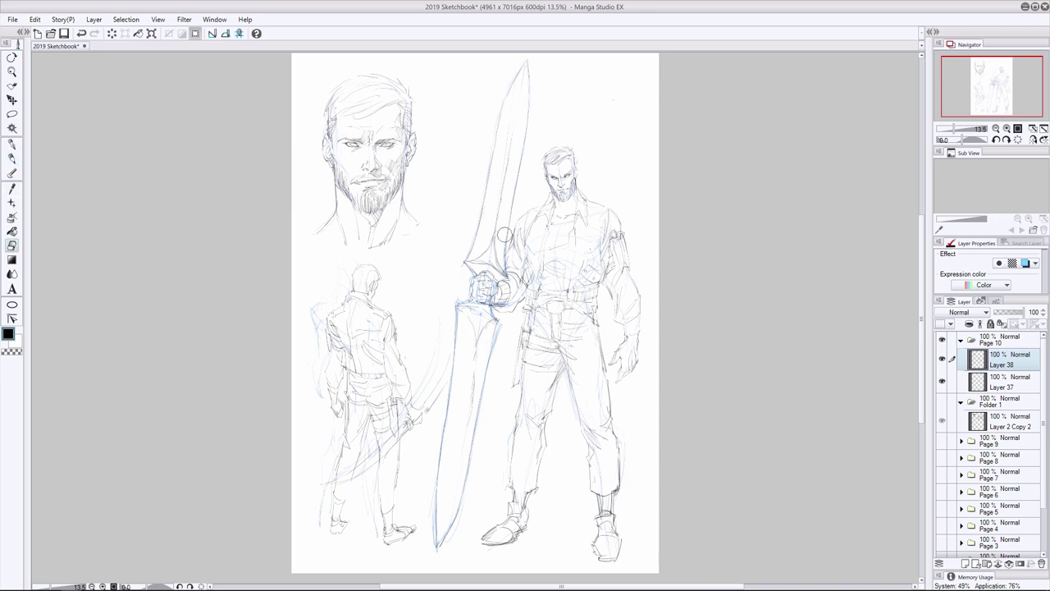
pyautogui.press('p')
pyautogui.moveTo(479, 334); pyautogui.dragTo(441, 550)
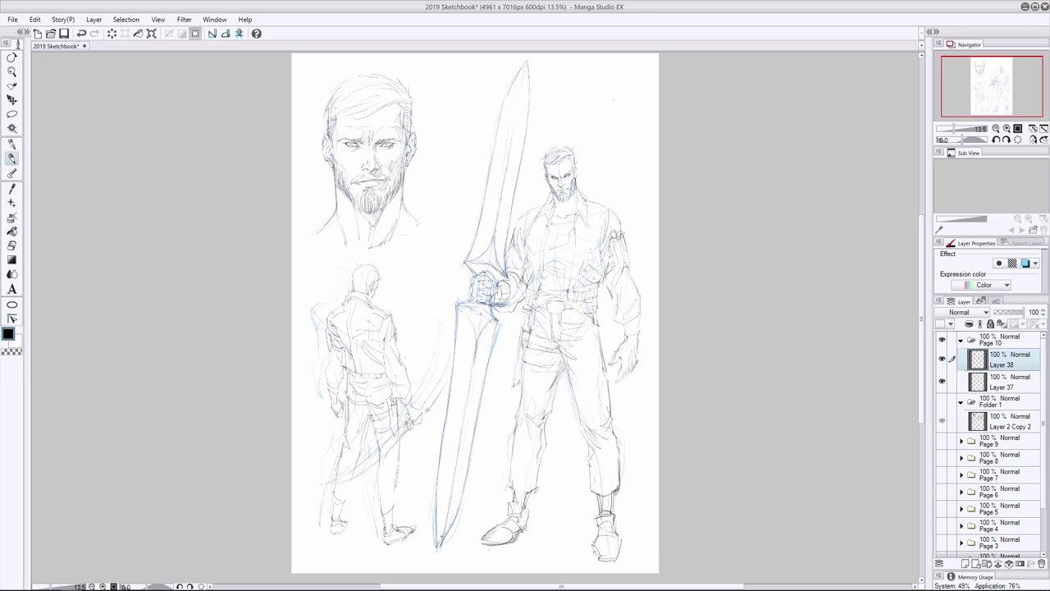
pyautogui.moveTo(438, 486); pyautogui.dragTo(434, 550)
pyautogui.click(941, 381)
pyautogui.moveTo(494, 328); pyautogui.dragTo(457, 514)
pyautogui.moveTo(456, 323); pyautogui.dragTo(442, 465)
pyautogui.press('e')
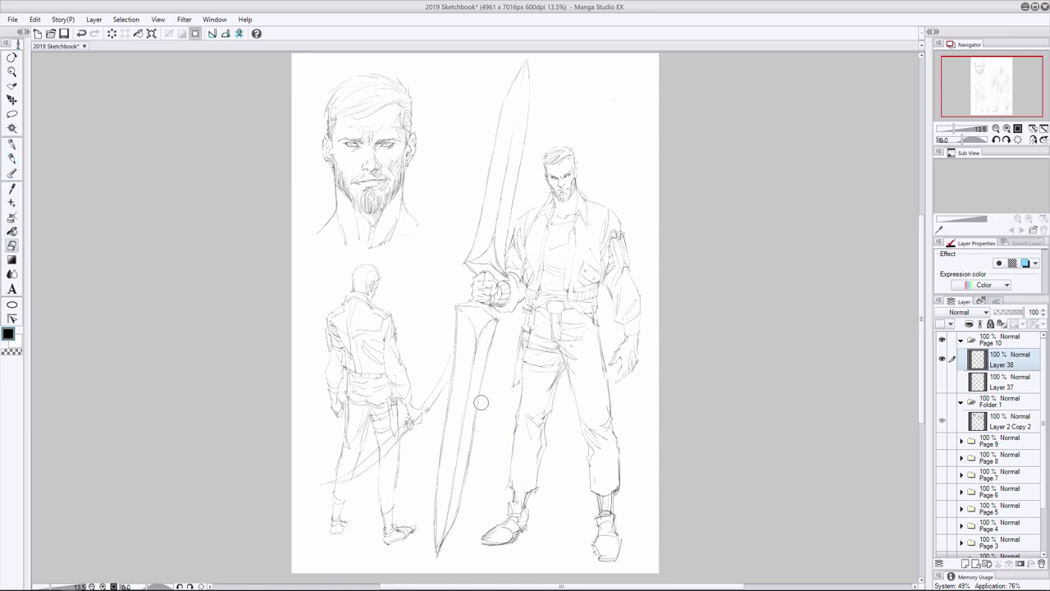
# - Add loose, windswept hair strands to the standing man's head and the large portrait's hair
pyautogui.press('p')
pyautogui.press('e')
pyautogui.moveTo(478, 329)
pyautogui.mouseDown()
pyautogui.moveTo(463, 422)
pyautogui.moveTo(476, 335)
pyautogui.mouseUp()
pyautogui.press('p')
pyautogui.moveTo(576, 178)
pyautogui.mouseDown()
pyautogui.moveTo(570, 201)
pyautogui.moveTo(554, 193)
pyautogui.moveTo(572, 181)
pyautogui.mouseUp()
pyautogui.press('e')
pyautogui.press('p')
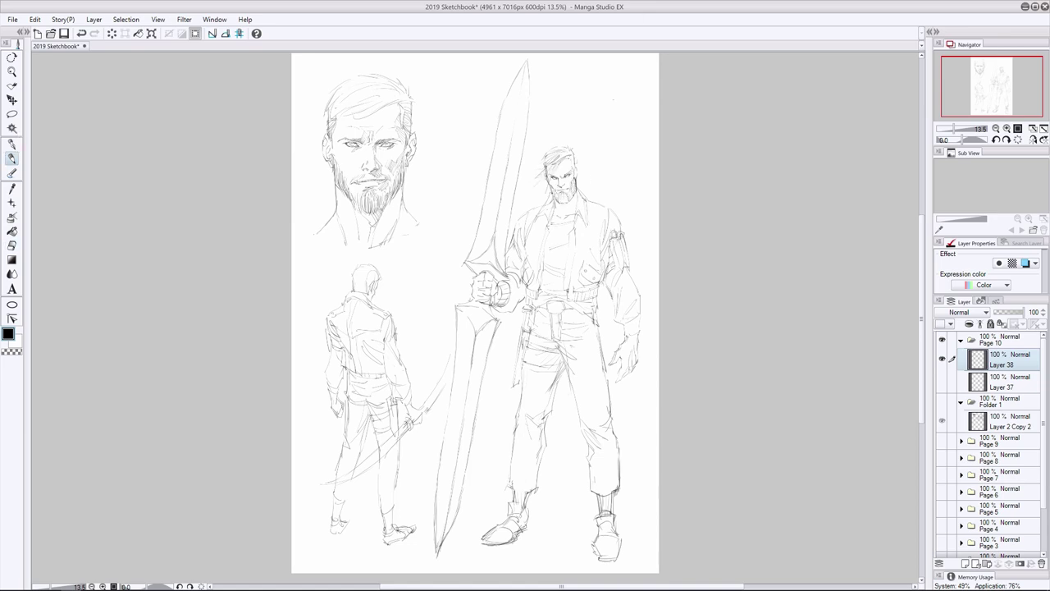
pyautogui.press('e')
pyautogui.press('p')
pyautogui.moveTo(371, 110)
pyautogui.mouseDown()
pyautogui.moveTo(356, 140)
pyautogui.moveTo(385, 159)
pyautogui.moveTo(323, 140)
pyautogui.moveTo(313, 149)
pyautogui.mouseUp()
pyautogui.moveTo(336, 87); pyautogui.dragTo(317, 123)
# - Erase the large portrait's beard, show Layer 37 and outline a longer, fuller beard around the jaw
pyautogui.press('e')
pyautogui.moveTo(402, 168)
pyautogui.mouseDown()
pyautogui.moveTo(384, 202)
pyautogui.moveTo(361, 215)
pyautogui.mouseUp()
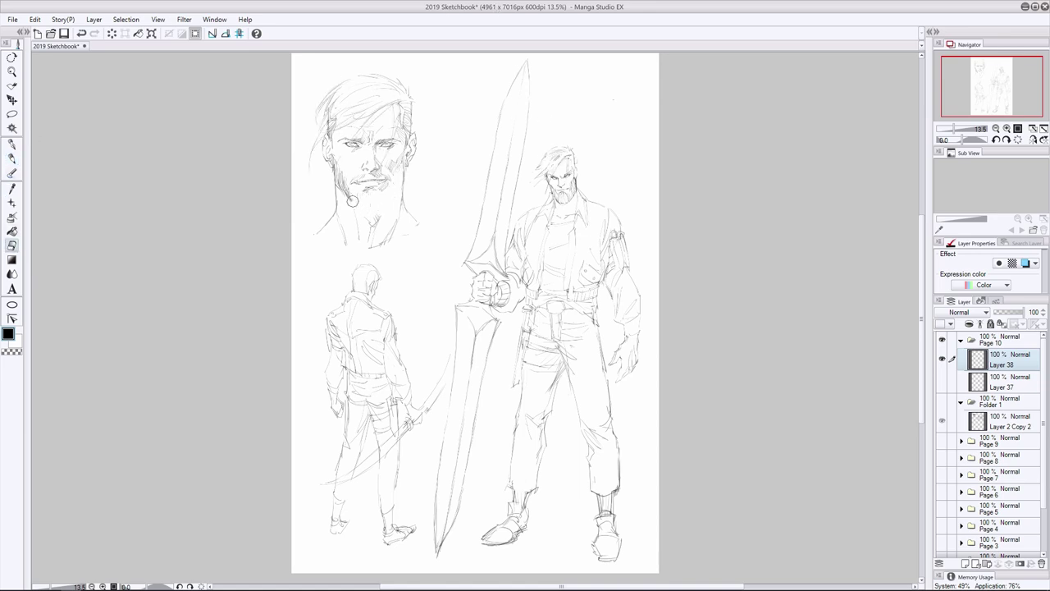
pyautogui.moveTo(358, 163); pyautogui.dragTo(338, 206)
pyautogui.press('p')
pyautogui.click(942, 381)
pyautogui.moveTo(401, 169); pyautogui.dragTo(395, 206)
pyautogui.moveTo(332, 172); pyautogui.dragTo(331, 218)
pyautogui.moveTo(335, 159)
pyautogui.mouseDown()
pyautogui.moveTo(330, 188)
pyautogui.moveTo(356, 218)
pyautogui.mouseUp()
# - Fill the portrait's beard with strands along the chin, jaw and cheeks
pyautogui.press('e')
pyautogui.press('p')
pyautogui.moveTo(348, 194); pyautogui.dragTo(367, 226)
pyautogui.moveTo(372, 200); pyautogui.dragTo(377, 218)
pyautogui.moveTo(372, 190)
pyautogui.mouseDown()
pyautogui.moveTo(363, 205)
pyautogui.moveTo(383, 203)
pyautogui.mouseUp()
pyautogui.moveTo(384, 197)
pyautogui.mouseDown()
pyautogui.moveTo(391, 222)
pyautogui.moveTo(391, 210)
pyautogui.mouseUp()
pyautogui.moveTo(398, 177)
pyautogui.mouseDown()
pyautogui.moveTo(391, 203)
pyautogui.moveTo(397, 197)
pyautogui.mouseUp()
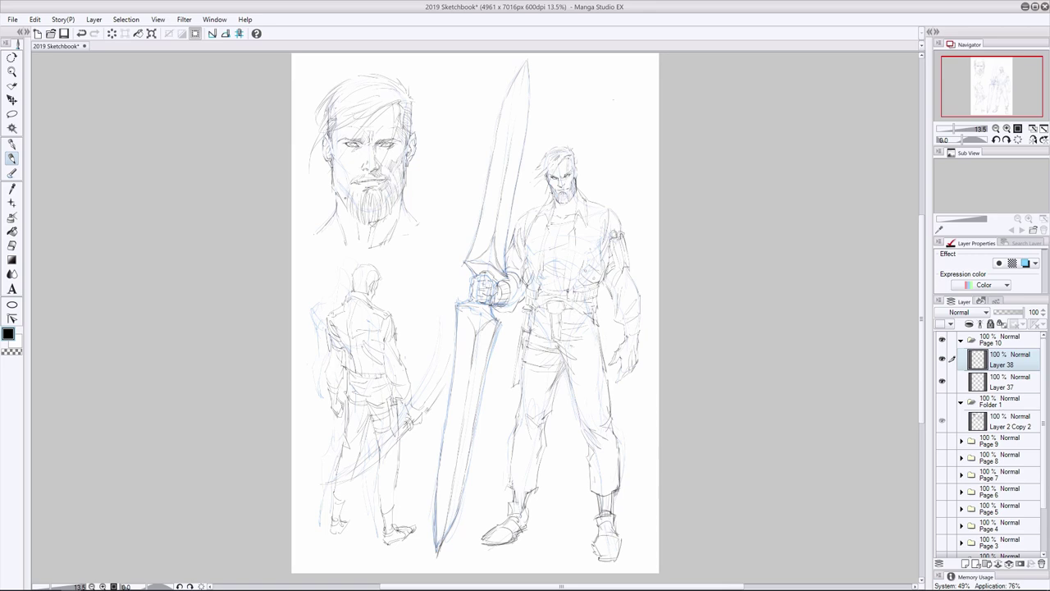
pyautogui.moveTo(344, 177); pyautogui.dragTo(342, 206)
pyautogui.moveTo(340, 167)
pyautogui.mouseDown()
pyautogui.moveTo(335, 194)
pyautogui.moveTo(332, 183)
pyautogui.mouseUp()
# - Select the back-view figure with a freehand outline and scale it down slightly
pyautogui.press('m')
pyautogui.moveTo(385, 264)
pyautogui.mouseDown()
pyautogui.moveTo(386, 572)
pyautogui.moveTo(388, 264)
pyautogui.mouseUp()
pyautogui.press('k')
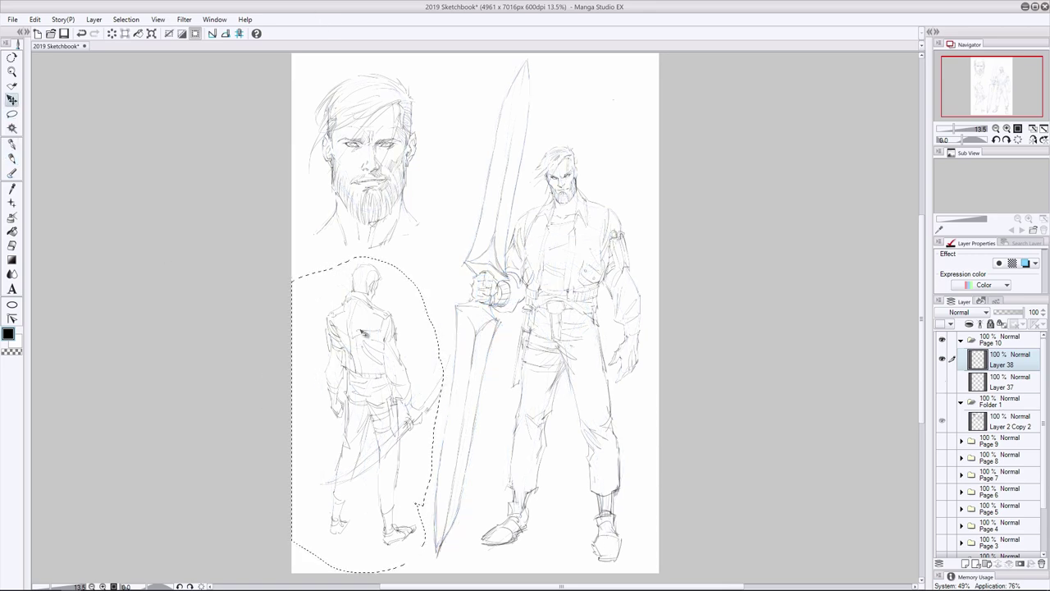
pyautogui.moveTo(365, 410)
pyautogui.mouseDown()
pyautogui.moveTo(369, 461)
pyautogui.moveTo(385, 477)
pyautogui.mouseUp()
pyautogui.hotkey('ctrl', 't')
pyautogui.press('Return')
# - Remove the back-view figure's thin sword, rework its sword arm and try a vertical weapon line beside it
pyautogui.press('e')
pyautogui.press('p')
pyautogui.moveTo(406, 377)
pyautogui.mouseDown()
pyautogui.moveTo(392, 425)
pyautogui.moveTo(410, 404)
pyautogui.moveTo(394, 361)
pyautogui.moveTo(406, 345)
pyautogui.mouseUp()
pyautogui.press('e')
pyautogui.press('p')
pyautogui.moveTo(407, 344); pyautogui.dragTo(409, 520)
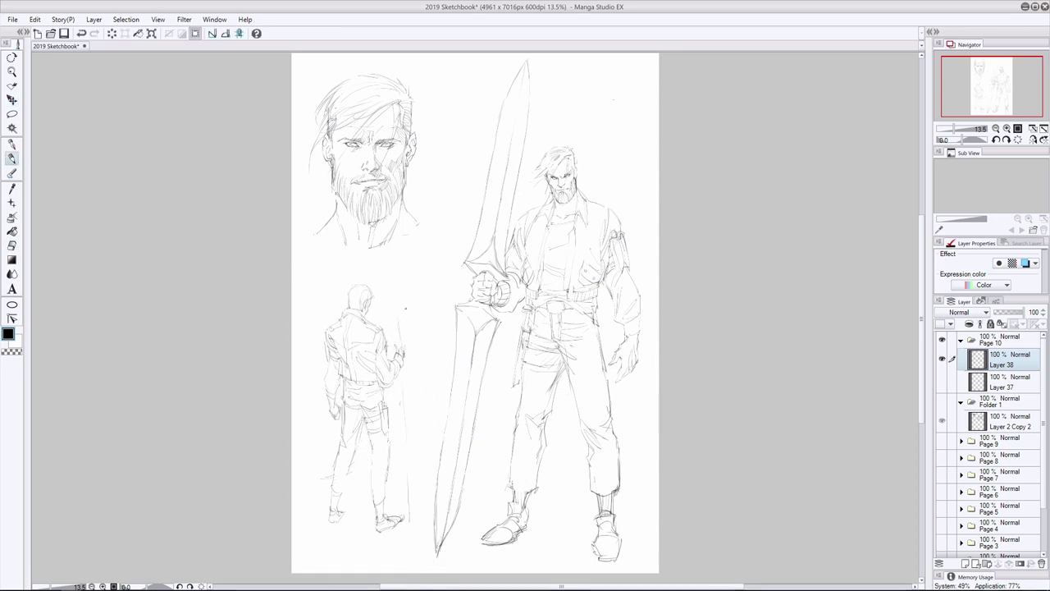
pyautogui.hotkey('ctrl', 'z')
# - Redraw the back-view figure's arm extended outward with a gripping fist and a slanted guide stroke for the weapon
pyautogui.press('e')
pyautogui.moveTo(386, 336)
pyautogui.mouseDown()
pyautogui.moveTo(398, 365)
pyautogui.moveTo(379, 366)
pyautogui.mouseUp()
pyautogui.press('p')
pyautogui.moveTo(400, 352)
pyautogui.mouseDown()
pyautogui.moveTo(417, 349)
pyautogui.moveTo(420, 374)
pyautogui.mouseUp()
pyautogui.moveTo(417, 351); pyautogui.dragTo(430, 360)
pyautogui.moveTo(436, 258); pyautogui.dragTo(416, 409)
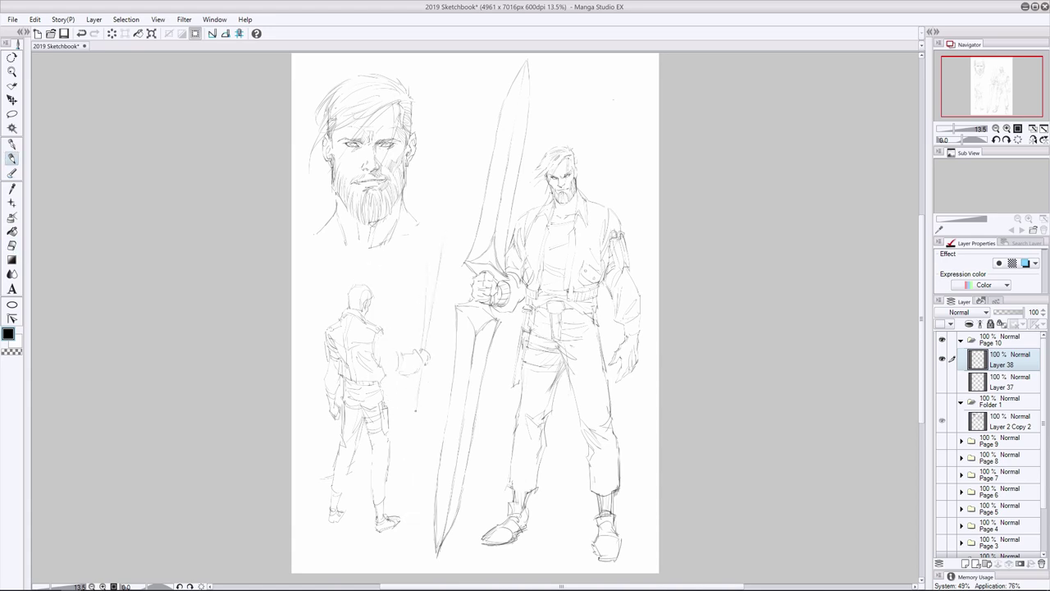
# - Outline the upper and lower blades of the double-bladed weapon in the back-view figure's hand
pyautogui.moveTo(448, 203); pyautogui.dragTo(433, 344)
pyautogui.moveTo(434, 251); pyautogui.dragTo(414, 338)
pyautogui.moveTo(451, 236); pyautogui.dragTo(400, 533)
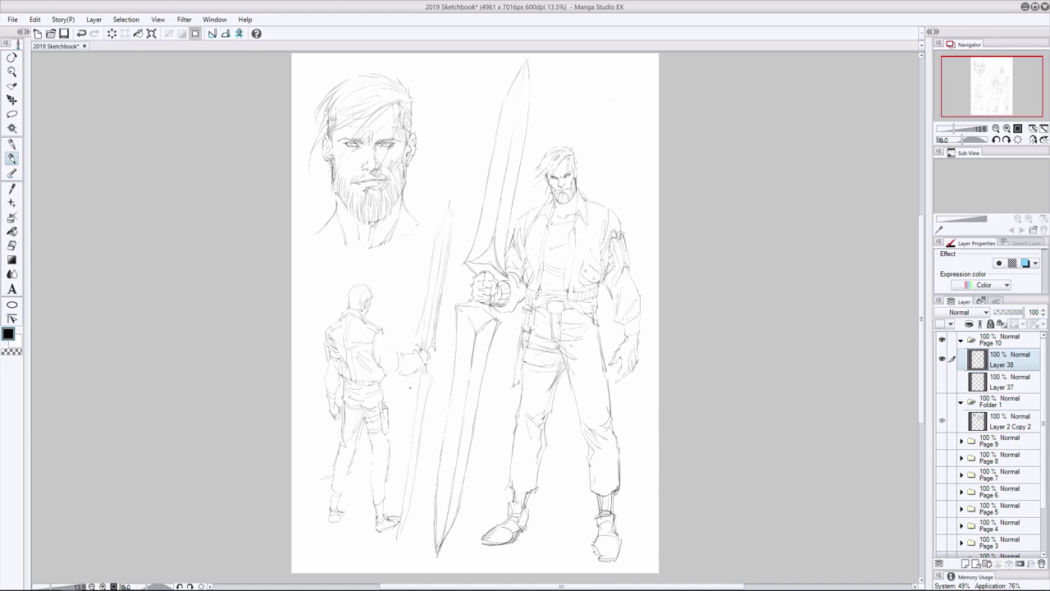
pyautogui.moveTo(410, 388); pyautogui.dragTo(397, 538)
pyautogui.moveTo(407, 500); pyautogui.dragTo(395, 537)
pyautogui.moveTo(428, 386); pyautogui.dragTo(422, 418)
pyautogui.moveTo(403, 470); pyautogui.dragTo(396, 531)
# - Clean up the small weapon's edges, sharpen its upper tip and save the sketchbook
pyautogui.press('e')
pyautogui.moveTo(440, 246)
pyautogui.mouseDown()
pyautogui.moveTo(436, 340)
pyautogui.moveTo(440, 281)
pyautogui.mouseUp()
pyautogui.moveTo(400, 492); pyautogui.dragTo(399, 525)
pyautogui.press('p')
pyautogui.moveTo(446, 208); pyautogui.dragTo(434, 248)
pyautogui.moveTo(453, 190); pyautogui.dragTo(450, 239)
pyautogui.hotkey('ctrl', 's')
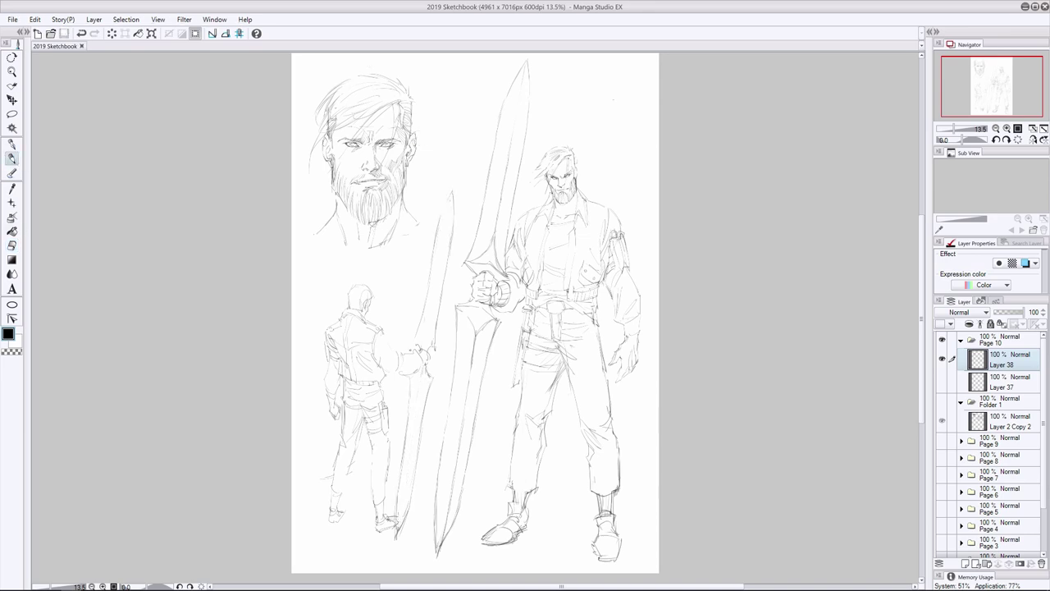
# - Erase and redraw the outline of the standing man's hair
pyautogui.scroll(2, 921, 302)
pyautogui.scroll(-3, 920, 302)
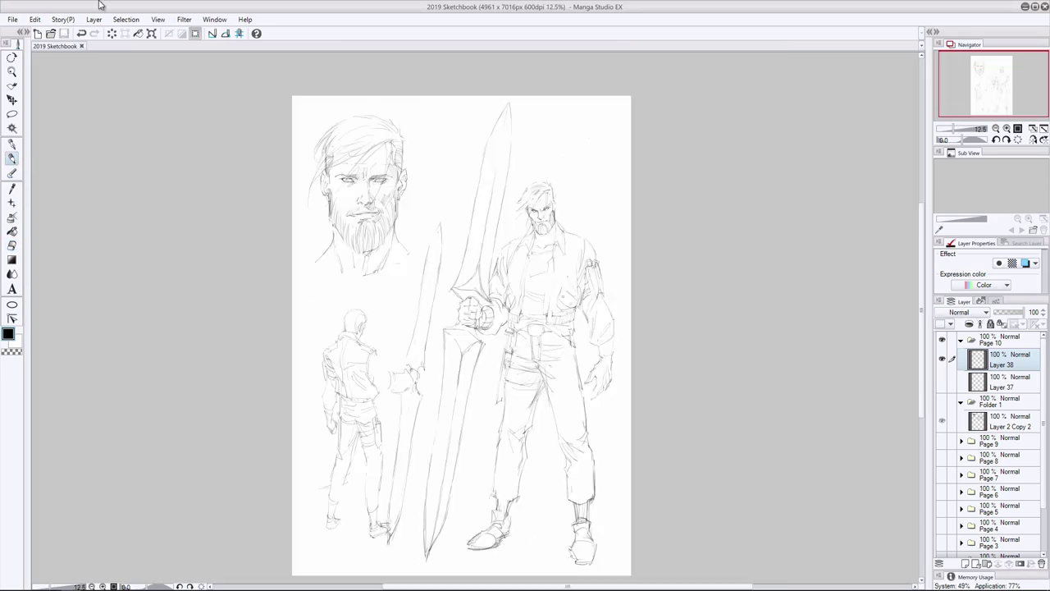
pyautogui.scroll(2, 920, 301)
pyautogui.press('e')
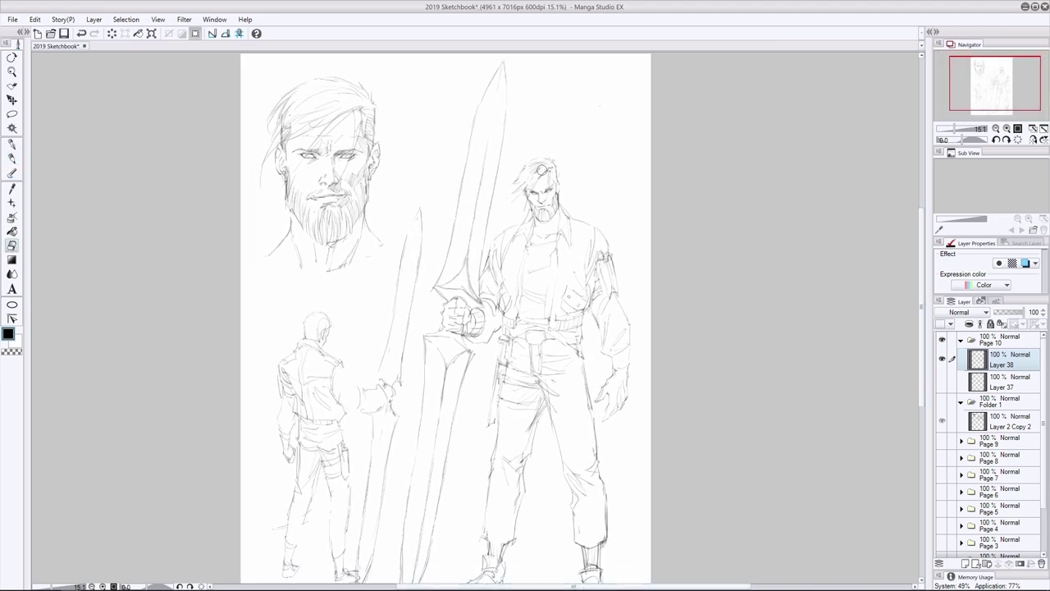
pyautogui.click(12, 159)
pyautogui.press('e')
pyautogui.press('p')
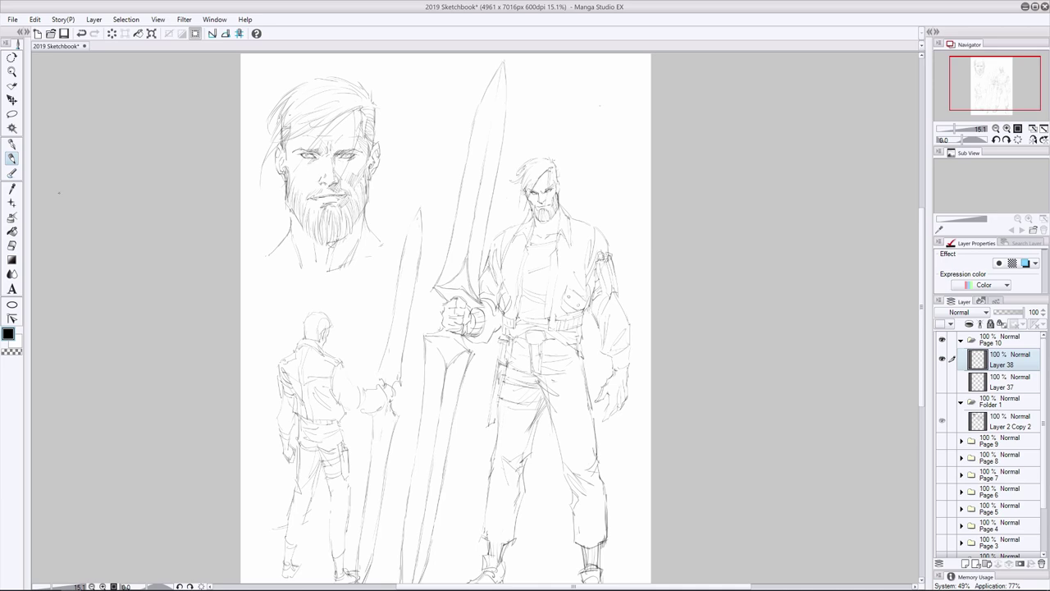
# - Darken the standing man's hair strands and refine the side of his face
pyautogui.press('e')
pyautogui.press('p')
pyautogui.moveTo(555, 185)
pyautogui.mouseDown()
pyautogui.moveTo(555, 173)
pyautogui.moveTo(523, 186)
pyautogui.mouseUp()
pyautogui.press('e')
pyautogui.press('p')
pyautogui.press('e')
pyautogui.press('p')
pyautogui.hotkey('ctrl', 'z')
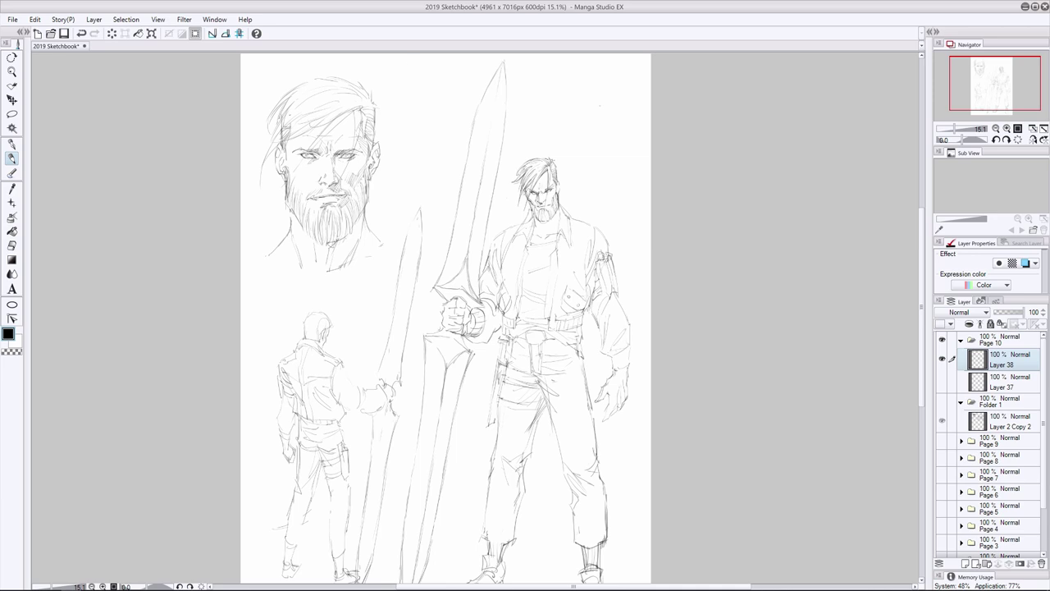
# - Darken the standing man's face and beard and define the jacket collar below his neck
pyautogui.moveTo(560, 181); pyautogui.dragTo(555, 191)
pyautogui.moveTo(536, 210)
pyautogui.mouseDown()
pyautogui.moveTo(548, 235)
pyautogui.moveTo(558, 229)
pyautogui.moveTo(556, 262)
pyautogui.moveTo(569, 218)
pyautogui.moveTo(571, 245)
pyautogui.mouseUp()
pyautogui.press('e')
pyautogui.press('p')
pyautogui.press('e')
pyautogui.press('p')
pyautogui.moveTo(566, 230)
pyautogui.mouseDown()
pyautogui.moveTo(561, 241)
pyautogui.moveTo(531, 225)
pyautogui.moveTo(558, 246)
pyautogui.mouseUp()
pyautogui.press('e')
pyautogui.press('p')
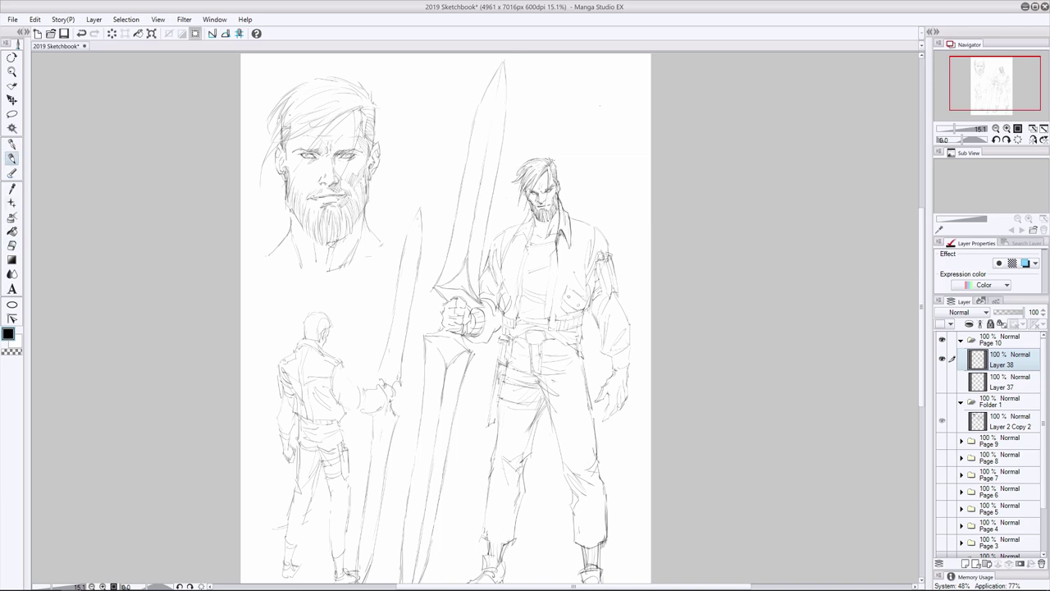
# - Refine the jacket collar, shoulder line and open front edge on the side of the lowered arm
pyautogui.moveTo(535, 138); pyautogui.dragTo(534, 151)
pyautogui.hotkey('ctrl', 'z')
pyautogui.hotkey('ctrl', 'z')
pyautogui.press('e')
pyautogui.moveTo(556, 219); pyautogui.dragTo(561, 223)
pyautogui.press('p')
pyautogui.moveTo(564, 290); pyautogui.dragTo(556, 312)
pyautogui.moveTo(558, 269); pyautogui.dragTo(552, 307)
pyautogui.moveTo(551, 310)
pyautogui.mouseDown()
pyautogui.moveTo(549, 329)
pyautogui.moveTo(565, 305)
pyautogui.moveTo(588, 313)
pyautogui.mouseUp()
pyautogui.press('e')
pyautogui.press('p')
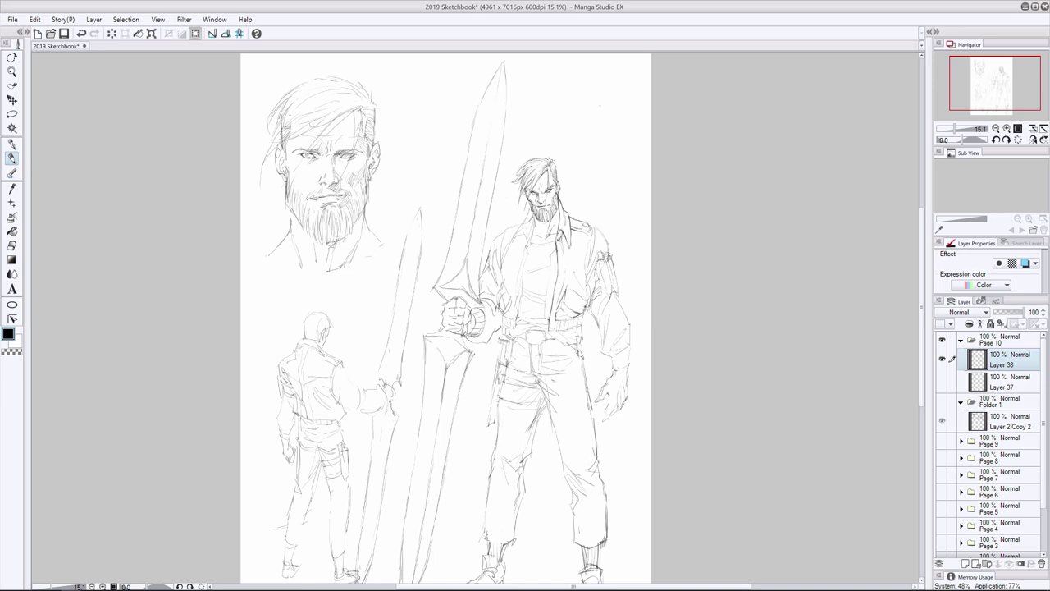
# - Add the shoulder seam and define the jacket's lower hem and waistband on the lowered-arm side
pyautogui.press('e')
pyautogui.press('p')
pyautogui.moveTo(590, 222); pyautogui.dragTo(593, 236)
pyautogui.press('e')
pyautogui.press('p')
pyautogui.moveTo(548, 329)
pyautogui.mouseDown()
pyautogui.moveTo(583, 325)
pyautogui.moveTo(584, 312)
pyautogui.mouseUp()
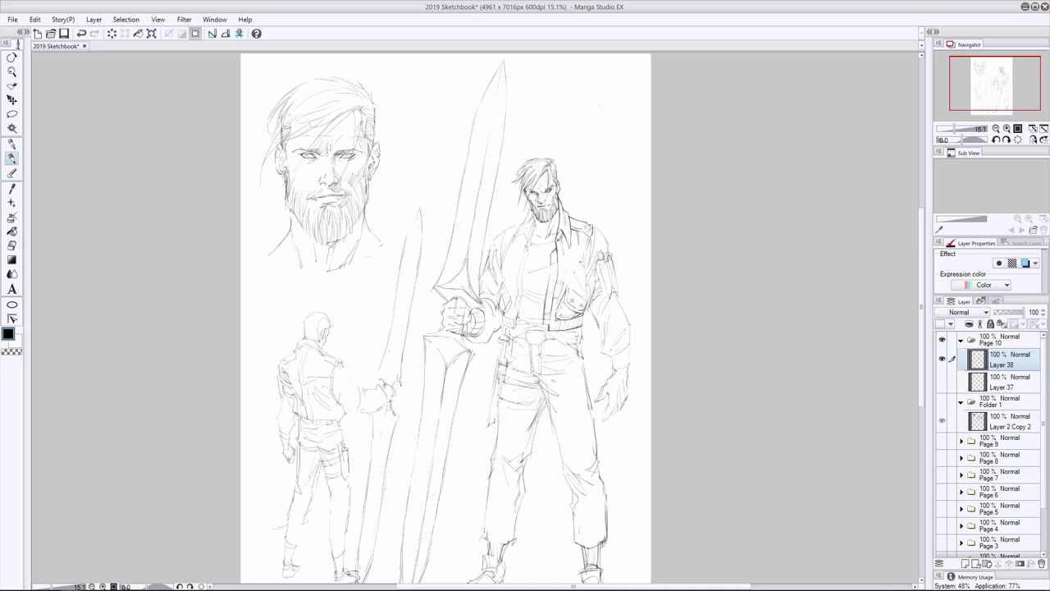
# - Rework the jacket's front panel on the lowered-arm side with darker edges, chest folds and a pocket
pyautogui.hotkey('ctrl', 'z')
pyautogui.moveTo(559, 245)
pyautogui.mouseDown()
pyautogui.moveTo(549, 324)
pyautogui.moveTo(580, 311)
pyautogui.mouseUp()
pyautogui.press('e')
pyautogui.press('p')
pyautogui.moveTo(572, 243)
pyautogui.mouseDown()
pyautogui.moveTo(564, 255)
pyautogui.moveTo(578, 248)
pyautogui.moveTo(588, 303)
pyautogui.moveTo(585, 292)
pyautogui.moveTo(566, 289)
pyautogui.moveTo(566, 315)
pyautogui.mouseUp()
pyautogui.hotkey('ctrl', 'z')
pyautogui.hotkey('ctrl', 'z')
pyautogui.hotkey('ctrl', 'z')
pyautogui.hotkey('ctrl', 'z')
pyautogui.moveTo(571, 222)
pyautogui.mouseDown()
pyautogui.moveTo(579, 228)
pyautogui.moveTo(564, 252)
pyautogui.mouseUp()
pyautogui.moveTo(561, 233)
pyautogui.mouseDown()
pyautogui.moveTo(595, 283)
pyautogui.moveTo(582, 314)
pyautogui.mouseUp()
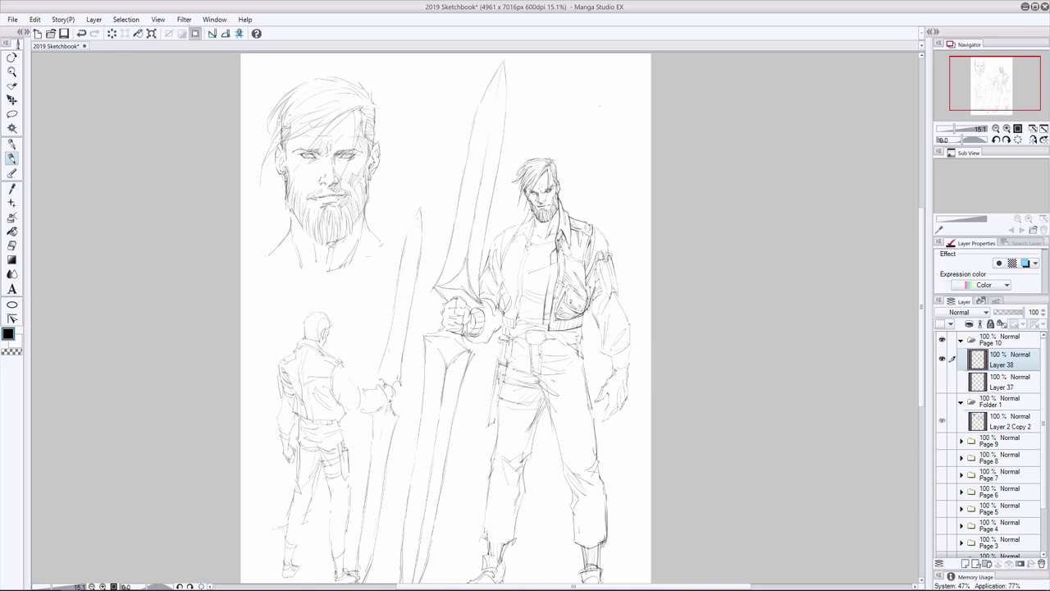
# - Darken the jacket's side folds and redraw the strapped band on the lowered arm's upper sleeve
pyautogui.moveTo(591, 273); pyautogui.dragTo(578, 301)
pyautogui.press('e')
pyautogui.press('p')
pyautogui.moveTo(594, 273)
pyautogui.mouseDown()
pyautogui.moveTo(590, 286)
pyautogui.moveTo(607, 295)
pyautogui.mouseUp()
pyautogui.moveTo(615, 257); pyautogui.dragTo(613, 295)
pyautogui.press('e')
pyautogui.moveTo(577, 261)
pyautogui.mouseDown()
pyautogui.moveTo(589, 324)
pyautogui.moveTo(599, 311)
pyautogui.mouseUp()
pyautogui.press('p')
pyautogui.press('e')
pyautogui.moveTo(598, 266); pyautogui.dragTo(592, 310)
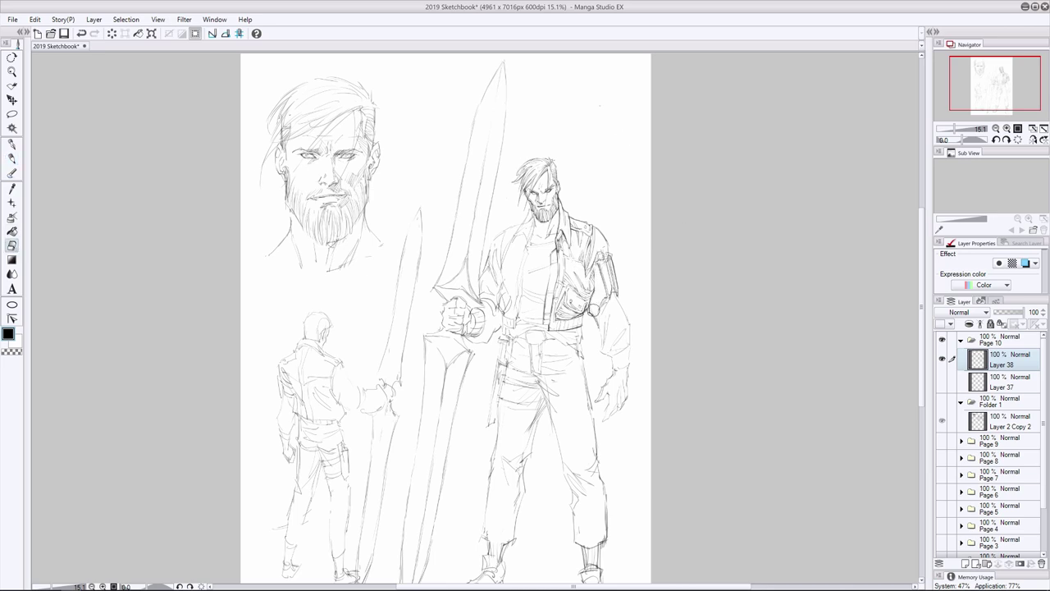
pyautogui.press('p')
pyautogui.moveTo(601, 269); pyautogui.dragTo(600, 292)
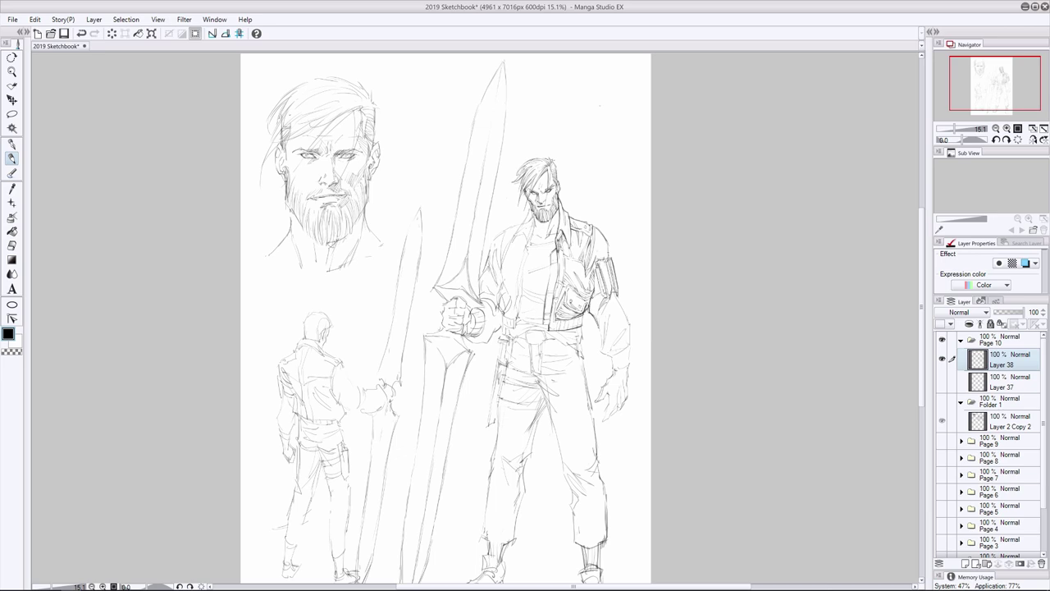
# - Erase and redraw the jacket's shoulder and chest lines above the lowered arm
pyautogui.moveTo(603, 243); pyautogui.dragTo(596, 259)
pyautogui.hotkey('ctrl', 'z')
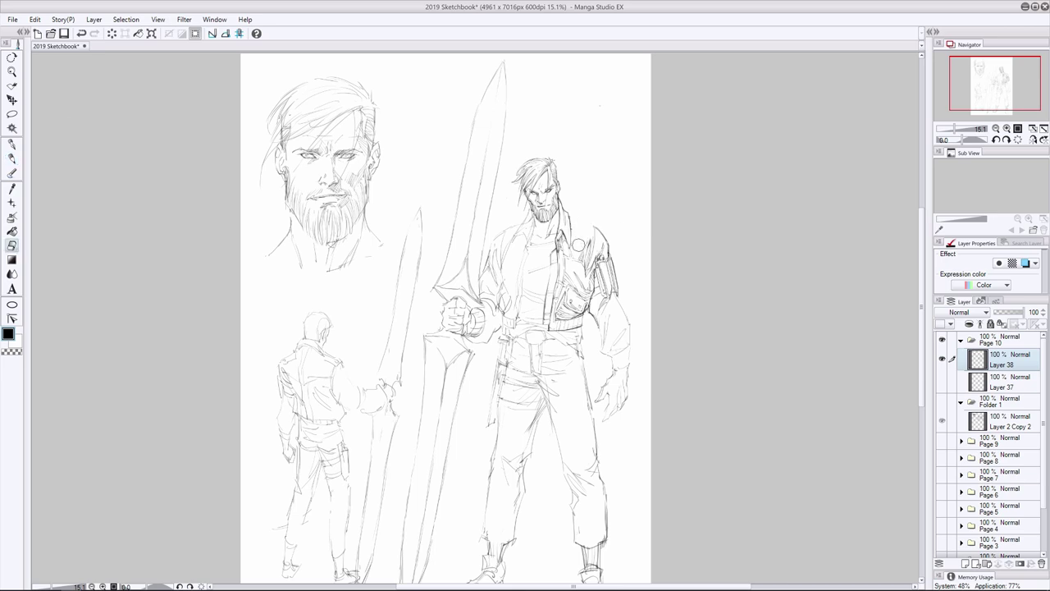
pyautogui.hotkey('ctrl', 'shift', 'h')
pyautogui.hotkey('ctrl', 'shift', 'h')
pyautogui.press('e')
pyautogui.press('p')
pyautogui.moveTo(595, 244); pyautogui.dragTo(589, 292)
pyautogui.press('e')
pyautogui.press('p')
pyautogui.moveTo(600, 244)
pyautogui.mouseDown()
pyautogui.moveTo(588, 294)
pyautogui.moveTo(592, 279)
pyautogui.mouseUp()
pyautogui.press('e')
pyautogui.press('p')
pyautogui.press('e')
pyautogui.press('p')
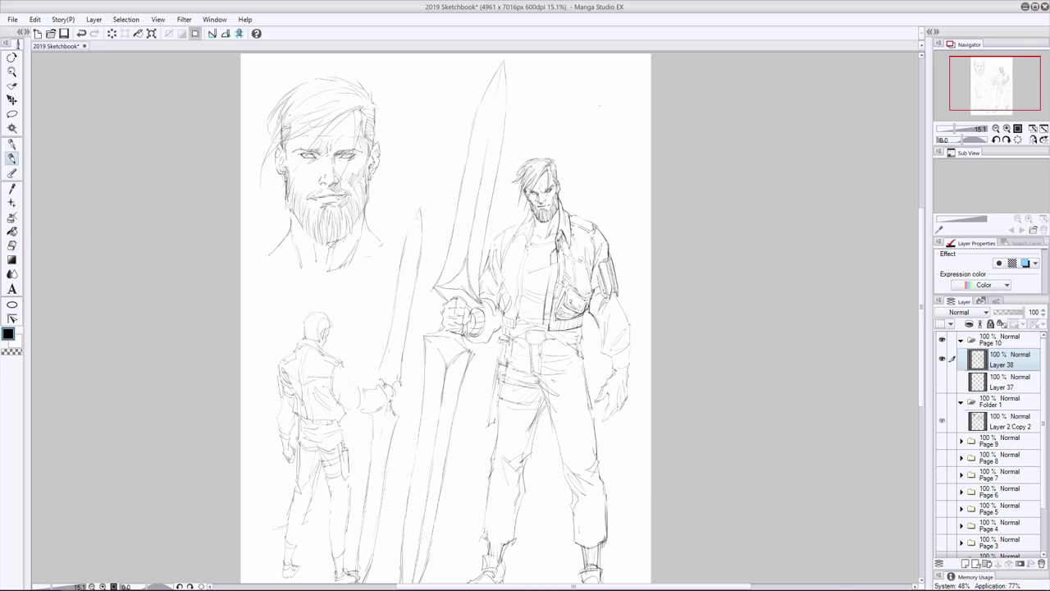
# - Redraw the chest folds and outline the lowered arm's puffy sleeve down to the cuff
pyautogui.moveTo(575, 229); pyautogui.dragTo(566, 299)
pyautogui.press('e')
pyautogui.press('p')
pyautogui.moveTo(600, 264); pyautogui.dragTo(595, 344)
pyautogui.press('e')
pyautogui.press('p')
pyautogui.moveTo(619, 289); pyautogui.dragTo(625, 347)
pyautogui.moveTo(628, 346); pyautogui.dragTo(610, 354)
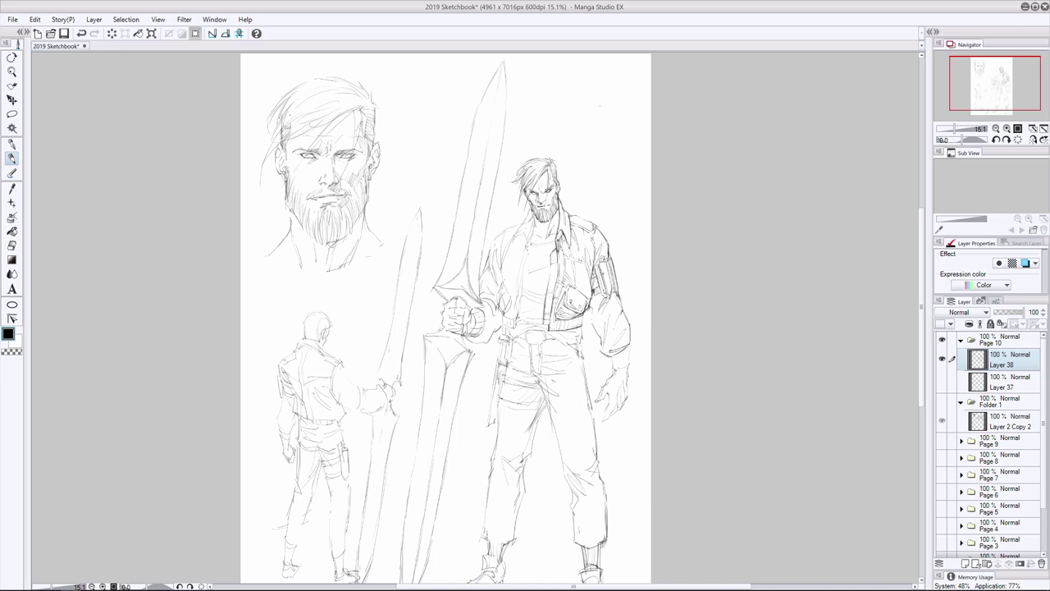
# - Shade the sleeve's strapped band and add folds to the lowered arm's sleeve and chest pocket
pyautogui.moveTo(609, 261)
pyautogui.mouseDown()
pyautogui.moveTo(612, 285)
pyautogui.moveTo(604, 280)
pyautogui.mouseUp()
pyautogui.moveTo(607, 265)
pyautogui.mouseDown()
pyautogui.moveTo(608, 297)
pyautogui.moveTo(601, 287)
pyautogui.moveTo(583, 297)
pyautogui.moveTo(593, 333)
pyautogui.mouseUp()
pyautogui.moveTo(597, 297); pyautogui.dragTo(592, 308)
pyautogui.moveTo(627, 326); pyautogui.dragTo(618, 335)
pyautogui.moveTo(586, 271); pyautogui.dragTo(578, 294)
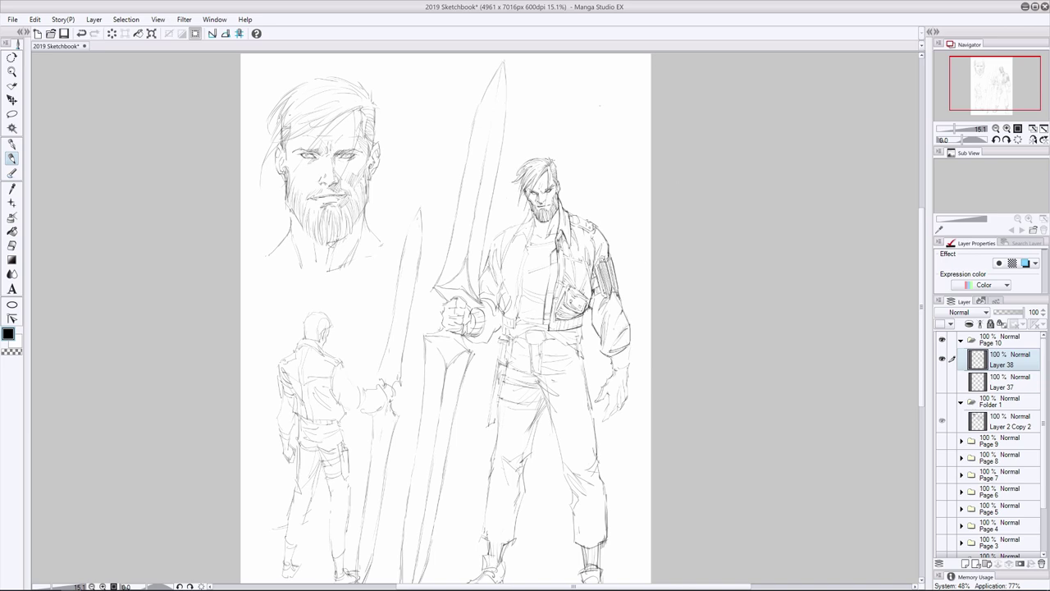
# - Draw the ribbed cuff at the lowered arm's wrist
pyautogui.moveTo(617, 361); pyautogui.dragTo(632, 365)
pyautogui.moveTo(612, 358); pyautogui.dragTo(623, 366)
pyautogui.moveTo(620, 349); pyautogui.dragTo(630, 366)
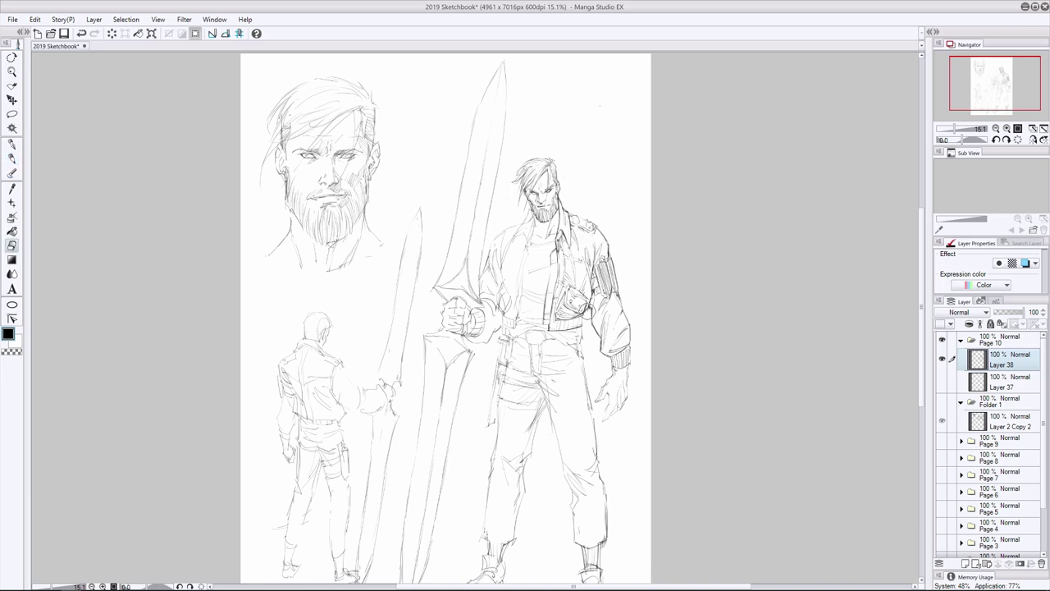
# - Darken the shirt's neckline and folds and refine the jacket's collar, front edges and ribbed waistband
pyautogui.moveTo(533, 219)
pyautogui.mouseDown()
pyautogui.moveTo(555, 244)
pyautogui.moveTo(544, 321)
pyautogui.mouseUp()
pyautogui.moveTo(545, 279); pyautogui.dragTo(547, 331)
pyautogui.moveTo(564, 290); pyautogui.dragTo(562, 305)
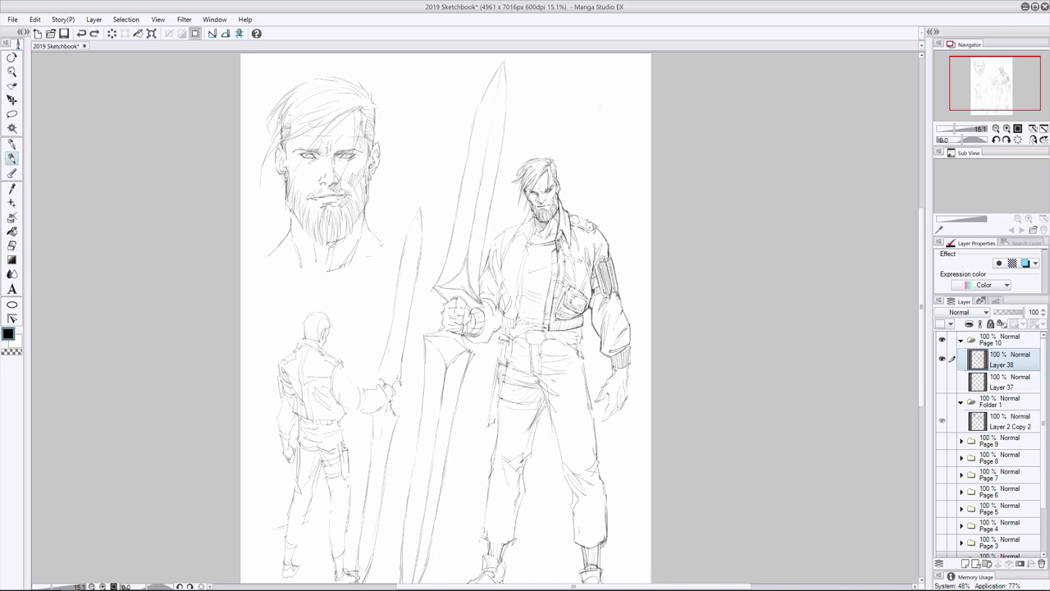
pyautogui.moveTo(568, 261)
pyautogui.mouseDown()
pyautogui.moveTo(553, 320)
pyautogui.moveTo(563, 330)
pyautogui.moveTo(584, 316)
pyautogui.mouseUp()
pyautogui.moveTo(568, 220); pyautogui.dragTo(569, 241)
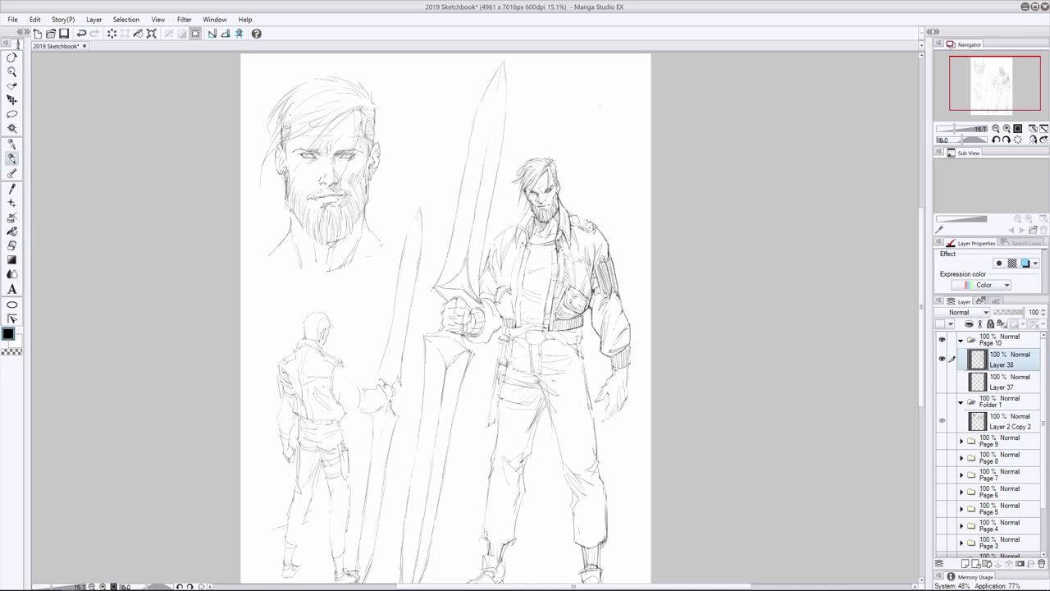
# - Redraw the sword arm's jacket sleeve from the shoulder down to the elbow, alongside the upper blade
pyautogui.click(11, 245)
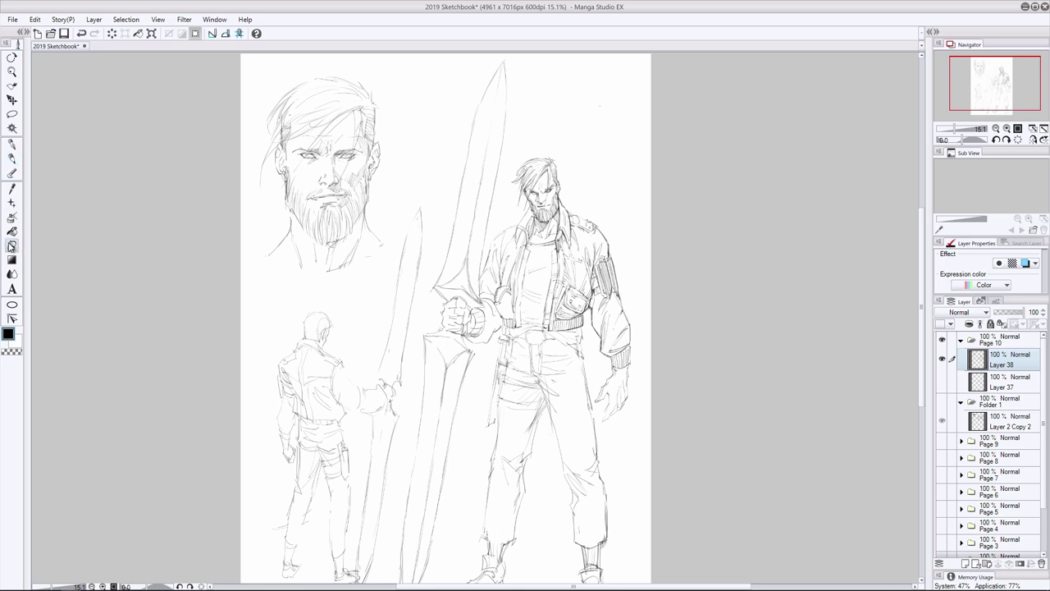
pyautogui.press('p')
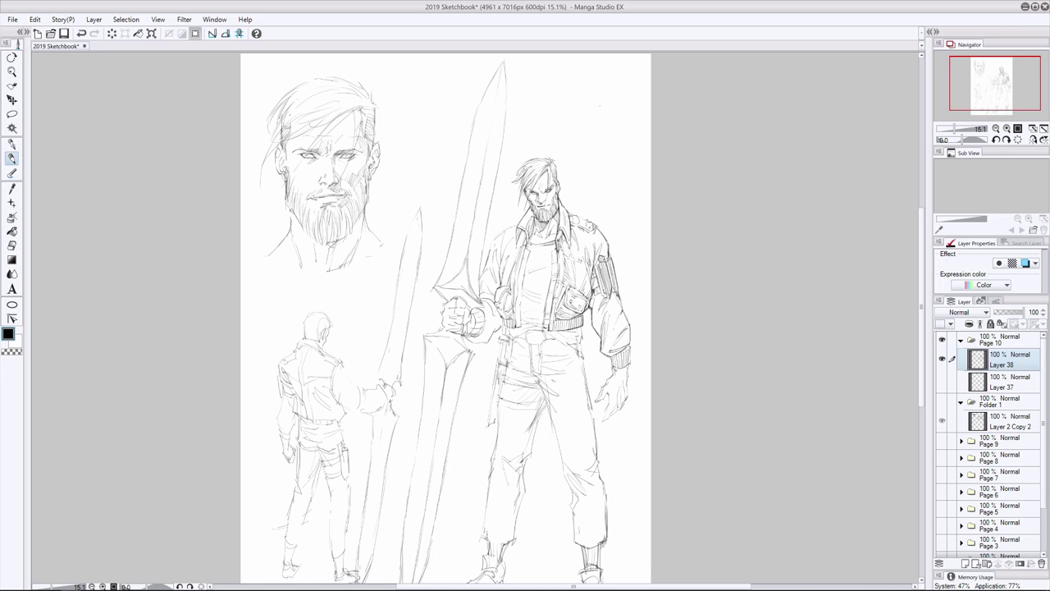
pyautogui.moveTo(496, 304); pyautogui.dragTo(504, 317)
pyautogui.moveTo(495, 215)
pyautogui.mouseDown()
pyautogui.moveTo(522, 236)
pyautogui.moveTo(495, 255)
pyautogui.moveTo(510, 239)
pyautogui.moveTo(484, 296)
pyautogui.moveTo(489, 317)
pyautogui.mouseUp()
pyautogui.press('e')
pyautogui.press('p')
pyautogui.moveTo(499, 258); pyautogui.dragTo(481, 309)
pyautogui.moveTo(479, 185); pyautogui.dragTo(478, 198)
pyautogui.moveTo(481, 285); pyautogui.dragTo(479, 300)
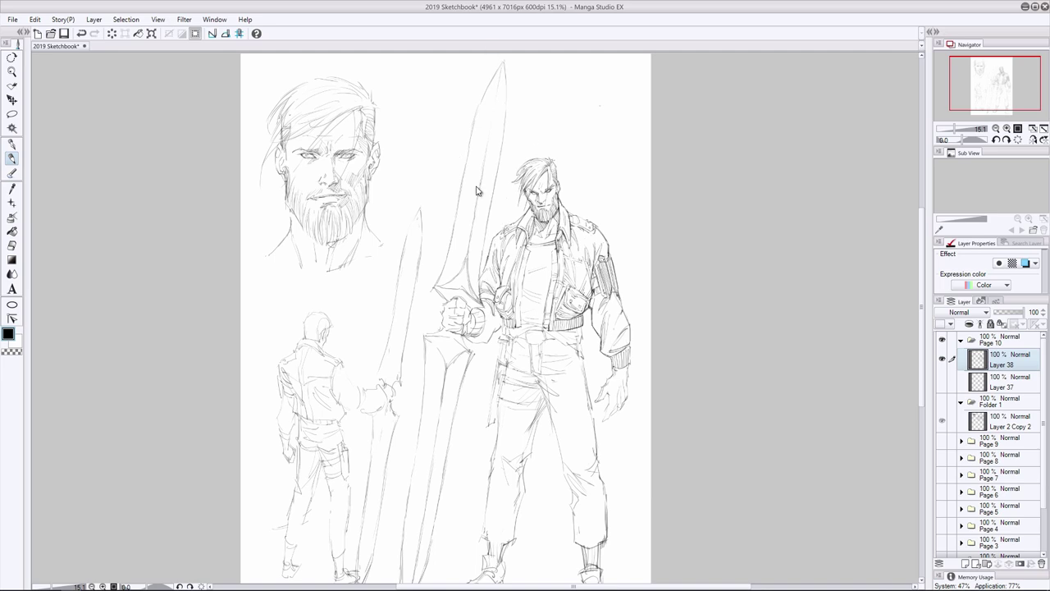
# - Undo the last stroke, touch up the sword arm's shoulder and erase stray lines on the upper blade near the guard
pyautogui.hotkey('ctrl', 'z')
pyautogui.moveTo(486, 226)
pyautogui.mouseDown()
pyautogui.moveTo(482, 266)
pyautogui.moveTo(489, 237)
pyautogui.mouseUp()
pyautogui.press('e')
pyautogui.moveTo(475, 280); pyautogui.dragTo(473, 300)
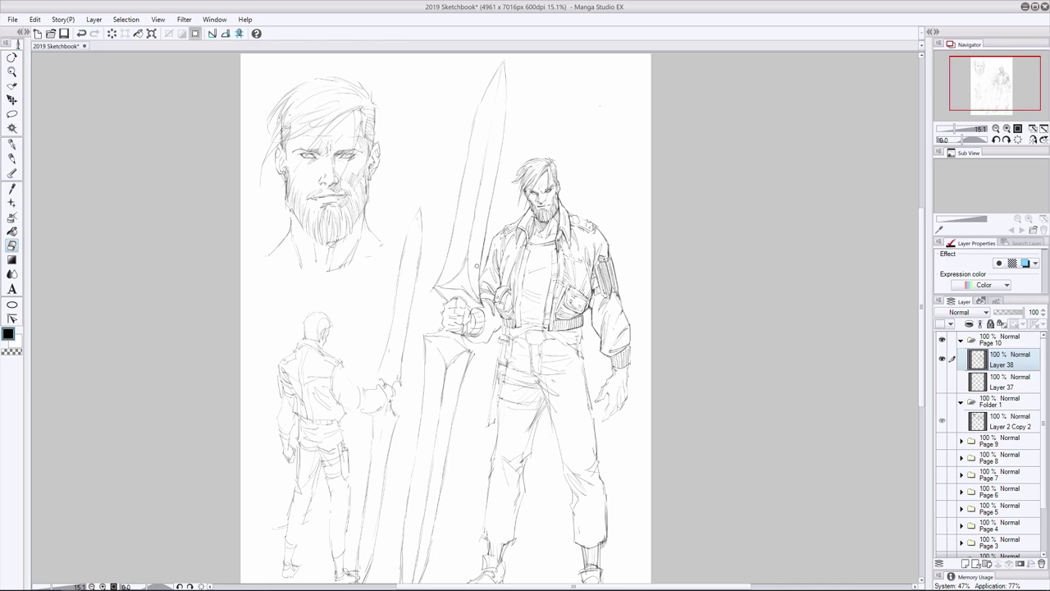
pyautogui.moveTo(466, 251); pyautogui.dragTo(464, 264)
# - Darken the open jacket's front edge and waistband and add folds across the shirt's torso
pyautogui.press('p')
pyautogui.moveTo(526, 256); pyautogui.dragTo(521, 303)
pyautogui.moveTo(520, 305)
pyautogui.mouseDown()
pyautogui.moveTo(520, 327)
pyautogui.moveTo(563, 343)
pyautogui.moveTo(523, 331)
pyautogui.mouseUp()
pyautogui.moveTo(523, 330); pyautogui.dragTo(503, 338)
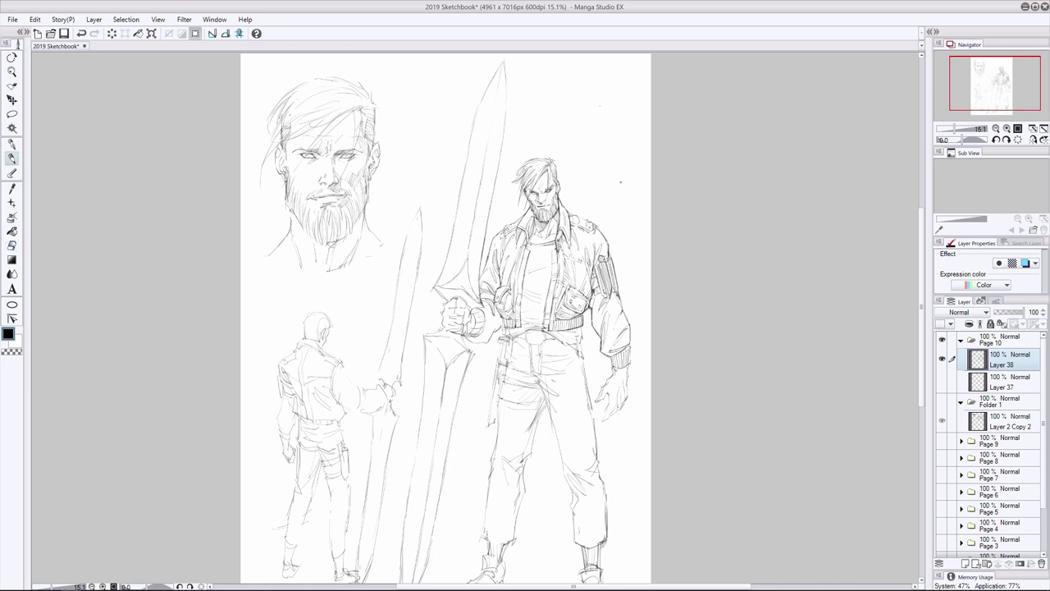
pyautogui.press('e')
pyautogui.press('p')
pyautogui.press('e')
pyautogui.press('p')
pyautogui.moveTo(560, 339); pyautogui.dragTo(576, 345)
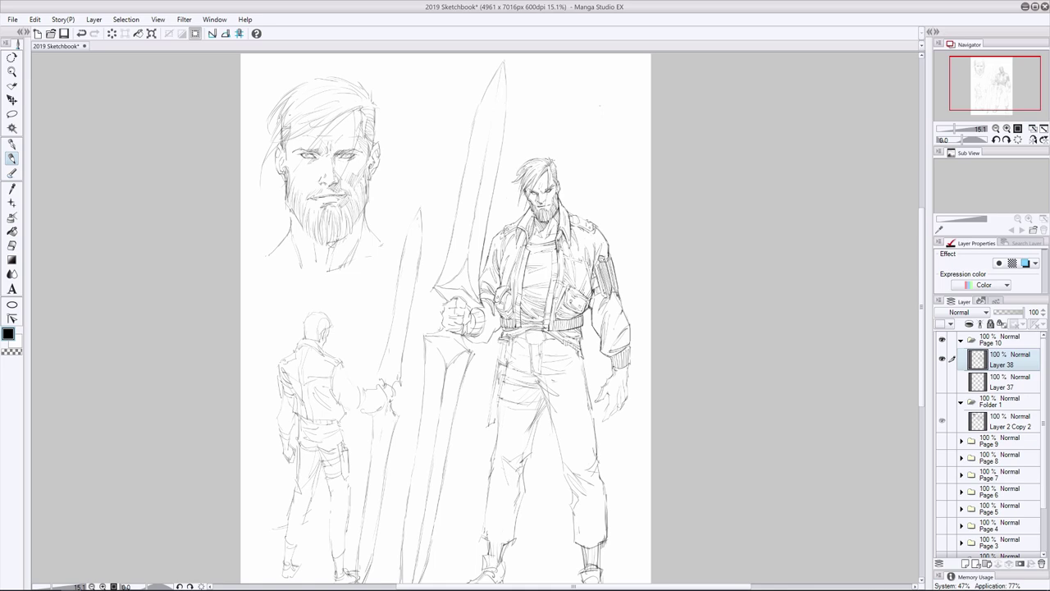
# - Draw the knife handle hanging at the sword-side hip and clean up the adjoining belt line
pyautogui.moveTo(503, 340); pyautogui.dragTo(502, 359)
pyautogui.press('e')
pyautogui.press('p')
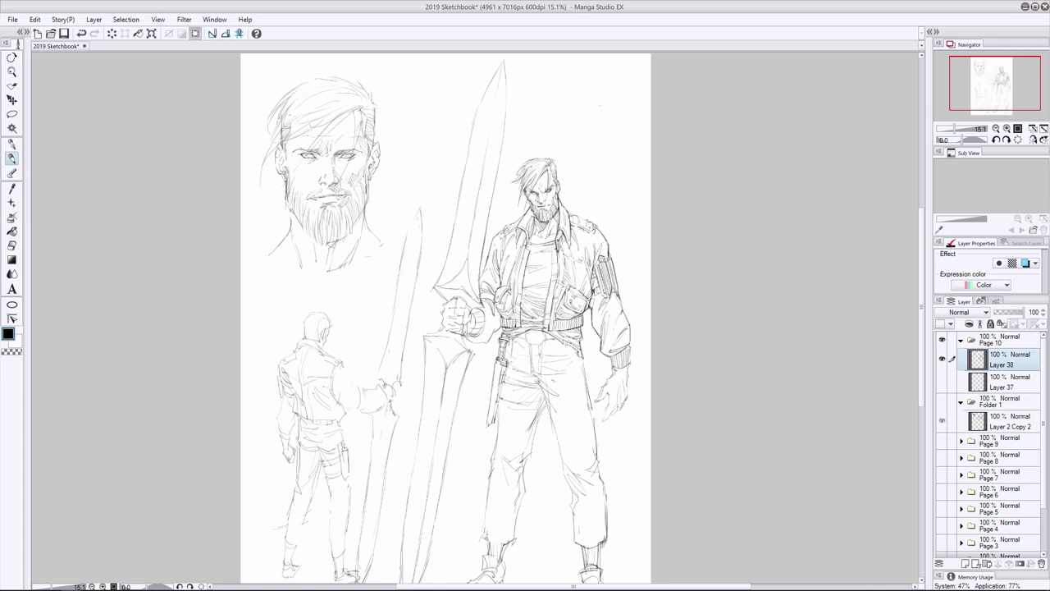
pyautogui.press('e')
pyautogui.moveTo(501, 331); pyautogui.dragTo(525, 328)
# - Redraw the belt with an ornate oval buckle and erase rough lines on the sword-side upper thigh
pyautogui.press('p')
pyautogui.press('e')
pyautogui.moveTo(542, 342)
pyautogui.mouseDown()
pyautogui.moveTo(530, 380)
pyautogui.moveTo(570, 346)
pyautogui.moveTo(511, 358)
pyautogui.moveTo(507, 375)
pyautogui.mouseUp()
pyautogui.press('p')
pyautogui.hotkey('ctrl', 'z')
pyautogui.press('e')
pyautogui.press('p')
pyautogui.press('e')
pyautogui.press('p')
# - Redraw the sword-side hip and the two straps wrapped around that thigh
pyautogui.moveTo(515, 340); pyautogui.dragTo(502, 391)
pyautogui.moveTo(545, 397); pyautogui.dragTo(498, 410)
pyautogui.moveTo(538, 376)
pyautogui.mouseDown()
pyautogui.moveTo(511, 384)
pyautogui.moveTo(522, 380)
pyautogui.moveTo(505, 372)
pyautogui.mouseUp()
pyautogui.moveTo(526, 332)
pyautogui.mouseDown()
pyautogui.moveTo(505, 354)
pyautogui.moveTo(514, 368)
pyautogui.moveTo(502, 363)
pyautogui.mouseUp()
pyautogui.hotkey('ctrl', 'z')
pyautogui.moveTo(521, 346); pyautogui.dragTo(505, 353)
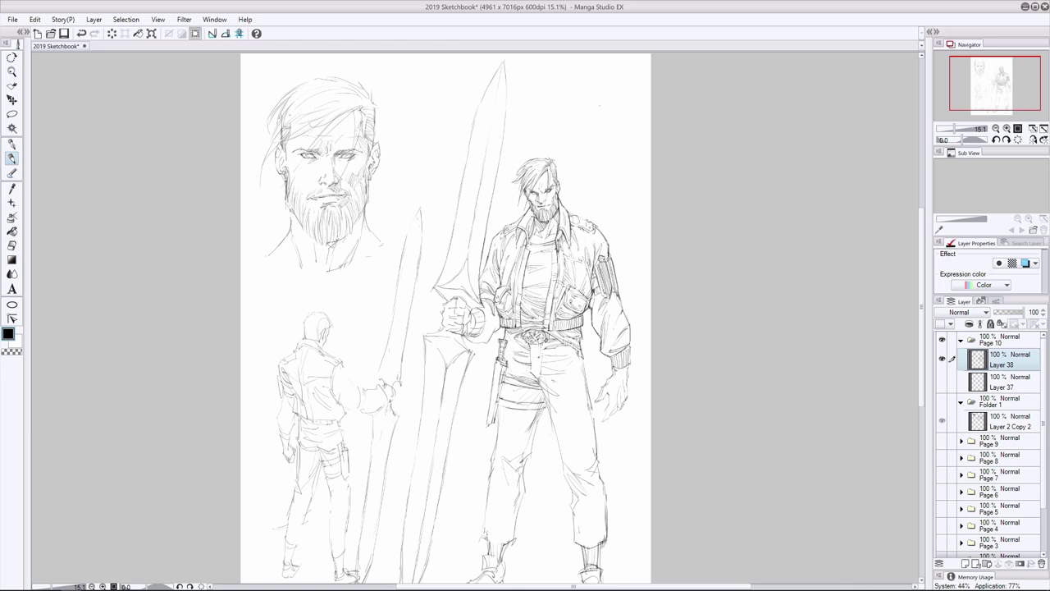
# - Draw the hanging belt end and add trouser folds across the hips and sword-side upper thigh
pyautogui.press('e')
pyautogui.press('p')
pyautogui.moveTo(539, 358); pyautogui.dragTo(532, 376)
pyautogui.moveTo(578, 346); pyautogui.dragTo(560, 356)
pyautogui.moveTo(579, 351); pyautogui.dragTo(561, 358)
pyautogui.hotkey('ctrl', 'z')
pyautogui.hotkey('ctrl', 'z')
pyautogui.moveTo(505, 334)
pyautogui.mouseDown()
pyautogui.moveTo(519, 348)
pyautogui.moveTo(515, 374)
pyautogui.mouseUp()
pyautogui.moveTo(531, 371); pyautogui.dragTo(506, 378)
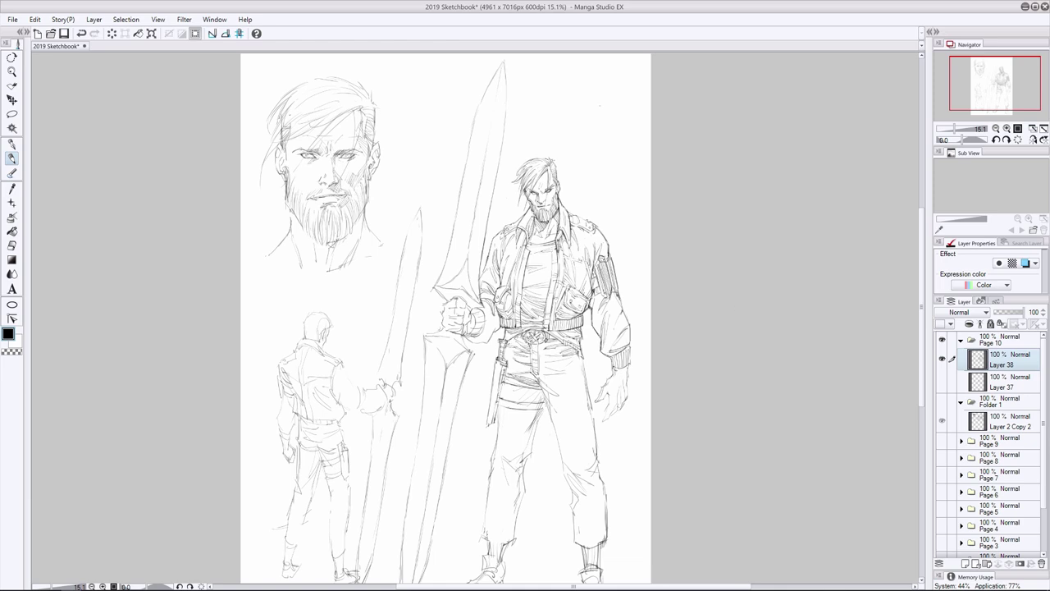
# - Erase rough lines at the crotch and redraw the inner contour of the leg away from the sword
pyautogui.scroll(-2, 445, 320)
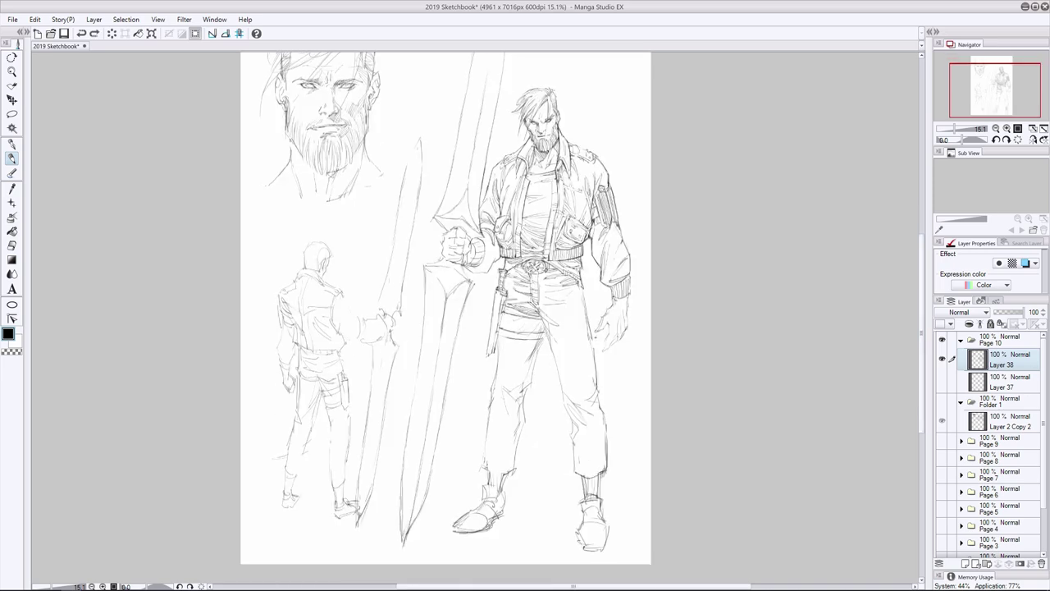
pyautogui.press('e')
pyautogui.press('p')
pyautogui.press('e')
pyautogui.moveTo(549, 343)
pyautogui.mouseDown()
pyautogui.moveTo(545, 325)
pyautogui.moveTo(558, 357)
pyautogui.mouseUp()
pyautogui.press('p')
pyautogui.moveTo(543, 321)
pyautogui.mouseDown()
pyautogui.moveTo(563, 358)
pyautogui.moveTo(559, 389)
pyautogui.moveTo(584, 476)
pyautogui.mouseUp()
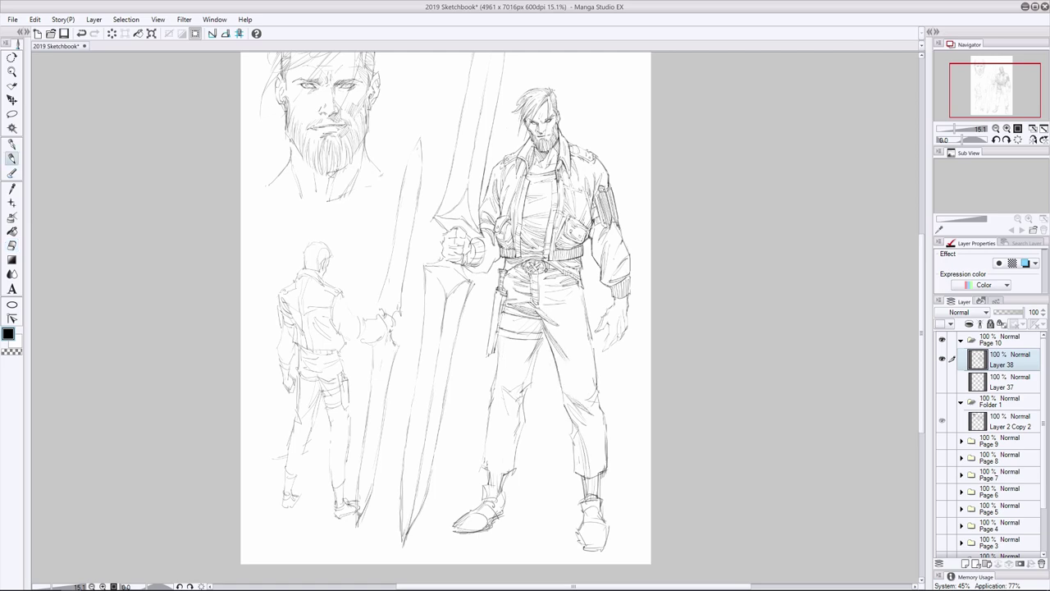
# - Clean up the outer thigh of the leg away from the sword and add folds radiating from the crotch
pyautogui.press('e')
pyautogui.moveTo(588, 330); pyautogui.dragTo(588, 348)
pyautogui.press('p')
pyautogui.moveTo(588, 295)
pyautogui.mouseDown()
pyautogui.moveTo(588, 339)
pyautogui.moveTo(550, 364)
pyautogui.mouseUp()
pyautogui.hotkey('ctrl', 'z')
pyautogui.press('e')
pyautogui.press('p')
pyautogui.moveTo(558, 318); pyautogui.dragTo(540, 349)
pyautogui.moveTo(551, 324); pyautogui.dragTo(544, 337)
pyautogui.hotkey('ctrl', 'z')
# - Draw creases down the inner shin to the hem on the leg away from the sword and a fold beside the belt end
pyautogui.moveTo(585, 407); pyautogui.dragTo(569, 427)
pyautogui.moveTo(584, 409); pyautogui.dragTo(571, 448)
pyautogui.moveTo(574, 436); pyautogui.dragTo(571, 474)
pyautogui.hotkey('ctrl', 'z')
pyautogui.moveTo(573, 417); pyautogui.dragTo(575, 474)
pyautogui.moveTo(582, 438); pyautogui.dragTo(571, 476)
pyautogui.moveTo(562, 287); pyautogui.dragTo(540, 294)
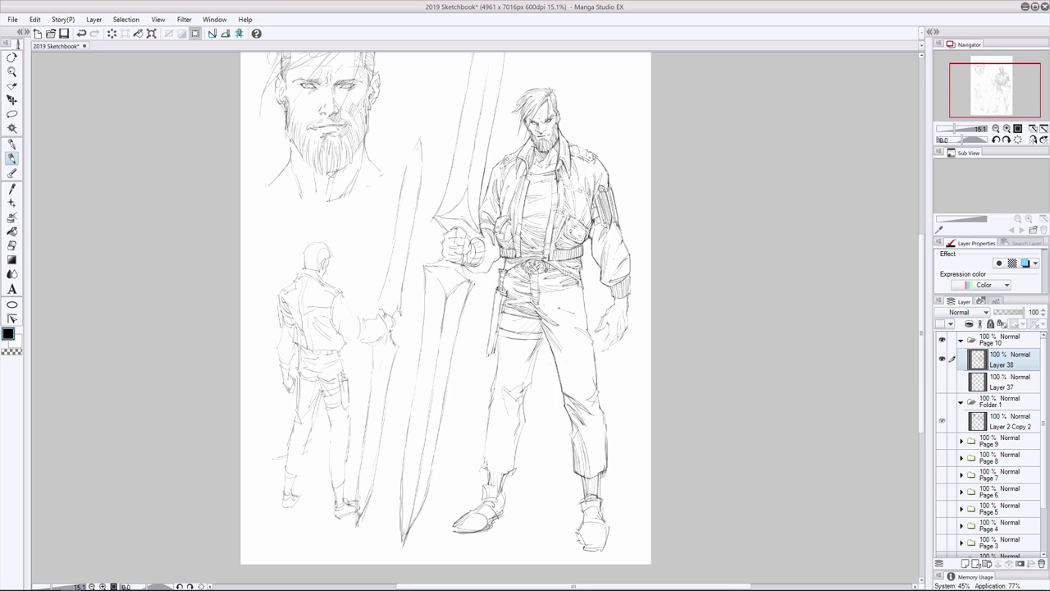
# - Add folds behind the knee and redraw the outer shin down to the hem on the leg away from the sword
pyautogui.moveTo(581, 357); pyautogui.dragTo(561, 399)
pyautogui.hotkey('ctrl', 'z')
pyautogui.moveTo(579, 361)
pyautogui.mouseDown()
pyautogui.moveTo(563, 399)
pyautogui.moveTo(556, 392)
pyautogui.moveTo(578, 392)
pyautogui.moveTo(610, 479)
pyautogui.mouseUp()
pyautogui.press('e')
pyautogui.press('p')
pyautogui.moveTo(606, 423); pyautogui.dragTo(604, 472)
pyautogui.moveTo(601, 399); pyautogui.dragTo(594, 410)
pyautogui.hotkey('ctrl', 'z')
pyautogui.moveTo(568, 265); pyautogui.dragTo(560, 278)
# - Refine the outer calf contour from the knee to the hem on the leg away from the sword
pyautogui.press('e')
pyautogui.press('p')
pyautogui.moveTo(604, 375)
pyautogui.mouseDown()
pyautogui.moveTo(578, 405)
pyautogui.moveTo(595, 394)
pyautogui.moveTo(602, 435)
pyautogui.mouseUp()
pyautogui.hotkey('ctrl', 'z')
pyautogui.press('e')
pyautogui.press('p')
pyautogui.moveTo(600, 396); pyautogui.dragTo(602, 419)
pyautogui.moveTo(605, 424); pyautogui.dragTo(608, 466)
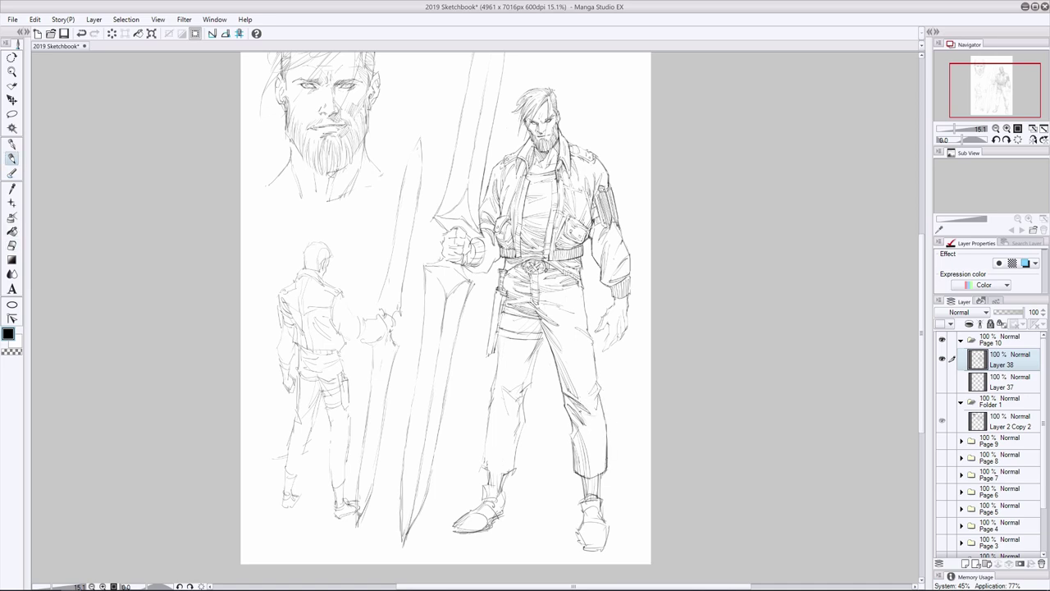
# - Clean up the thigh and outer calf lines and add hem creases on the leg away from the sword
pyautogui.moveTo(569, 336); pyautogui.dragTo(592, 345)
pyautogui.hotkey('ctrl', 'z')
pyautogui.moveTo(594, 399); pyautogui.dragTo(597, 407)
pyautogui.moveTo(587, 291); pyautogui.dragTo(595, 374)
pyautogui.hotkey('ctrl', 'z')
pyautogui.press('e')
pyautogui.moveTo(580, 321); pyautogui.dragTo(591, 333)
pyautogui.moveTo(605, 425); pyautogui.dragTo(608, 469)
pyautogui.moveTo(589, 345)
pyautogui.mouseDown()
pyautogui.moveTo(595, 372)
pyautogui.moveTo(584, 375)
pyautogui.mouseUp()
pyautogui.press('p')
pyautogui.moveTo(574, 445); pyautogui.dragTo(579, 472)
# - Redraw the sword-side inner thigh with folds and shade the lower thigh strap with short hatching
pyautogui.moveTo(536, 304)
pyautogui.mouseDown()
pyautogui.moveTo(569, 313)
pyautogui.moveTo(540, 351)
pyautogui.mouseUp()
pyautogui.moveTo(535, 351); pyautogui.dragTo(505, 383)
pyautogui.moveTo(539, 323); pyautogui.dragTo(507, 330)
pyautogui.press('e')
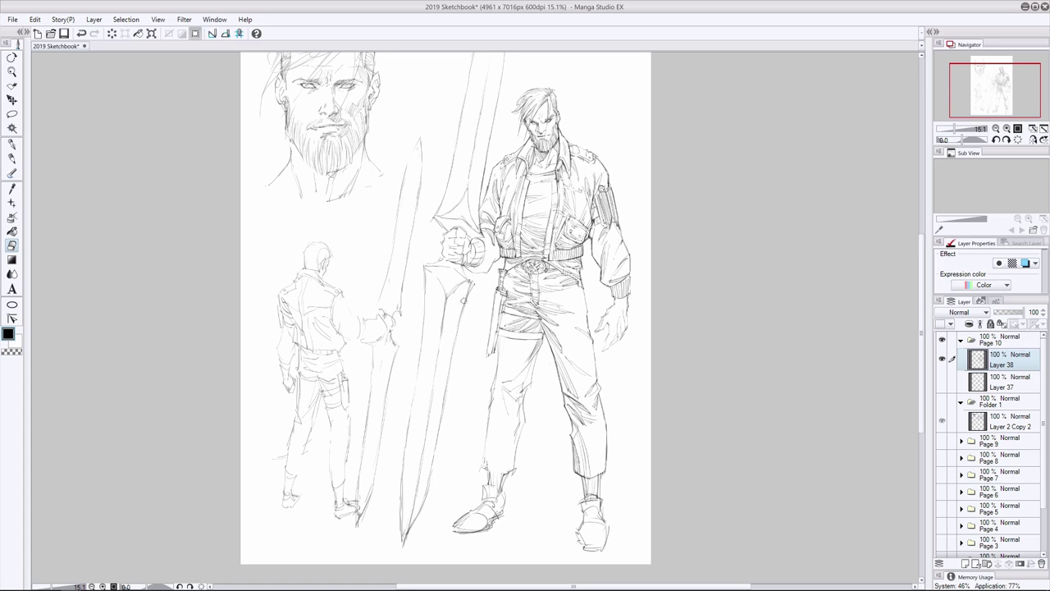
pyautogui.press('p')
pyautogui.moveTo(500, 331); pyautogui.dragTo(543, 334)
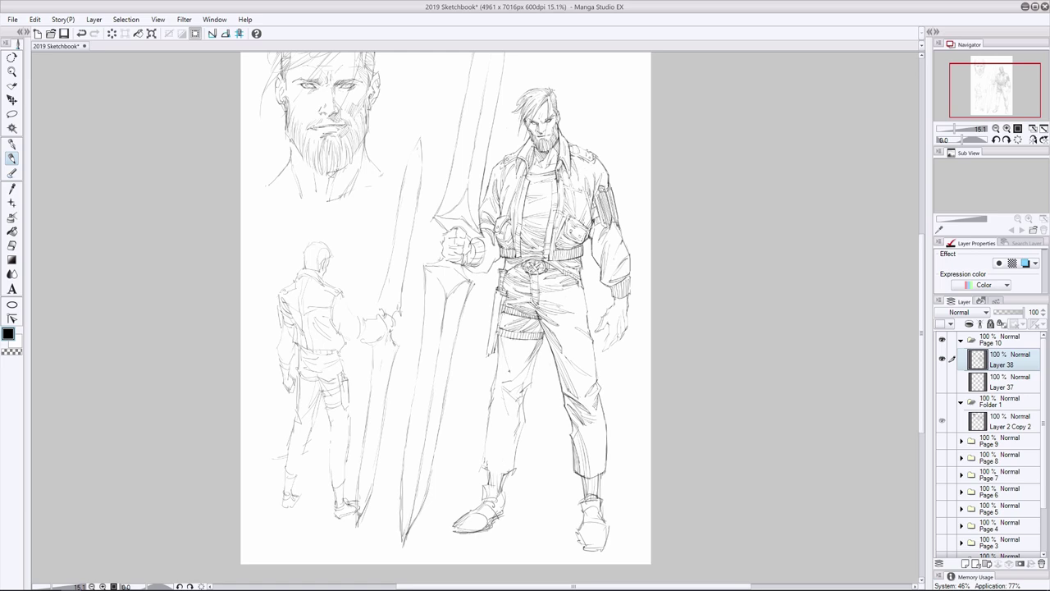
# - Redraw the sword-side trouser leg below the thigh strap and clean up its hem
pyautogui.press('e')
pyautogui.press('p')
pyautogui.moveTo(498, 338); pyautogui.dragTo(516, 348)
pyautogui.press('e')
pyautogui.moveTo(484, 465); pyautogui.dragTo(517, 469)
pyautogui.press('p')
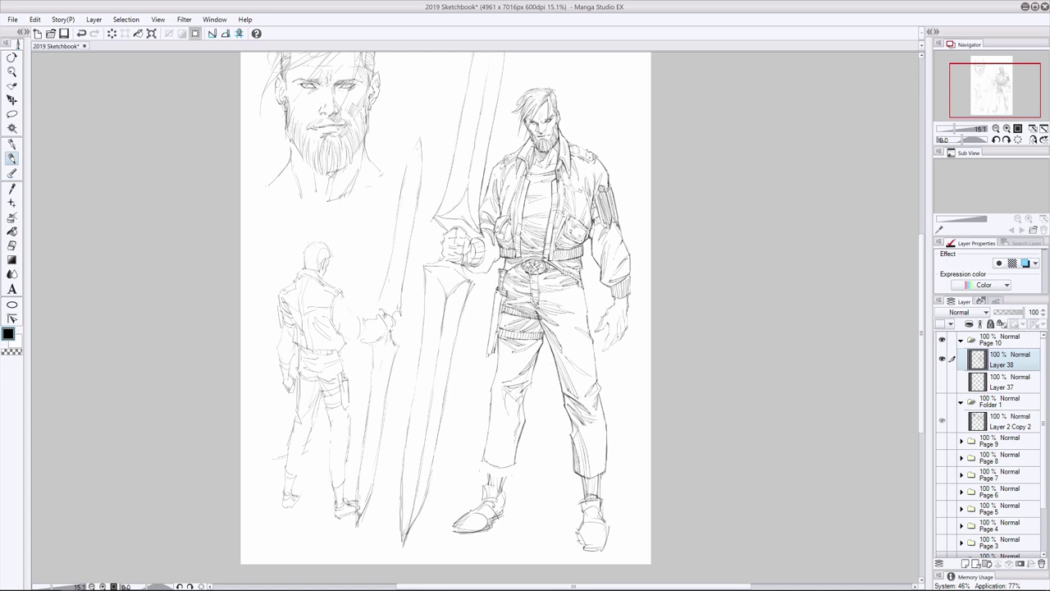
# - Rework the sword-side knee folds and darken the outer shin line down to the hem
pyautogui.press('e')
pyautogui.moveTo(506, 392)
pyautogui.mouseDown()
pyautogui.moveTo(491, 392)
pyautogui.moveTo(488, 463)
pyautogui.mouseUp()
pyautogui.hotkey('ctrl', 'z')
pyautogui.moveTo(493, 370)
pyautogui.mouseDown()
pyautogui.moveTo(507, 455)
pyautogui.moveTo(510, 360)
pyautogui.moveTo(522, 405)
pyautogui.moveTo(516, 397)
pyautogui.mouseUp()
pyautogui.press('e')
pyautogui.press('p')
pyautogui.hotkey('ctrl', 'z')
pyautogui.moveTo(517, 372)
pyautogui.mouseDown()
pyautogui.moveTo(518, 393)
pyautogui.moveTo(496, 414)
pyautogui.moveTo(492, 461)
pyautogui.mouseUp()
pyautogui.hotkey('ctrl', 'z')
pyautogui.hotkey('ctrl', 'z')
pyautogui.moveTo(493, 407); pyautogui.dragTo(493, 443)
pyautogui.moveTo(487, 430); pyautogui.dragTo(487, 468)
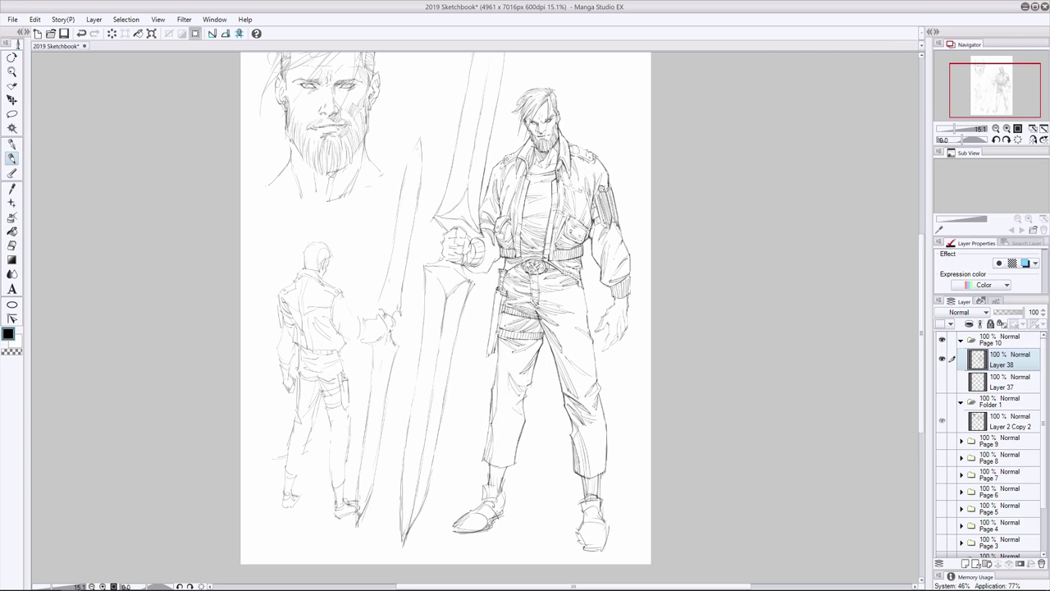
# - Add long creases along the sword-side shin and redraw the trouser hem
pyautogui.moveTo(495, 371); pyautogui.dragTo(493, 420)
pyautogui.moveTo(497, 351); pyautogui.dragTo(494, 446)
pyautogui.hotkey('ctrl', 'z')
pyautogui.hotkey('ctrl', 'z')
pyautogui.moveTo(492, 407); pyautogui.dragTo(489, 466)
pyautogui.moveTo(488, 430); pyautogui.dragTo(483, 459)
pyautogui.moveTo(482, 461); pyautogui.dragTo(506, 466)
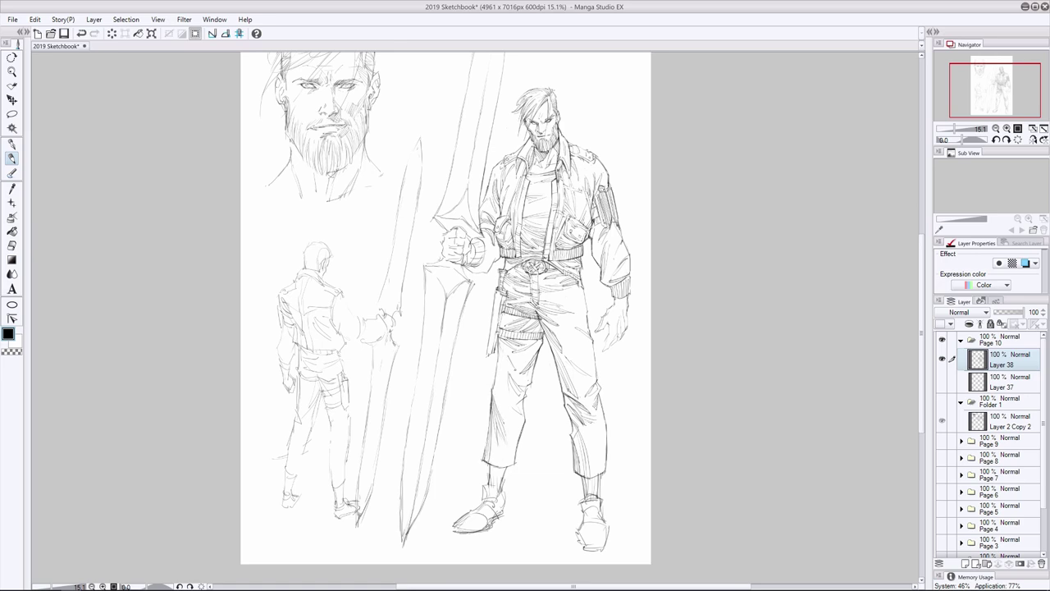
# - Add folds below the thigh strap and around the sword-side knee, plus creases on both upper thighs
pyautogui.moveTo(515, 346); pyautogui.dragTo(496, 373)
pyautogui.moveTo(509, 395)
pyautogui.mouseDown()
pyautogui.moveTo(521, 403)
pyautogui.moveTo(496, 388)
pyautogui.mouseUp()
pyautogui.press('e')
pyautogui.press('p')
pyautogui.moveTo(498, 341)
pyautogui.mouseDown()
pyautogui.moveTo(496, 376)
pyautogui.moveTo(496, 354)
pyautogui.mouseUp()
pyautogui.press('e')
pyautogui.press('p')
pyautogui.moveTo(497, 346)
pyautogui.mouseDown()
pyautogui.moveTo(497, 385)
pyautogui.moveTo(495, 374)
pyautogui.moveTo(523, 387)
pyautogui.moveTo(501, 356)
pyautogui.mouseUp()
pyautogui.moveTo(511, 315); pyautogui.dragTo(503, 323)
pyautogui.moveTo(571, 321); pyautogui.dragTo(543, 339)
pyautogui.moveTo(516, 405); pyautogui.dragTo(507, 447)
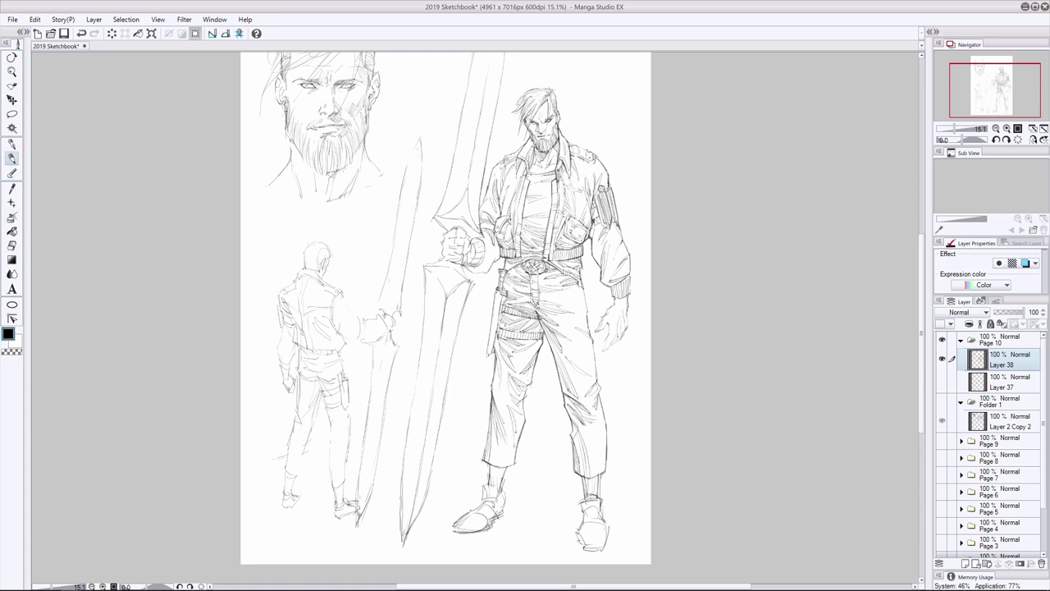
# - Erase and redraw the knife sheath along the sword-side thigh with darker edges
pyautogui.press('e')
pyautogui.moveTo(495, 301); pyautogui.dragTo(491, 356)
pyautogui.press('p')
pyautogui.moveTo(497, 287); pyautogui.dragTo(489, 347)
pyautogui.press('e')
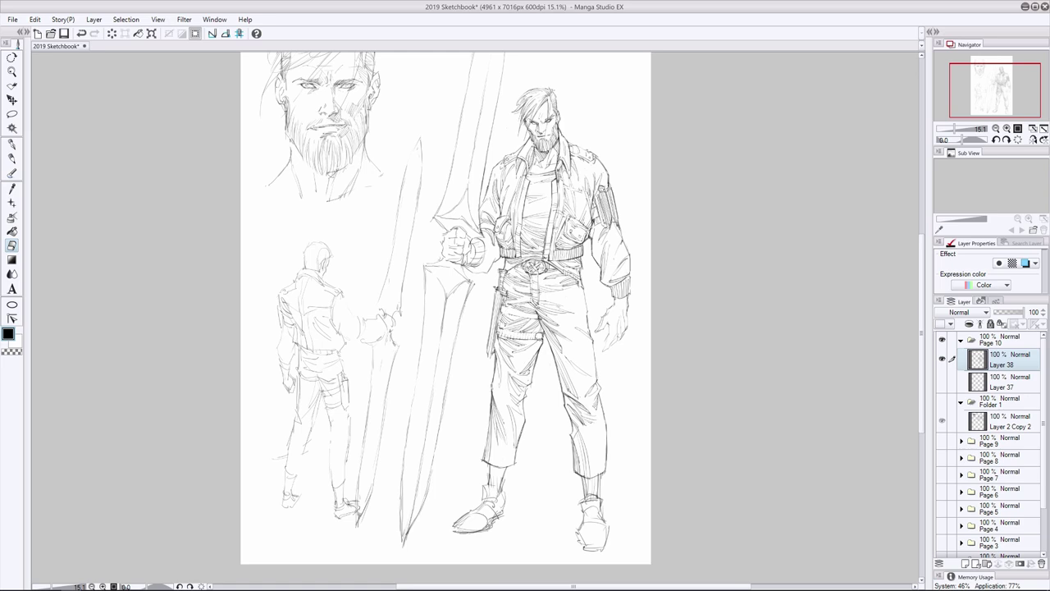
# - Redraw and shade the two thigh straps and deepen the folds below the belt
pyautogui.press('p')
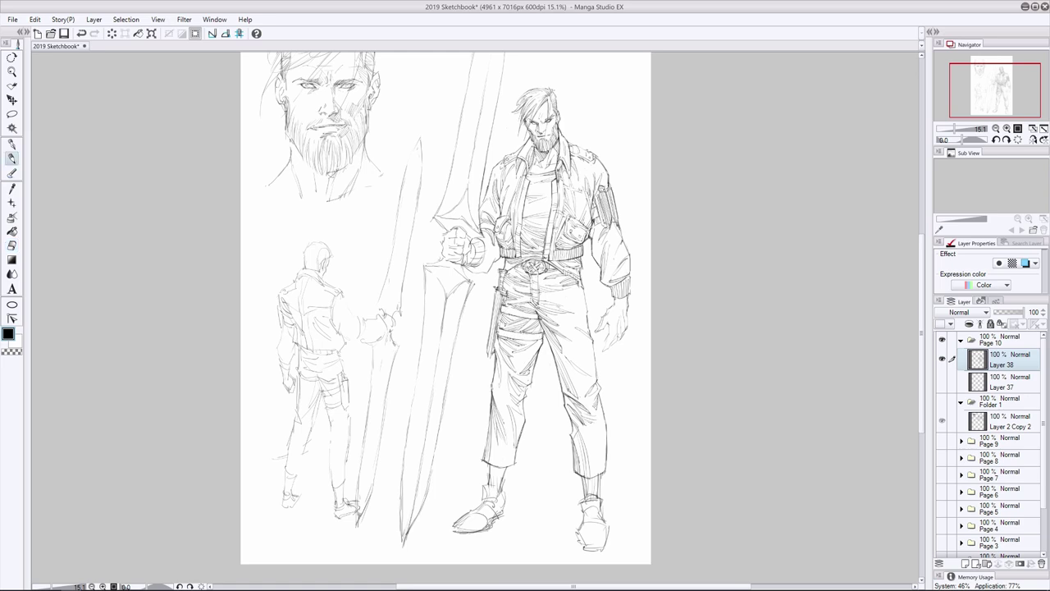
pyautogui.moveTo(504, 305)
pyautogui.mouseDown()
pyautogui.moveTo(534, 314)
pyautogui.moveTo(522, 339)
pyautogui.mouseUp()
pyautogui.moveTo(514, 266); pyautogui.dragTo(526, 275)
# - Refine the fingers and outline of the standing man's free hand below the jacket cuff
pyautogui.scroll(-2, 446, 307)
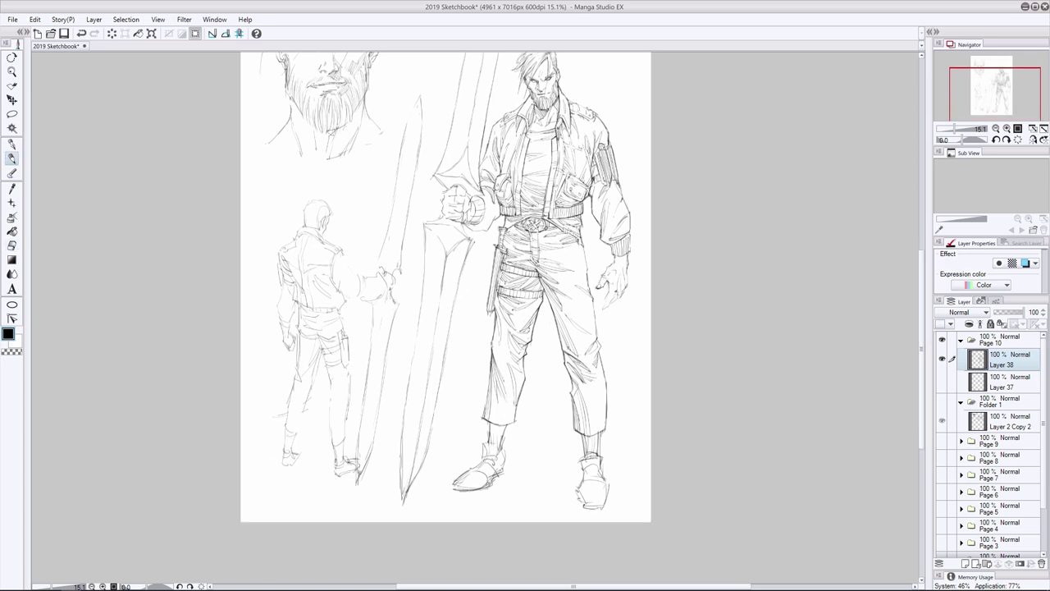
pyautogui.moveTo(624, 290); pyautogui.dragTo(621, 267)
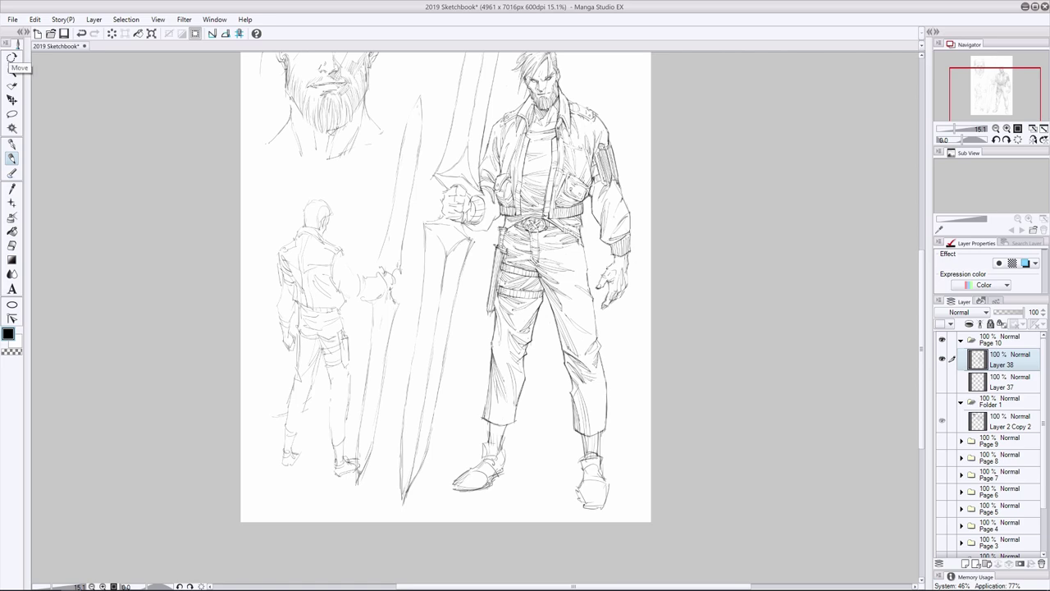
pyautogui.moveTo(615, 257)
pyautogui.mouseDown()
pyautogui.moveTo(599, 287)
pyautogui.moveTo(606, 306)
pyautogui.moveTo(600, 286)
pyautogui.mouseUp()
pyautogui.press('e')
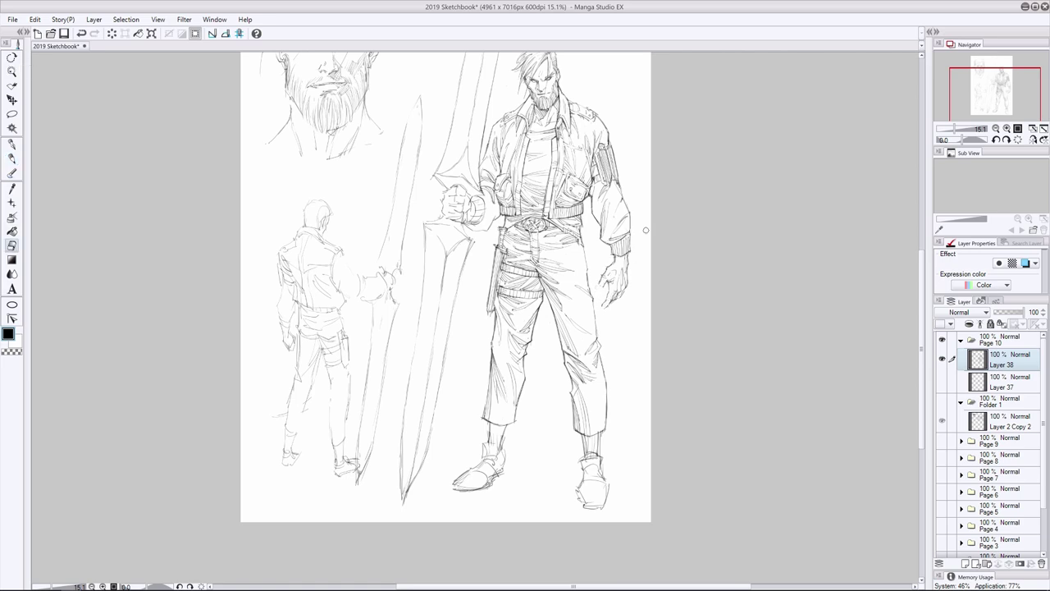
# - Draw stitched hem lines across both trouser cuffs and erase the rough lines at the sword-side ankle
pyautogui.press('p')
pyautogui.moveTo(578, 426); pyautogui.dragTo(605, 422)
pyautogui.moveTo(486, 418); pyautogui.dragTo(514, 414)
pyautogui.hotkey('ctrl', 'z')
pyautogui.moveTo(574, 427); pyautogui.dragTo(593, 423)
pyautogui.press('e')
pyautogui.moveTo(489, 439); pyautogui.dragTo(504, 441)
pyautogui.press('p')
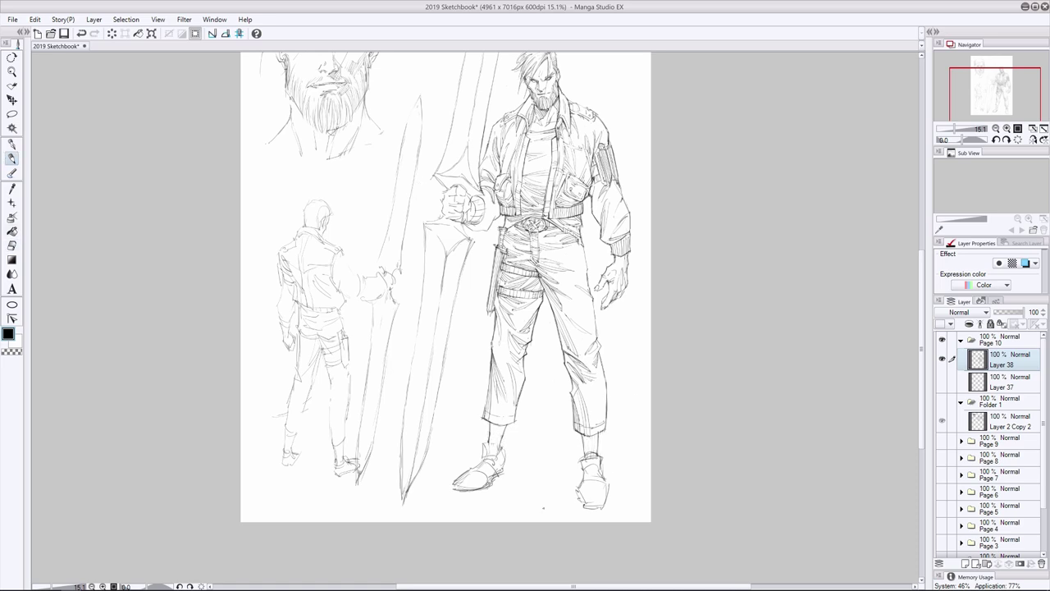
# - Erase the rough shoe on the free-hand side and redraw it with a tongue, laces and rounded toe
pyautogui.press('e')
pyautogui.moveTo(577, 491)
pyautogui.mouseDown()
pyautogui.moveTo(598, 509)
pyautogui.moveTo(589, 458)
pyautogui.moveTo(589, 472)
pyautogui.mouseUp()
pyautogui.press('p')
pyautogui.moveTo(594, 463); pyautogui.dragTo(600, 472)
pyautogui.moveTo(594, 469)
pyautogui.mouseDown()
pyautogui.moveTo(607, 484)
pyautogui.moveTo(580, 487)
pyautogui.mouseUp()
pyautogui.moveTo(583, 474)
pyautogui.mouseDown()
pyautogui.moveTo(578, 488)
pyautogui.moveTo(596, 474)
pyautogui.mouseUp()
pyautogui.moveTo(588, 470); pyautogui.dragTo(589, 503)
pyautogui.moveTo(578, 486); pyautogui.dragTo(589, 503)
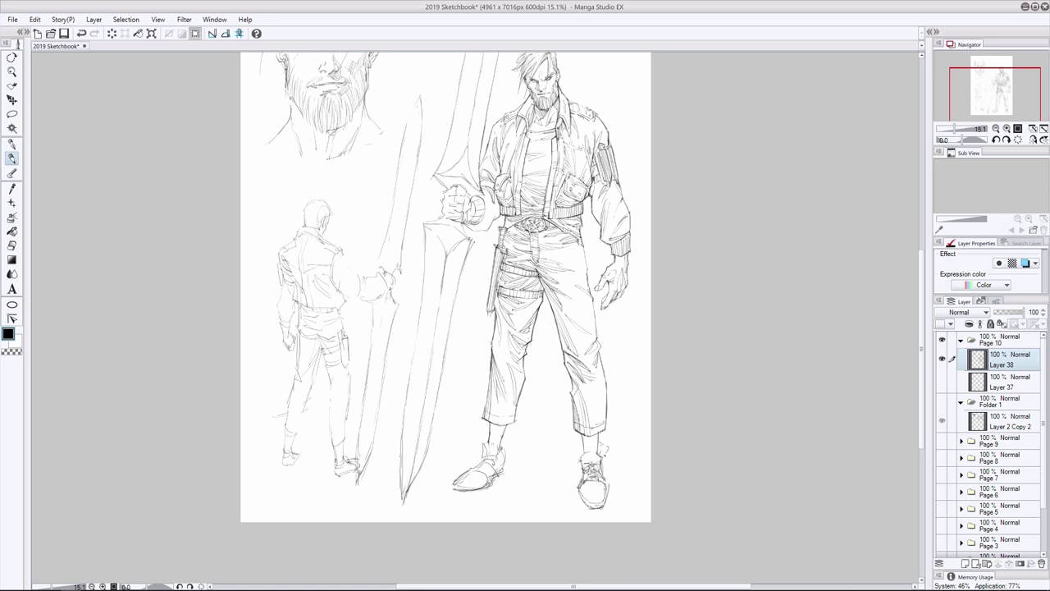
# - Add a flared ankle collar, darker boot contours and ribbed sock lines to the free-hand-side foot
pyautogui.moveTo(579, 448)
pyautogui.mouseDown()
pyautogui.moveTo(601, 458)
pyautogui.moveTo(577, 470)
pyautogui.mouseUp()
pyautogui.press('e')
pyautogui.press('p')
pyautogui.moveTo(609, 442)
pyautogui.mouseDown()
pyautogui.moveTo(588, 505)
pyautogui.moveTo(605, 507)
pyautogui.moveTo(604, 492)
pyautogui.moveTo(605, 503)
pyautogui.moveTo(585, 504)
pyautogui.mouseUp()
pyautogui.press('e')
pyautogui.press('p')
pyautogui.press('e')
pyautogui.press('p')
pyautogui.moveTo(584, 434); pyautogui.dragTo(594, 448)
pyautogui.moveTo(592, 434); pyautogui.dragTo(596, 450)
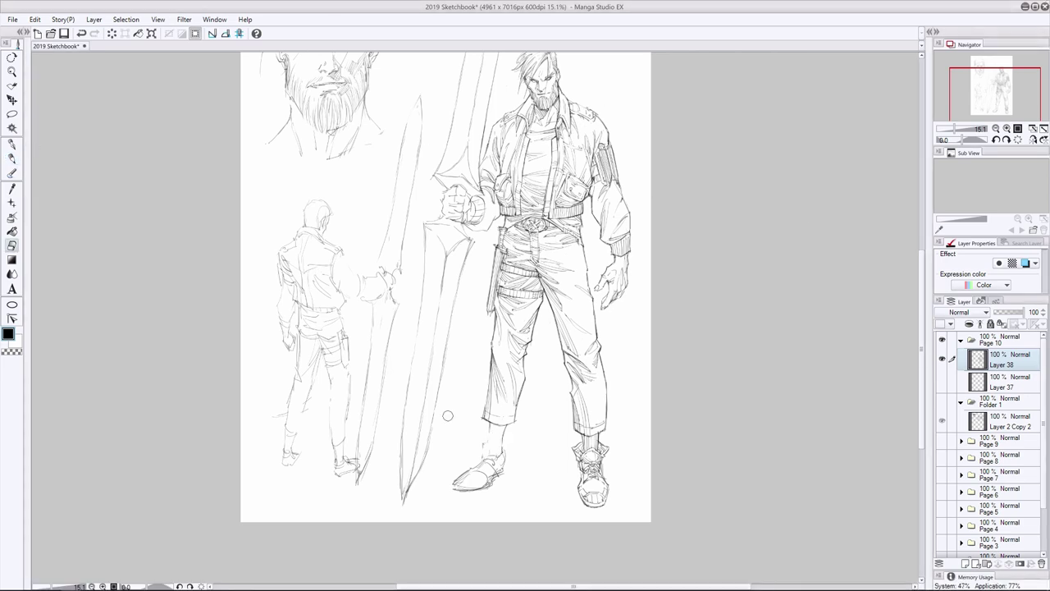
# - Erase the sword-side ankle lines and draw a flared boot collar in their place
pyautogui.moveTo(493, 453)
pyautogui.mouseDown()
pyautogui.moveTo(482, 476)
pyautogui.moveTo(509, 433)
pyautogui.moveTo(501, 458)
pyautogui.mouseUp()
pyautogui.hotkey('ctrl', 'z')
pyautogui.moveTo(510, 434); pyautogui.dragTo(497, 448)
pyautogui.click(11, 246)
pyautogui.press('p')
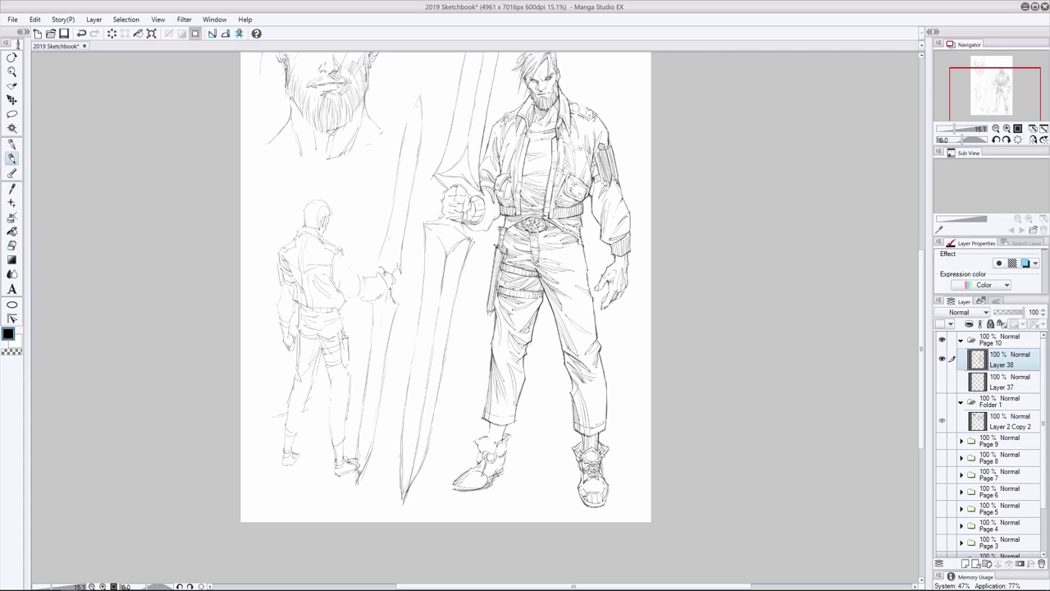
# - Redraw the sword-side boot with a tongue, laces, toe cap and a sharper collar
pyautogui.press('e')
pyautogui.moveTo(476, 436)
pyautogui.mouseDown()
pyautogui.moveTo(487, 451)
pyautogui.moveTo(466, 485)
pyautogui.moveTo(494, 475)
pyautogui.moveTo(481, 486)
pyautogui.mouseUp()
pyautogui.press('p')
pyautogui.press('e')
pyautogui.press('p')
pyautogui.press('e')
pyautogui.press('p')
pyautogui.moveTo(484, 484)
pyautogui.mouseDown()
pyautogui.moveTo(452, 489)
pyautogui.moveTo(471, 487)
pyautogui.moveTo(497, 461)
pyautogui.moveTo(454, 487)
pyautogui.mouseUp()
pyautogui.hotkey('ctrl', 'z')
pyautogui.press('e')
pyautogui.press('p')
pyautogui.moveTo(510, 438); pyautogui.dragTo(500, 451)
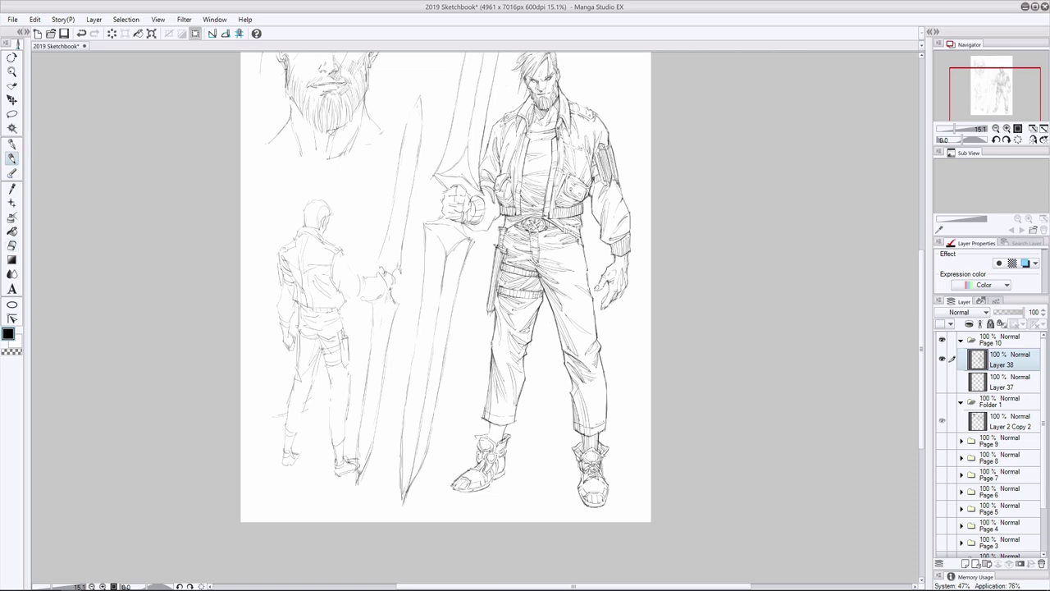
# - Define the sword-side boot's sole and toe outline and add ribbed sock lines above its collar
pyautogui.moveTo(488, 489); pyautogui.dragTo(453, 493)
pyautogui.press('e')
pyautogui.press('p')
pyautogui.moveTo(494, 423); pyautogui.dragTo(461, 474)
pyautogui.moveTo(488, 488); pyautogui.dragTo(451, 492)
pyautogui.hotkey('ctrl', 'z')
pyautogui.press('e')
pyautogui.moveTo(497, 461)
pyautogui.mouseDown()
pyautogui.moveTo(452, 487)
pyautogui.moveTo(486, 481)
pyautogui.moveTo(466, 471)
pyautogui.mouseUp()
pyautogui.press('p')
pyautogui.hotkey('ctrl', 'z')
pyautogui.moveTo(498, 468); pyautogui.dragTo(468, 488)
pyautogui.hotkey('ctrl', 'z')
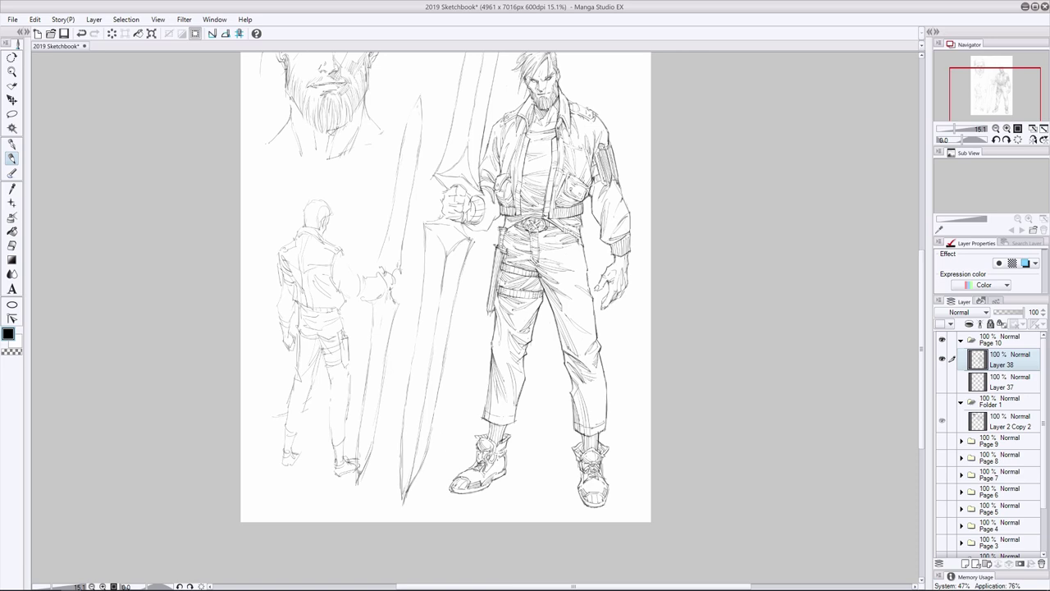
# - Clean up the sword-side boot's upper and strengthen its heel and side panel lines
pyautogui.press('e')
pyautogui.moveTo(494, 441); pyautogui.dragTo(466, 493)
pyautogui.press('p')
pyautogui.moveTo(499, 460); pyautogui.dragTo(503, 471)
pyautogui.press('e')
pyautogui.press('p')
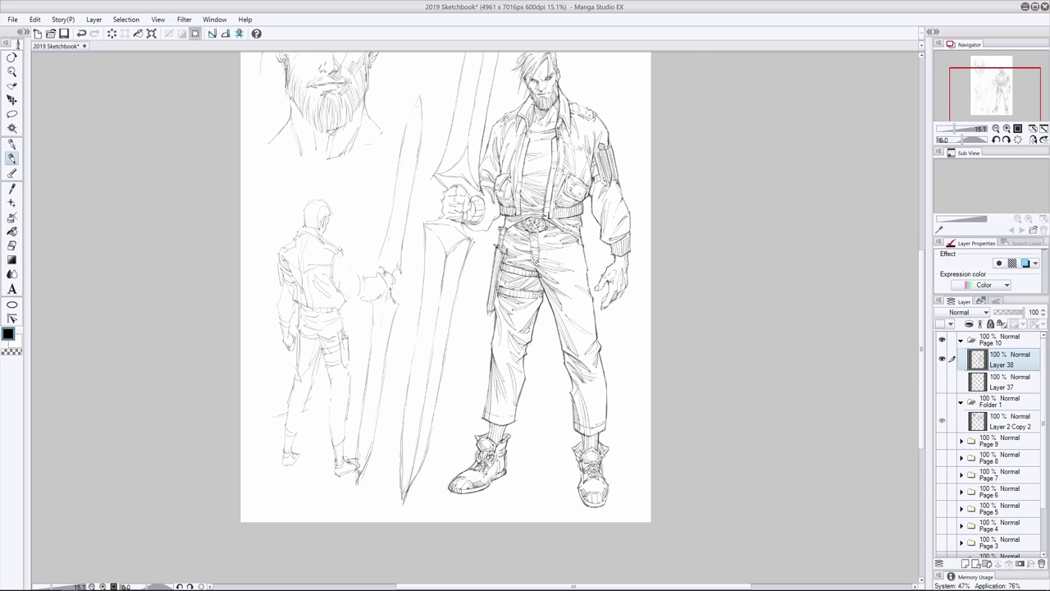
# - Touch up both boot collars and redraw the toe cap seams on the sword-side boot
pyautogui.moveTo(483, 440); pyautogui.dragTo(494, 445)
pyautogui.moveTo(589, 451); pyautogui.dragTo(581, 434)
pyautogui.press('e')
pyautogui.press('p')
pyautogui.press('e')
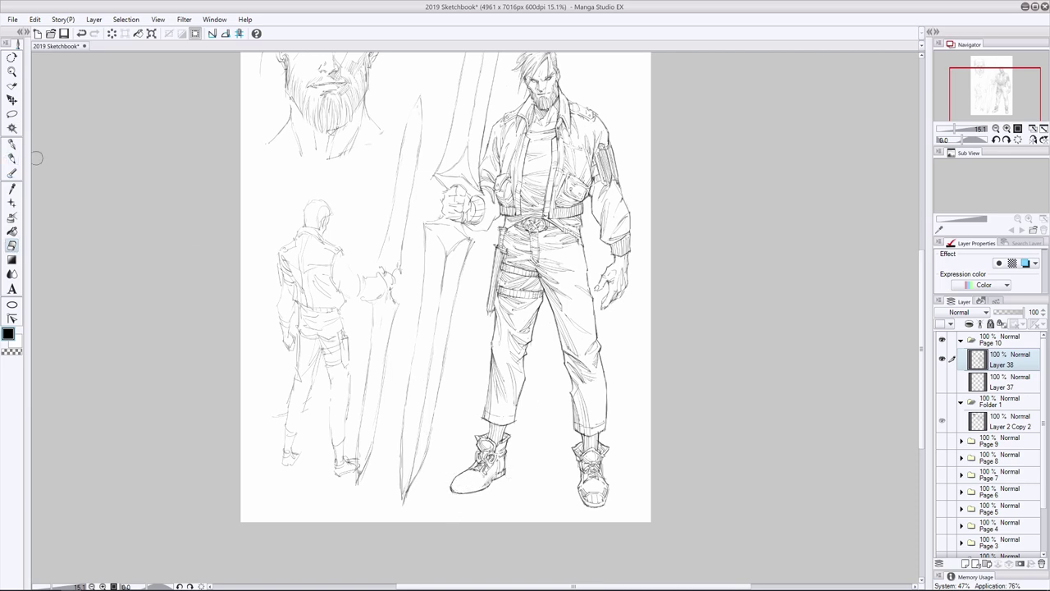
pyautogui.press('p')
pyautogui.press('e')
pyautogui.press('p')
pyautogui.moveTo(460, 485)
pyautogui.mouseDown()
pyautogui.moveTo(474, 475)
pyautogui.moveTo(475, 487)
pyautogui.mouseUp()
pyautogui.moveTo(479, 487); pyautogui.dragTo(465, 492)
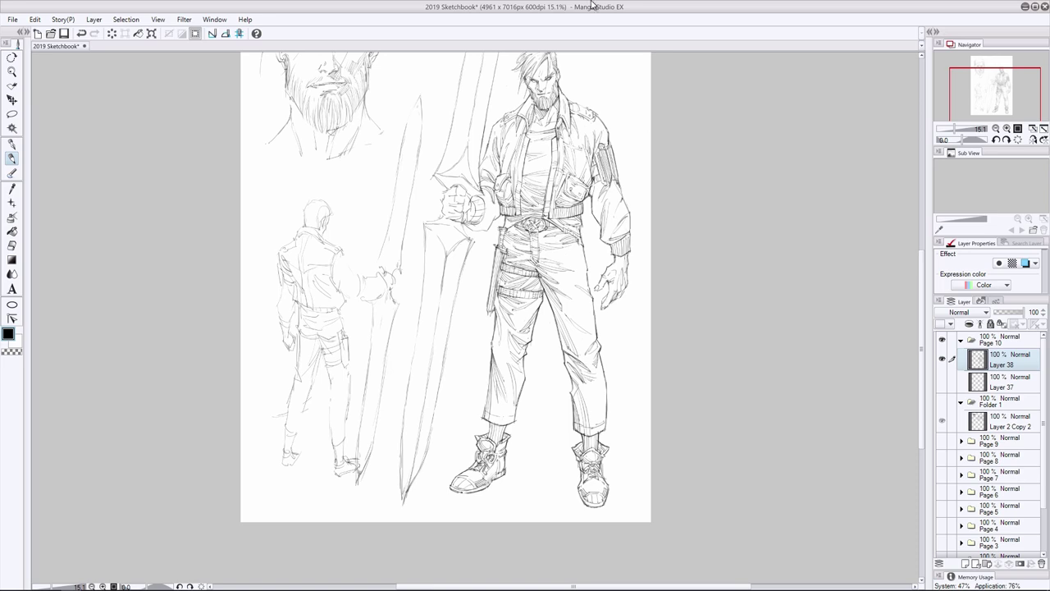
# - Darken the contours of the free hand, its wrist and the jacket sleeve above
pyautogui.moveTo(628, 268); pyautogui.dragTo(617, 299)
pyautogui.moveTo(630, 250); pyautogui.dragTo(626, 269)
pyautogui.moveTo(597, 187); pyautogui.dragTo(593, 220)
# - Outline the standing man's upper sword blade with dark edges from its tip down to the guard
pyautogui.scroll(3, 445, 287)
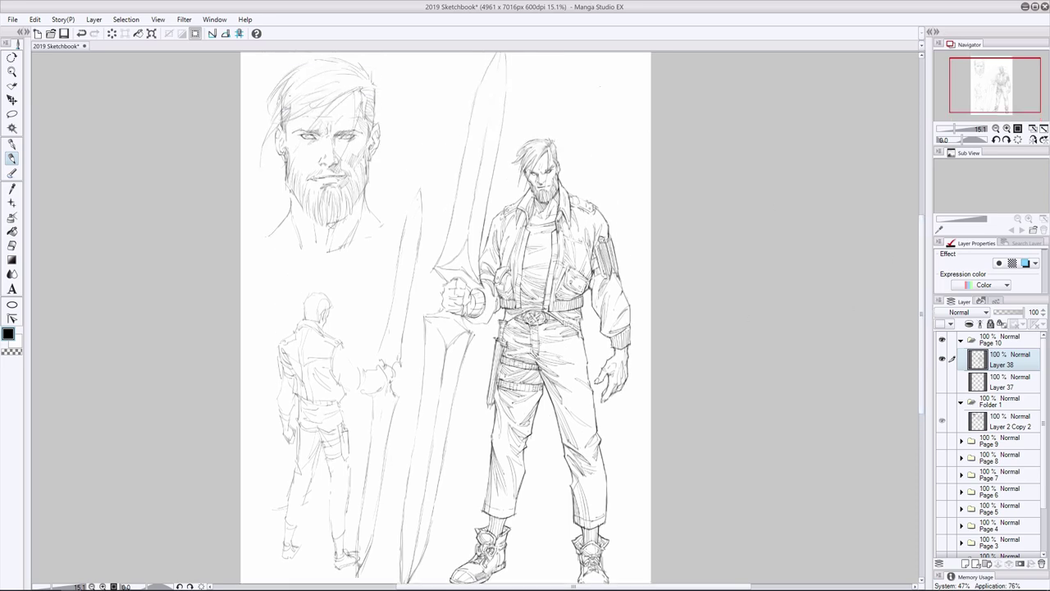
pyautogui.scroll(1, 445, 320)
pyautogui.moveTo(503, 67); pyautogui.dragTo(477, 315)
pyautogui.moveTo(480, 110)
pyautogui.mouseDown()
pyautogui.moveTo(434, 291)
pyautogui.moveTo(464, 161)
pyautogui.moveTo(457, 221)
pyautogui.mouseUp()
pyautogui.press('e')
pyautogui.press('p')
pyautogui.moveTo(504, 67); pyautogui.dragTo(466, 167)
pyautogui.press('e')
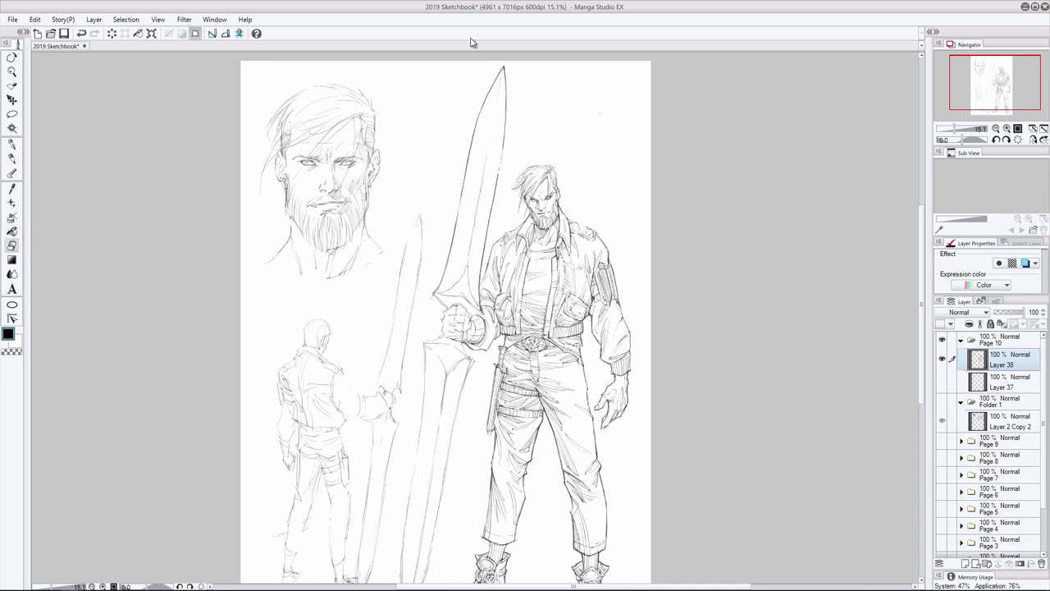
# - Redraw the upper blade's pointed guard and darken the fist gripping the sword
pyautogui.press('p')
pyautogui.hotkey('ctrl', 'z')
pyautogui.hotkey('ctrl', 'y')
pyautogui.moveTo(445, 315)
pyautogui.mouseDown()
pyautogui.moveTo(445, 337)
pyautogui.moveTo(463, 332)
pyautogui.moveTo(447, 336)
pyautogui.mouseUp()
pyautogui.press('e')
pyautogui.press('p')
pyautogui.moveTo(458, 327)
pyautogui.mouseDown()
pyautogui.moveTo(462, 337)
pyautogui.moveTo(447, 339)
pyautogui.moveTo(462, 330)
pyautogui.moveTo(463, 339)
pyautogui.moveTo(445, 326)
pyautogui.moveTo(446, 305)
pyautogui.moveTo(481, 313)
pyautogui.moveTo(471, 294)
pyautogui.mouseUp()
pyautogui.press('e')
pyautogui.press('e')
pyautogui.press('p')
pyautogui.press('e')
pyautogui.moveTo(438, 284); pyautogui.dragTo(446, 293)
pyautogui.press('p')
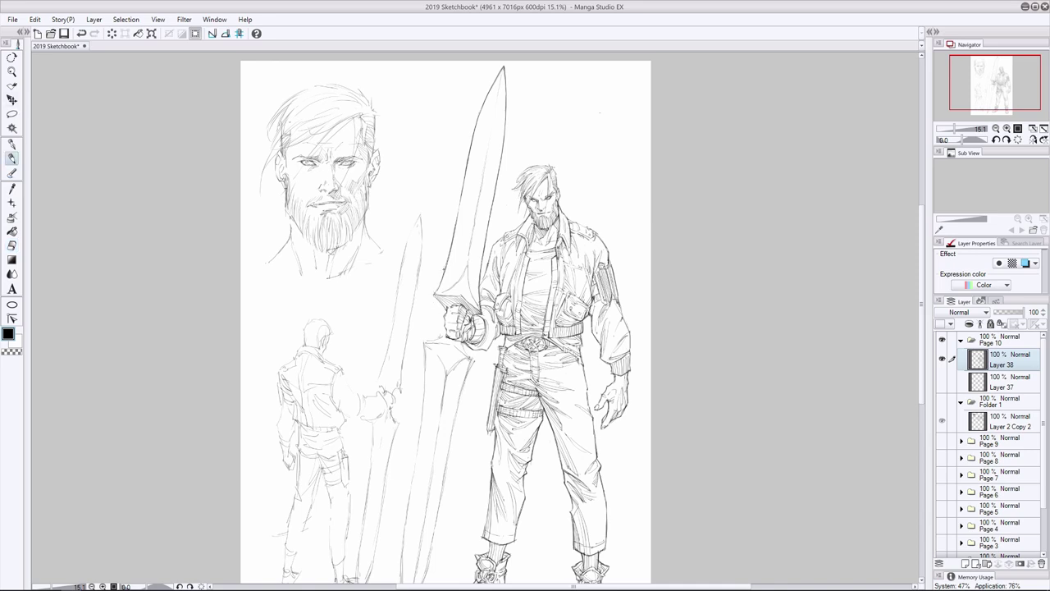
# - Erase stray guard lines and sharpen the flared base of the upper blade above the fist
pyautogui.press('e')
pyautogui.moveTo(433, 292); pyautogui.dragTo(481, 315)
pyautogui.press('p')
pyautogui.hotkey('ctrl', 'z')
pyautogui.hotkey('ctrl', 'z')
pyautogui.hotkey('ctrl', 'z')
pyautogui.hotkey('ctrl', 'y')
pyautogui.hotkey('ctrl', 'y')
pyautogui.hotkey('ctrl', 'y')
pyautogui.press('e')
pyautogui.moveTo(459, 292)
pyautogui.mouseDown()
pyautogui.moveTo(437, 295)
pyautogui.moveTo(462, 298)
pyautogui.moveTo(465, 280)
pyautogui.mouseUp()
pyautogui.press('p')
pyautogui.press('e')
pyautogui.press('p')
pyautogui.press('e')
pyautogui.press('p')
# - Hatch shading along the upper blade and redraw its central ridge line
pyautogui.moveTo(496, 82)
pyautogui.mouseDown()
pyautogui.moveTo(486, 138)
pyautogui.moveTo(493, 118)
pyautogui.mouseUp()
pyautogui.moveTo(465, 193)
pyautogui.mouseDown()
pyautogui.moveTo(459, 249)
pyautogui.moveTo(434, 297)
pyautogui.mouseUp()
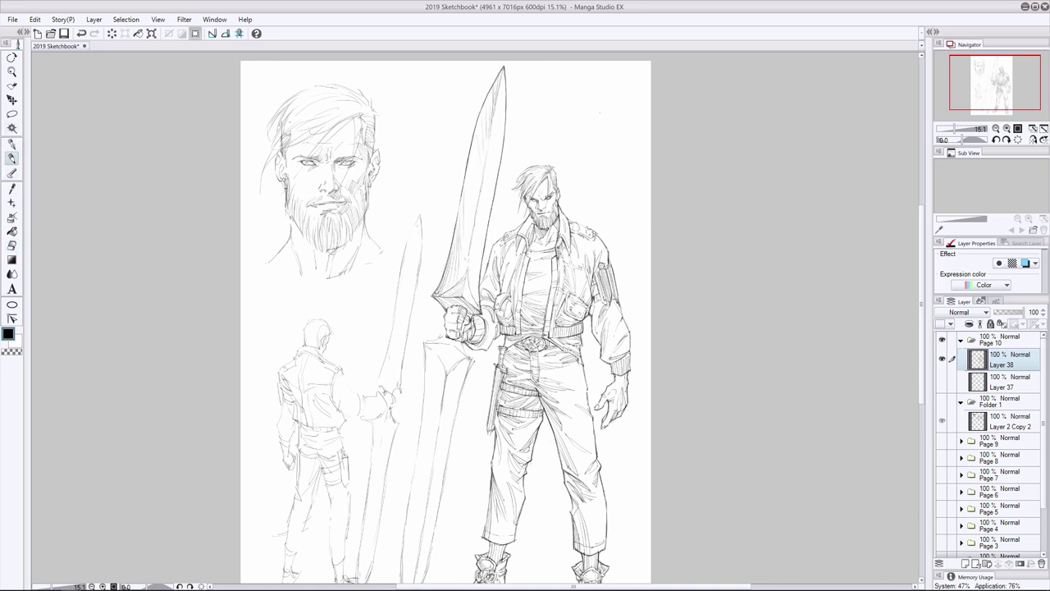
pyautogui.press('e')
pyautogui.moveTo(477, 197); pyautogui.dragTo(458, 279)
pyautogui.press('p')
pyautogui.moveTo(473, 228); pyautogui.dragTo(466, 272)
pyautogui.hotkey('ctrl', 'z')
pyautogui.moveTo(479, 205); pyautogui.dragTo(466, 272)
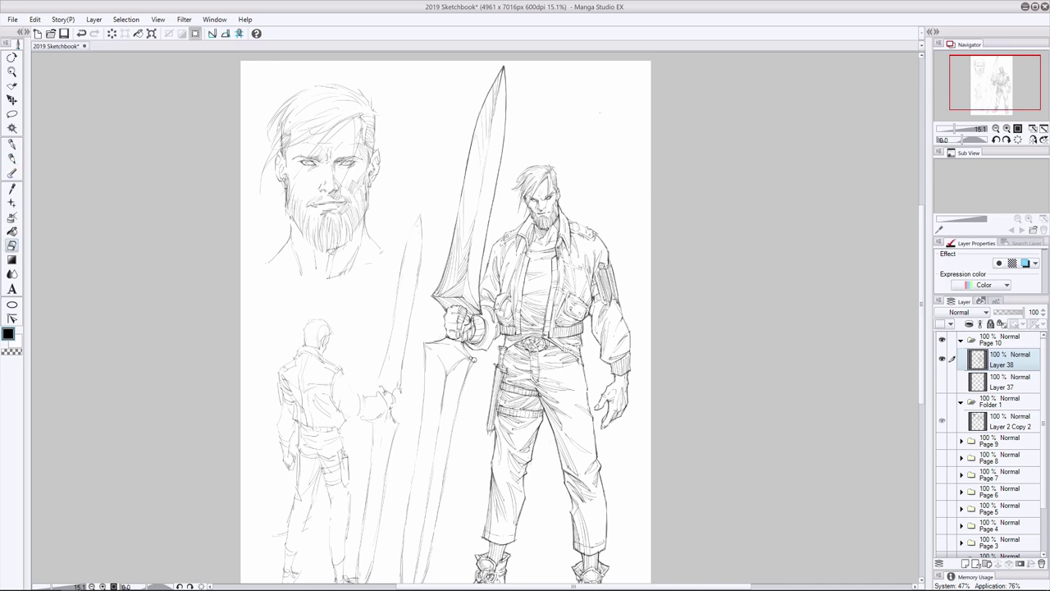
# - Outline the lower sword blade with dark edges and erase rough lines near its tip
pyautogui.moveTo(472, 386)
pyautogui.mouseDown()
pyautogui.moveTo(472, 297)
pyautogui.moveTo(425, 321)
pyautogui.moveTo(402, 476)
pyautogui.mouseUp()
pyautogui.press('e')
pyautogui.moveTo(426, 256); pyautogui.dragTo(424, 297)
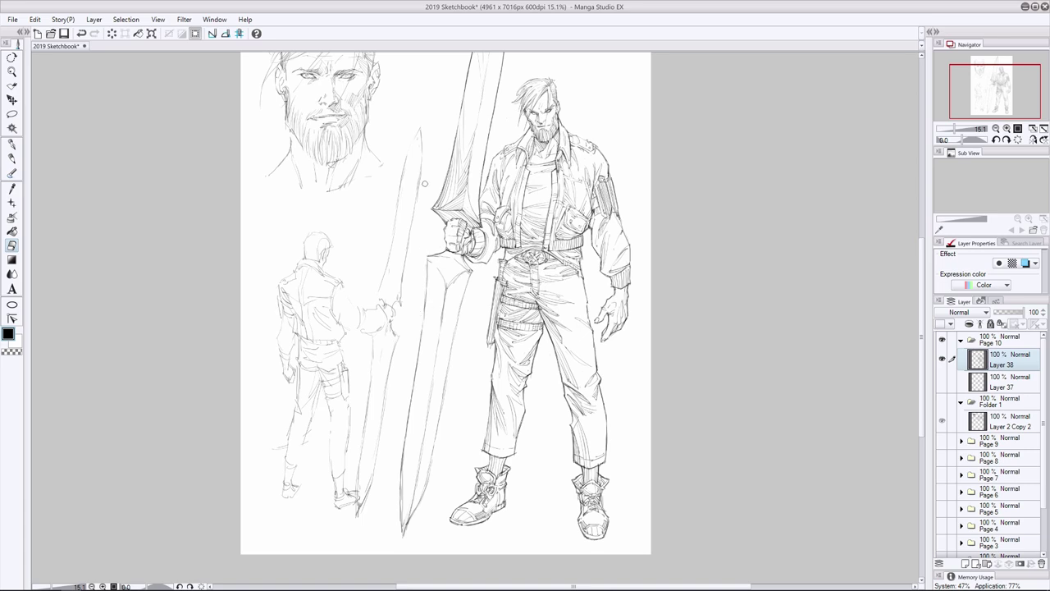
pyautogui.press('p')
pyautogui.moveTo(469, 269)
pyautogui.mouseDown()
pyautogui.moveTo(427, 484)
pyautogui.moveTo(405, 530)
pyautogui.mouseUp()
pyautogui.press('e')
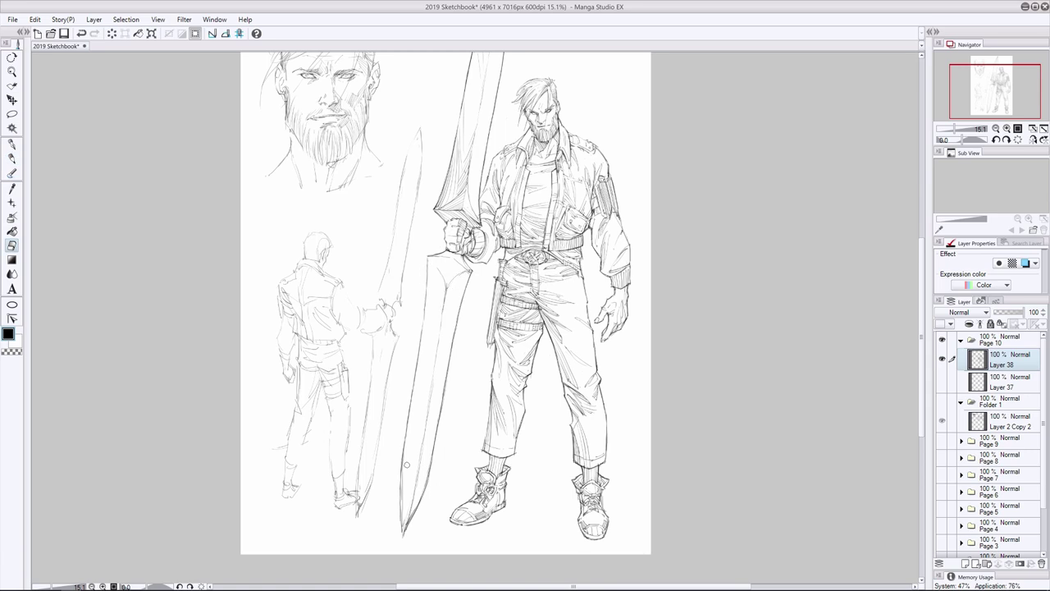
pyautogui.moveTo(406, 464)
pyautogui.mouseDown()
pyautogui.moveTo(407, 535)
pyautogui.moveTo(400, 522)
pyautogui.mouseUp()
pyautogui.press('p')
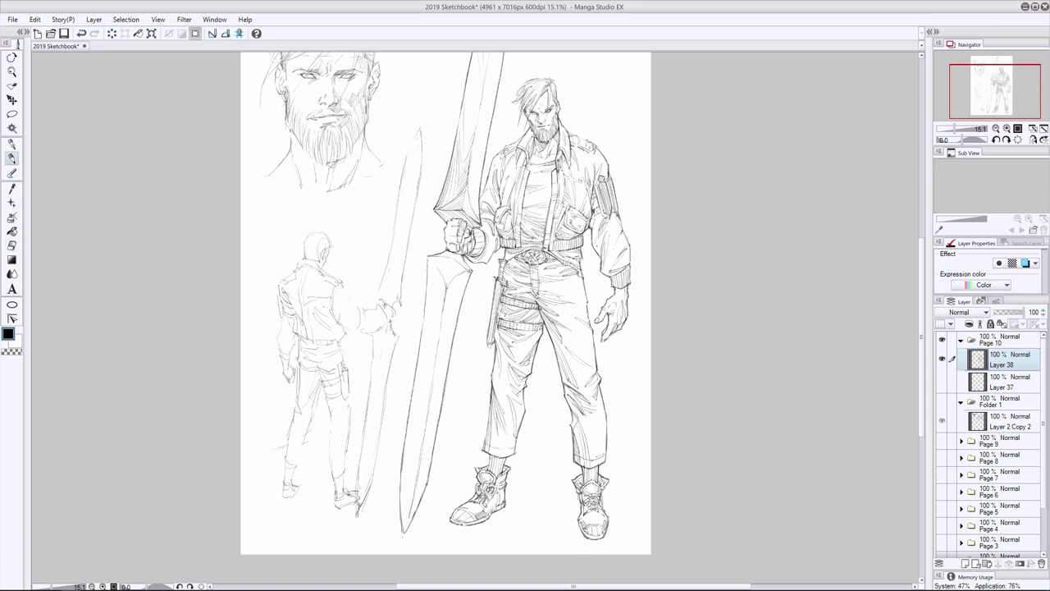
# - Erase and redraw the lower blade's tip and both cutting edges with cleaner, darker lines
pyautogui.moveTo(425, 489); pyautogui.dragTo(407, 532)
pyautogui.press('e')
pyautogui.moveTo(428, 445); pyautogui.dragTo(401, 532)
pyautogui.press('p')
pyautogui.moveTo(398, 469); pyautogui.dragTo(402, 528)
pyautogui.moveTo(440, 408)
pyautogui.mouseDown()
pyautogui.moveTo(433, 461)
pyautogui.moveTo(432, 441)
pyautogui.mouseUp()
pyautogui.press('e')
pyautogui.moveTo(444, 387); pyautogui.dragTo(408, 529)
pyautogui.press('p')
pyautogui.press('e')
pyautogui.press('p')
pyautogui.moveTo(427, 268); pyautogui.dragTo(415, 379)
pyautogui.press('e')
pyautogui.moveTo(420, 337); pyautogui.dragTo(417, 363)
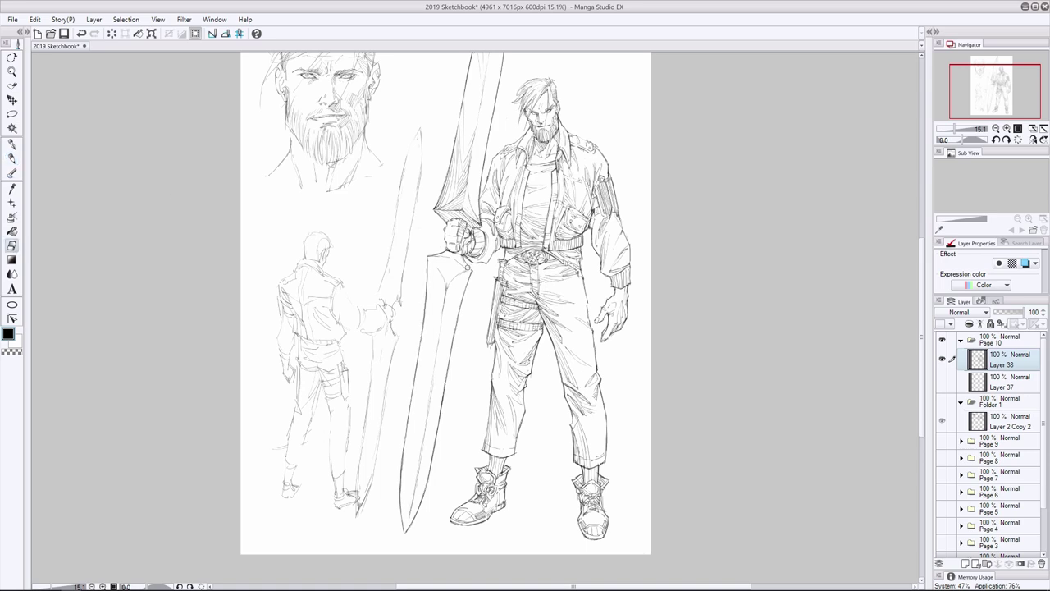
# - Define the lower blade's flared base below the fist and hatch shading along the blade
pyautogui.press('p')
pyautogui.moveTo(441, 250)
pyautogui.mouseDown()
pyautogui.moveTo(464, 264)
pyautogui.moveTo(430, 283)
pyautogui.mouseUp()
pyautogui.press('e')
pyautogui.press('p')
pyautogui.press('e')
pyautogui.press('p')
pyautogui.moveTo(425, 412)
pyautogui.mouseDown()
pyautogui.moveTo(403, 532)
pyautogui.moveTo(436, 264)
pyautogui.mouseUp()
pyautogui.moveTo(434, 272)
pyautogui.mouseDown()
pyautogui.moveTo(444, 373)
pyautogui.moveTo(438, 336)
pyautogui.mouseUp()
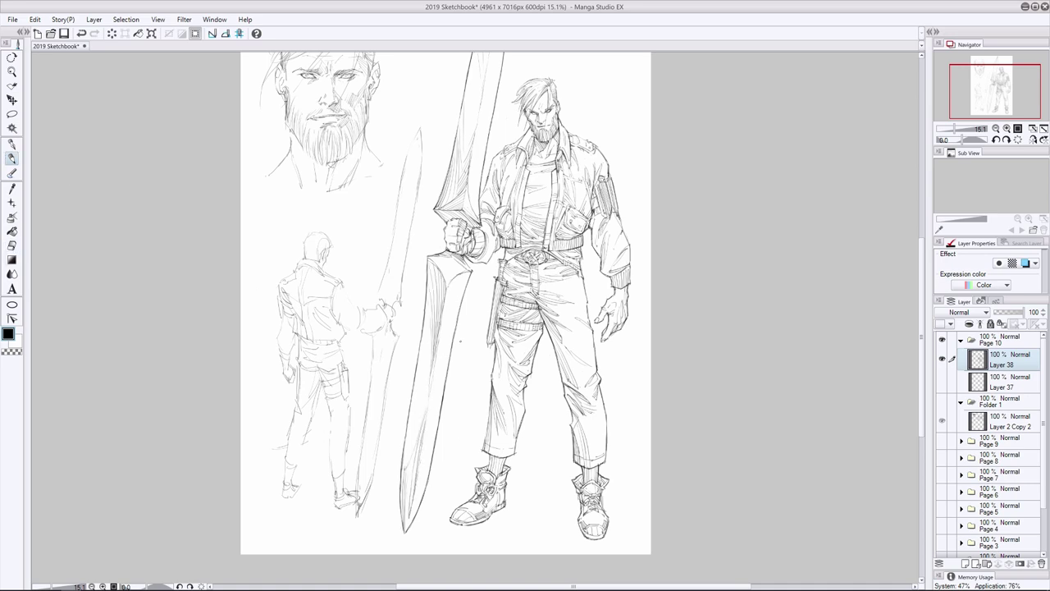
# - Add hatched shading along the lower blade from its flared base down toward the middle
pyautogui.moveTo(445, 286); pyautogui.dragTo(439, 343)
pyautogui.press('e')
pyautogui.moveTo(451, 284); pyautogui.dragTo(443, 331)
pyautogui.hotkey('ctrl', 'z')
pyautogui.press('p')
pyautogui.moveTo(432, 333); pyautogui.dragTo(408, 435)
pyautogui.moveTo(429, 382); pyautogui.dragTo(409, 438)
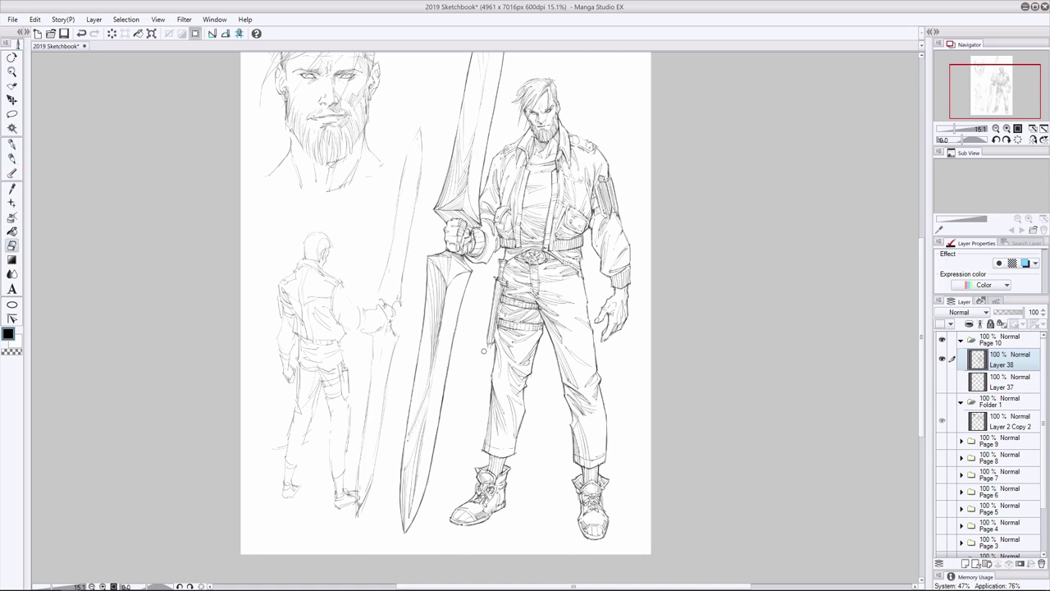
# - Add hatching to the standing man's shirt, jacket shoulder and front edges, comparing the last stroke by undoing and redoing it
pyautogui.scroll(2, 446, 320)
pyautogui.moveTo(533, 189)
pyautogui.mouseDown()
pyautogui.moveTo(528, 198)
pyautogui.moveTo(516, 187)
pyautogui.moveTo(552, 183)
pyautogui.mouseUp()
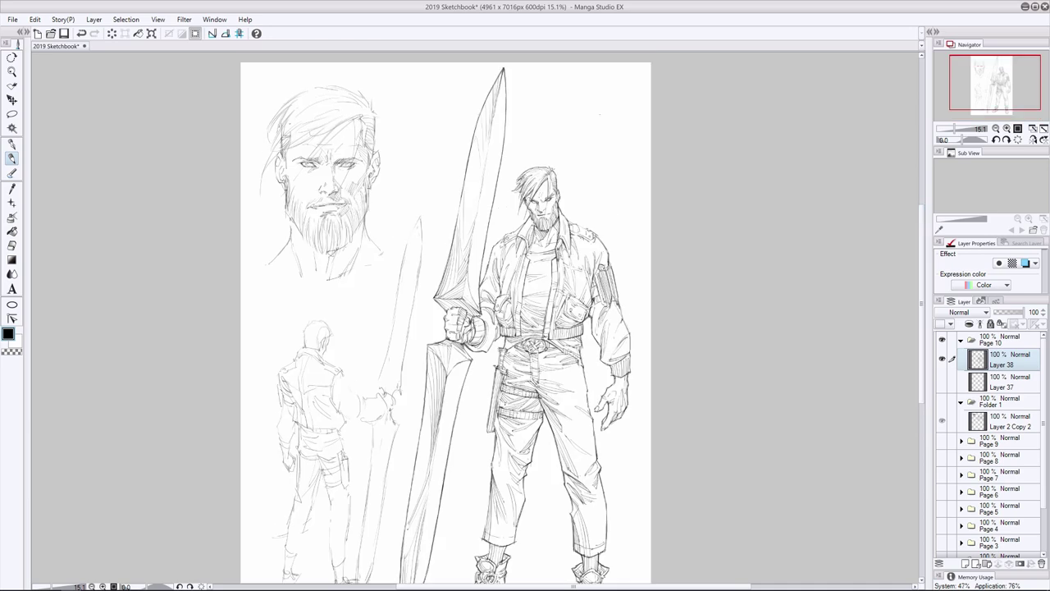
pyautogui.moveTo(594, 241); pyautogui.dragTo(592, 252)
pyautogui.moveTo(560, 301); pyautogui.dragTo(556, 321)
pyautogui.moveTo(514, 283); pyautogui.dragTo(512, 301)
pyautogui.hotkey('ctrl', 'z')
pyautogui.hotkey('ctrl', 'y')
pyautogui.hotkey('ctrl', 'z')
pyautogui.hotkey('ctrl', 'y')
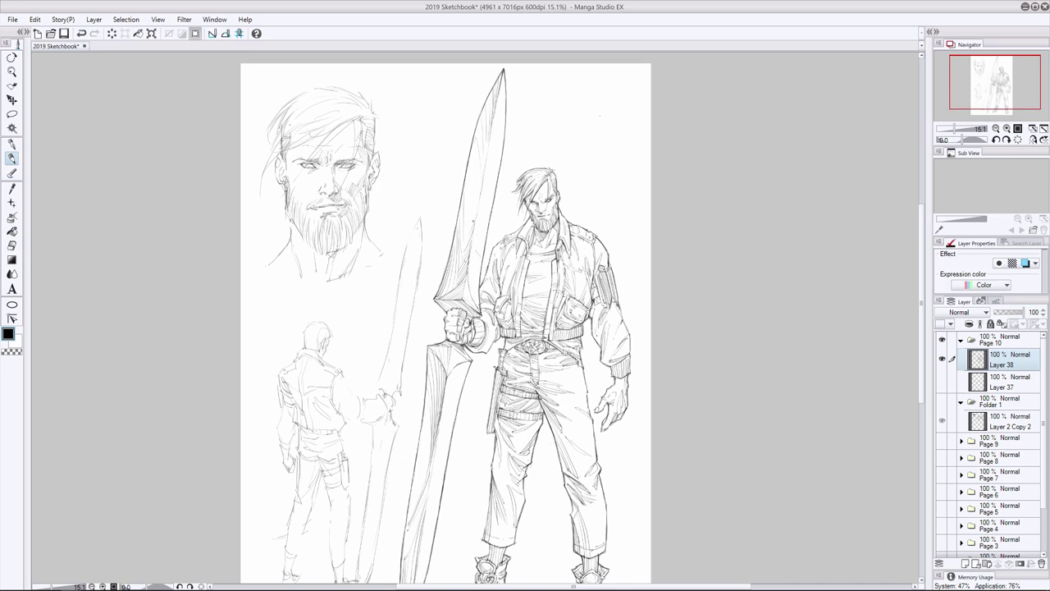
pyautogui.hotkey('ctrl', 'z')
pyautogui.hotkey('ctrl', 'y')
# - Hatch fold shading on the standing man's shirt, open jacket front and lower trouser leg
pyautogui.scroll(-1, 921, 306)
pyautogui.scroll(-3, 921, 306)
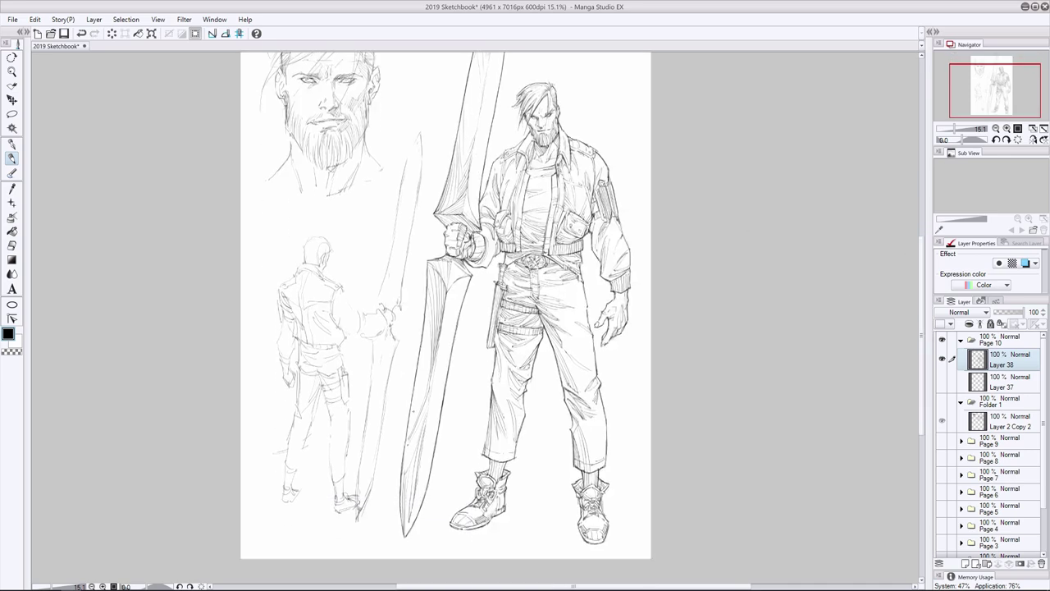
pyautogui.moveTo(548, 192); pyautogui.dragTo(550, 248)
pyautogui.hotkey('ctrl', 'z')
pyautogui.moveTo(522, 205); pyautogui.dragTo(514, 258)
pyautogui.moveTo(482, 413); pyautogui.dragTo(489, 456)
# - Hatch ground shadows beneath both boots and the sword tip, and add a signature dated 2019 between the boots
pyautogui.moveTo(576, 528)
pyautogui.mouseDown()
pyautogui.moveTo(553, 543)
pyautogui.moveTo(561, 547)
pyautogui.mouseUp()
pyautogui.moveTo(583, 527); pyautogui.dragTo(570, 539)
pyautogui.moveTo(482, 529); pyautogui.dragTo(358, 544)
pyautogui.moveTo(400, 535); pyautogui.dragTo(374, 542)
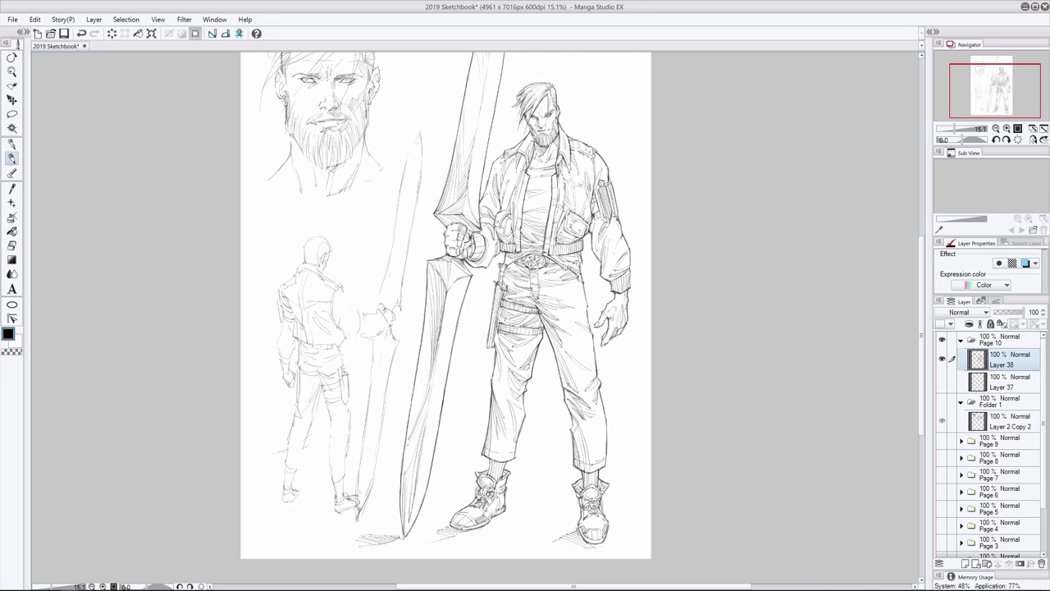
pyautogui.moveTo(490, 539)
pyautogui.mouseDown()
pyautogui.moveTo(501, 542)
pyautogui.moveTo(489, 542)
pyautogui.mouseUp()
pyautogui.moveTo(469, 539)
pyautogui.mouseDown()
pyautogui.moveTo(526, 543)
pyautogui.moveTo(515, 549)
pyautogui.mouseUp()
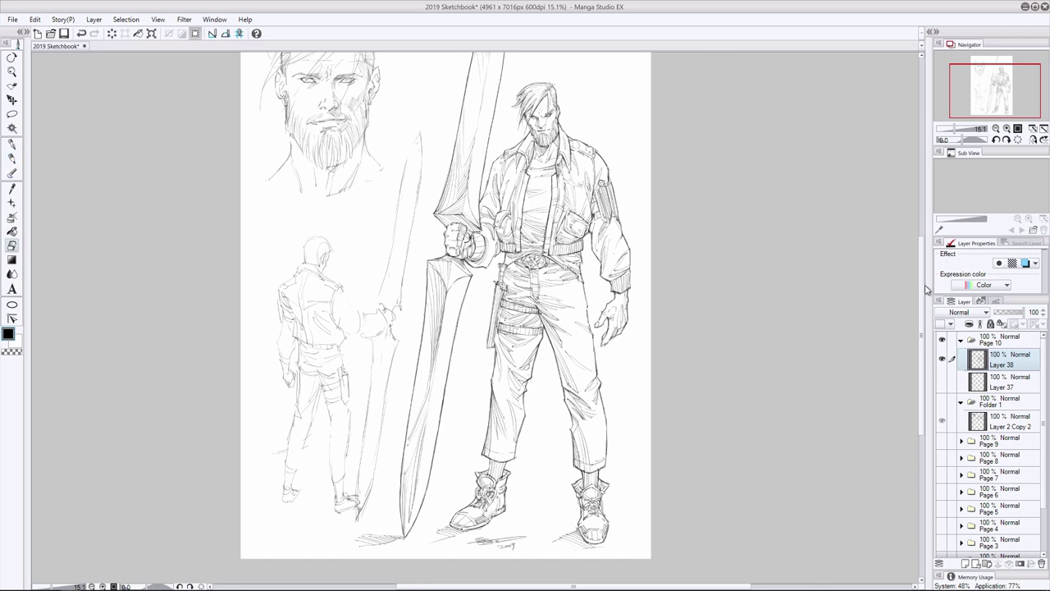
# - Refine the lines at the standing man's belt and upper sleeve, and save the sketchbook file
pyautogui.scroll(-1, 445, 306)
pyautogui.moveTo(563, 267); pyautogui.dragTo(577, 274)
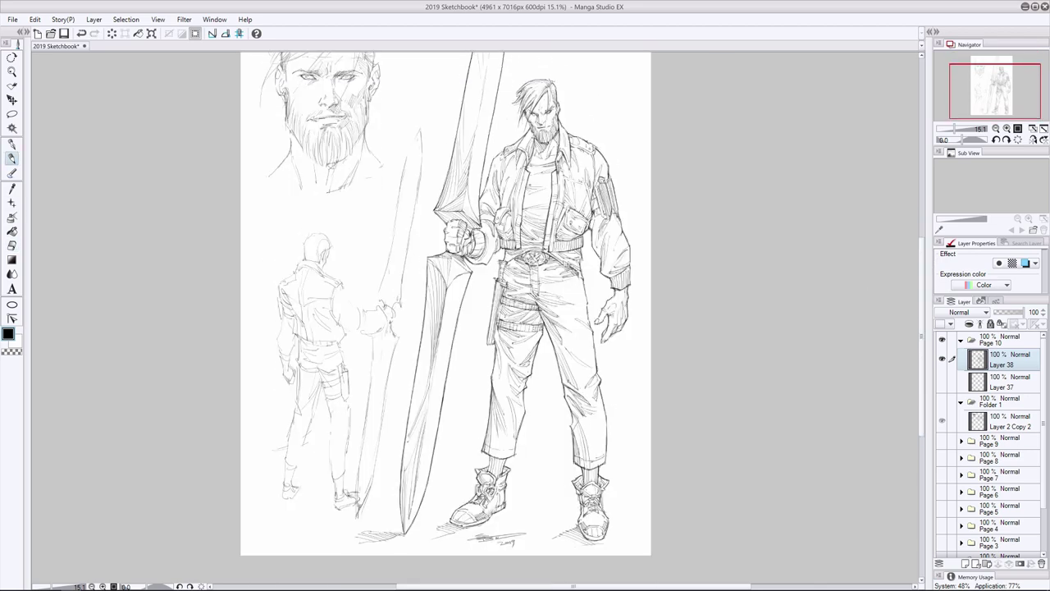
pyautogui.hotkey('ctrl', 'z')
pyautogui.moveTo(507, 261); pyautogui.dragTo(520, 267)
pyautogui.moveTo(505, 168); pyautogui.dragTo(495, 219)
pyautogui.scroll(1, 459, 320)
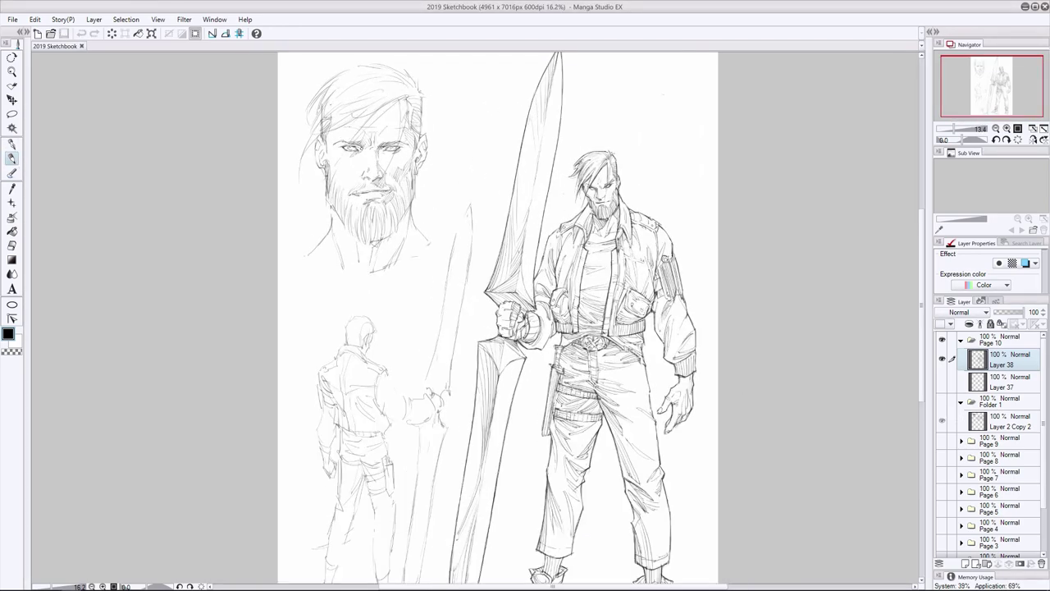
pyautogui.hotkey('ctrl', 's')
pyautogui.moveTo(648, 273); pyautogui.dragTo(666, 384)
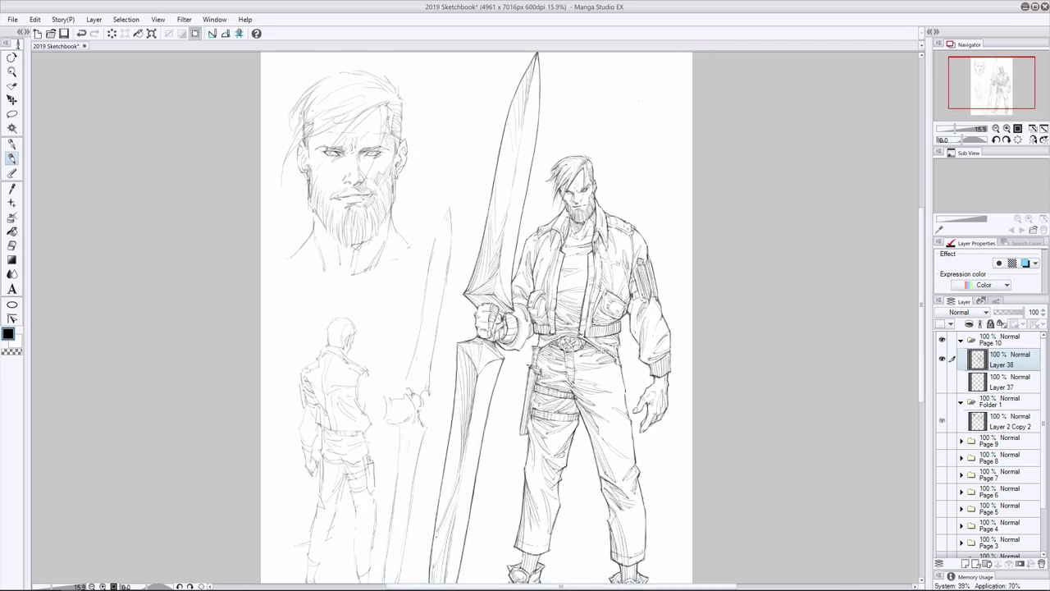
pyautogui.press('e')
pyautogui.hotkey('ctrl', 'z')
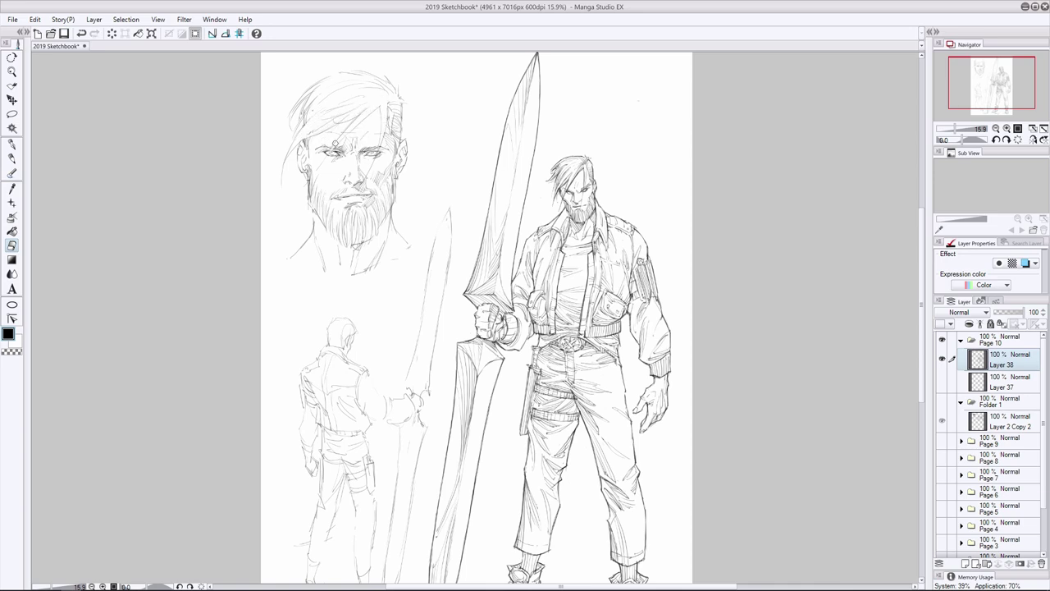
# - Darken the portrait's beard with strands down the cheek beside the mouth and across the chin
pyautogui.click(11, 158)
pyautogui.moveTo(374, 212); pyautogui.dragTo(376, 230)
pyautogui.moveTo(384, 197)
pyautogui.mouseDown()
pyautogui.moveTo(380, 221)
pyautogui.moveTo(380, 202)
pyautogui.mouseUp()
pyautogui.moveTo(390, 176)
pyautogui.mouseDown()
pyautogui.moveTo(365, 244)
pyautogui.moveTo(364, 230)
pyautogui.mouseUp()
pyautogui.moveTo(333, 219); pyautogui.dragTo(330, 238)
pyautogui.moveTo(339, 233)
pyautogui.mouseDown()
pyautogui.moveTo(331, 243)
pyautogui.moveTo(352, 241)
pyautogui.mouseUp()
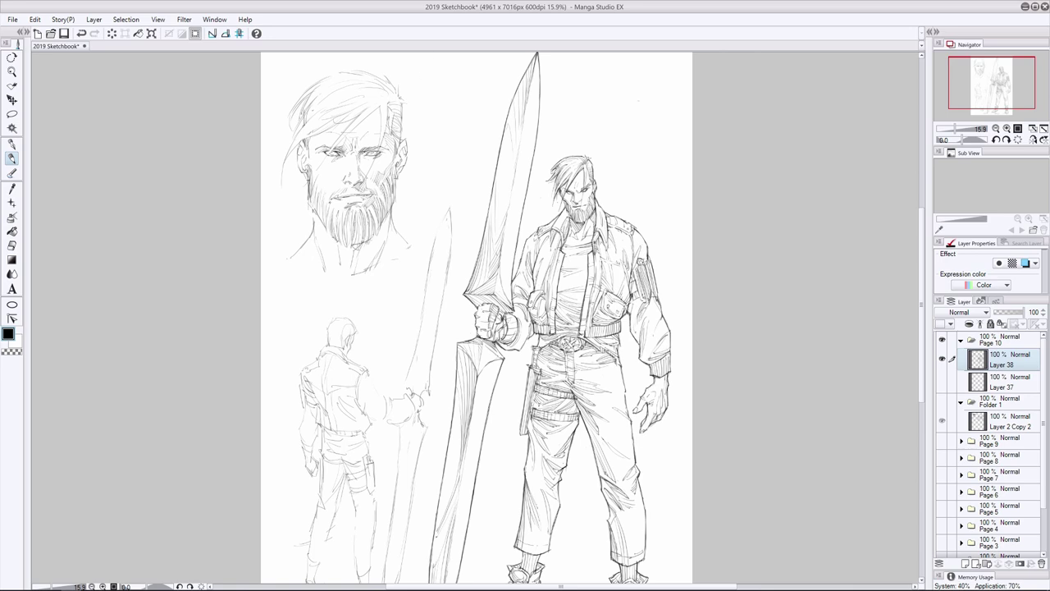
# - Draw darker beard strands along the portrait's other cheek and jaw down to the beard's pointed end
pyautogui.moveTo(331, 202); pyautogui.dragTo(320, 216)
pyautogui.moveTo(325, 207); pyautogui.dragTo(321, 225)
pyautogui.moveTo(318, 185); pyautogui.dragTo(313, 208)
pyautogui.moveTo(324, 192)
pyautogui.mouseDown()
pyautogui.moveTo(313, 223)
pyautogui.moveTo(339, 250)
pyautogui.mouseUp()
pyautogui.press('e')
pyautogui.press('p')
pyautogui.press('e')
pyautogui.press('p')
pyautogui.moveTo(371, 223)
pyautogui.mouseDown()
pyautogui.moveTo(367, 243)
pyautogui.moveTo(327, 235)
pyautogui.mouseUp()
pyautogui.hotkey('ctrl', 'z')
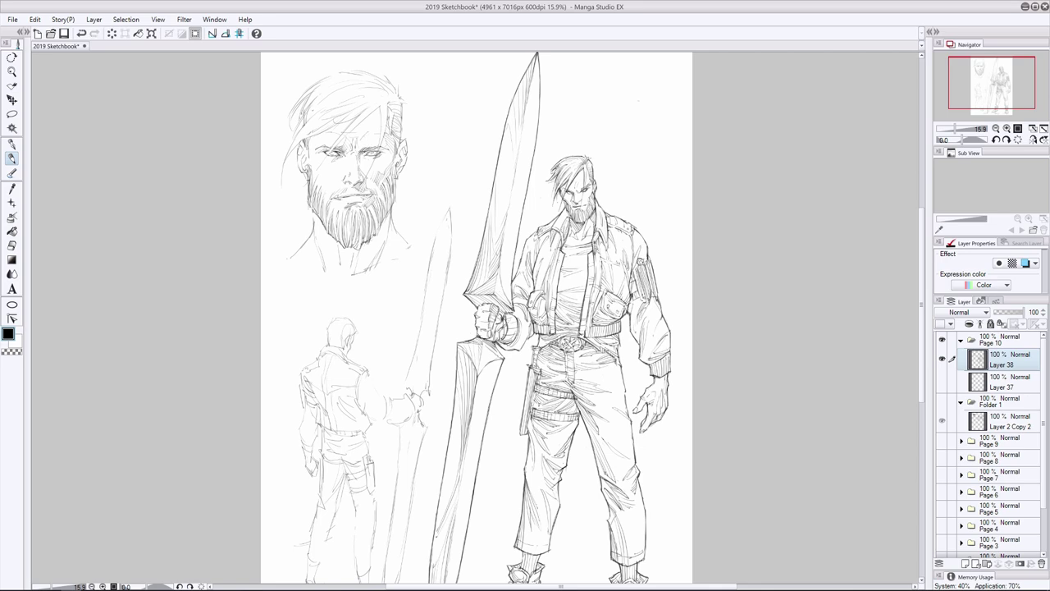
# - Fill the portrait's beard with more dark strands at the chin and along both jaw sides
pyautogui.moveTo(372, 210)
pyautogui.mouseDown()
pyautogui.moveTo(377, 235)
pyautogui.moveTo(385, 216)
pyautogui.moveTo(344, 241)
pyautogui.mouseUp()
pyautogui.moveTo(346, 223); pyautogui.dragTo(344, 243)
pyautogui.moveTo(329, 206); pyautogui.dragTo(324, 224)
pyautogui.moveTo(328, 215); pyautogui.dragTo(324, 230)
pyautogui.moveTo(383, 203); pyautogui.dragTo(380, 213)
pyautogui.moveTo(383, 189); pyautogui.dragTo(339, 231)
pyautogui.hotkey('ctrl', 'z')
pyautogui.press('e')
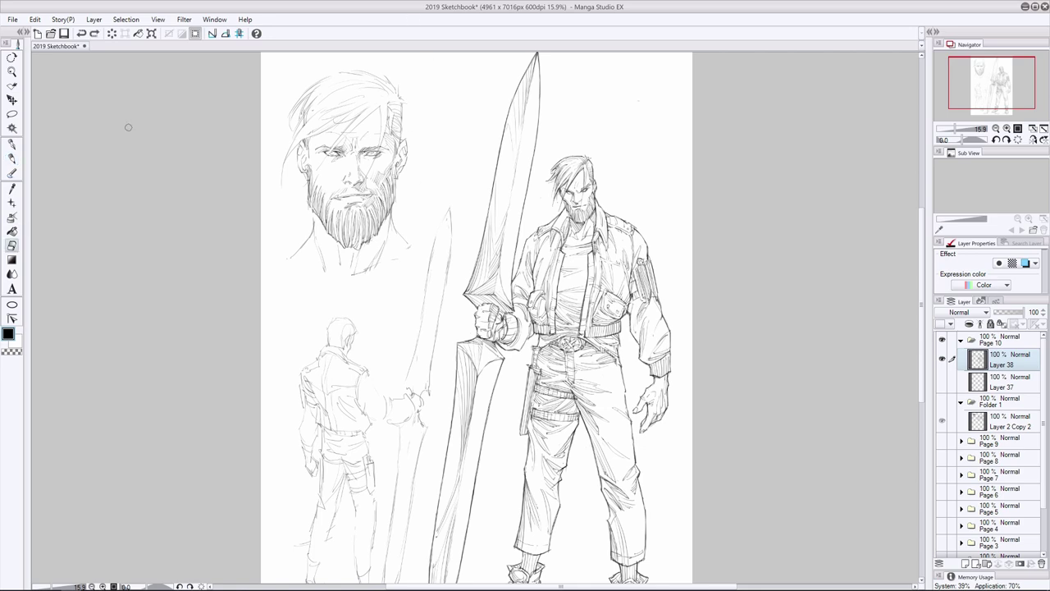
pyautogui.press('p')
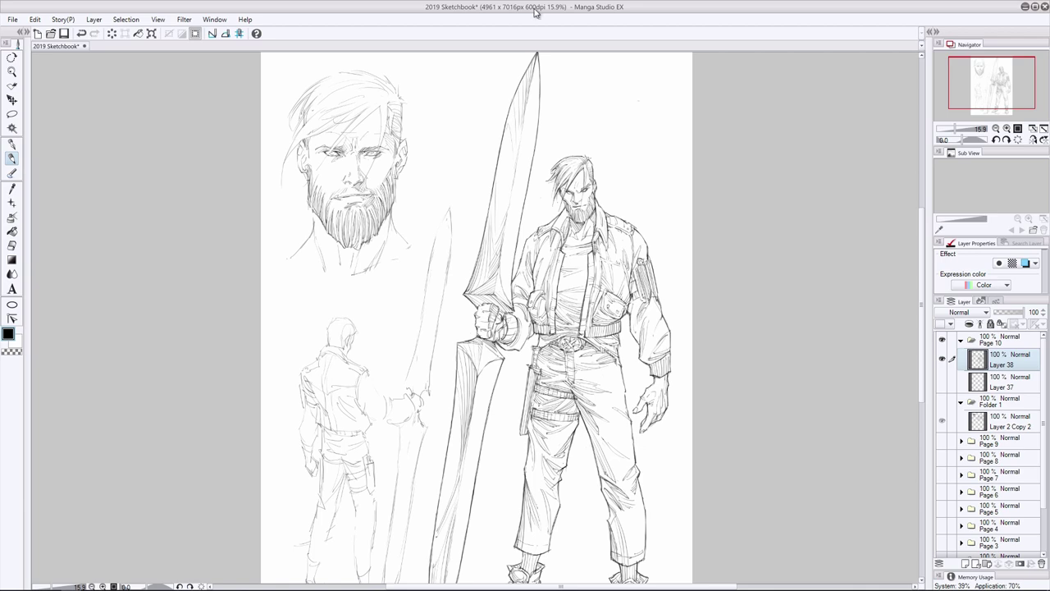
# - Redraw the portrait's moustache and mouth line, refine the eye area and darken both ears
pyautogui.moveTo(389, 167)
pyautogui.mouseDown()
pyautogui.moveTo(384, 180)
pyautogui.moveTo(333, 198)
pyautogui.mouseUp()
pyautogui.hotkey('ctrl', 'z')
pyautogui.hotkey('ctrl', 'y')
pyautogui.hotkey('ctrl', 'z')
pyautogui.hotkey('ctrl', 'y')
pyautogui.moveTo(369, 160); pyautogui.dragTo(359, 166)
pyautogui.press('e')
pyautogui.press('p')
pyautogui.moveTo(402, 151); pyautogui.dragTo(390, 180)
pyautogui.moveTo(307, 149); pyautogui.dragTo(295, 173)
pyautogui.moveTo(369, 216); pyautogui.dragTo(362, 242)
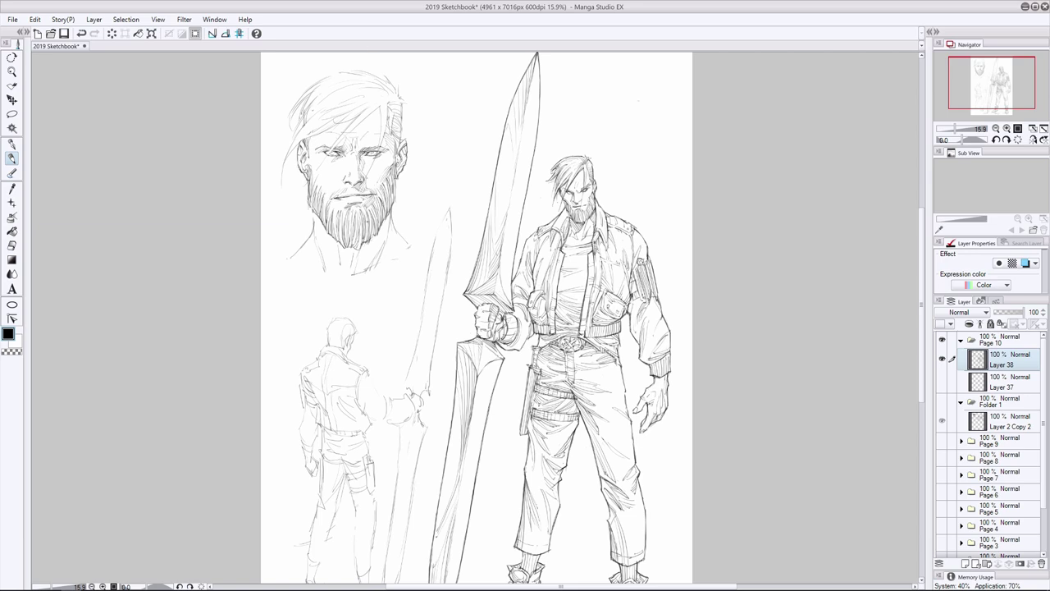
pyautogui.moveTo(337, 209)
pyautogui.mouseDown()
pyautogui.moveTo(334, 229)
pyautogui.moveTo(325, 210)
pyautogui.mouseUp()
# - Draw the dark lower edge and loose strands of the fringe sweeping across the portrait's forehead
pyautogui.moveTo(379, 106)
pyautogui.mouseDown()
pyautogui.moveTo(319, 167)
pyautogui.moveTo(328, 153)
pyautogui.mouseUp()
pyautogui.press('e')
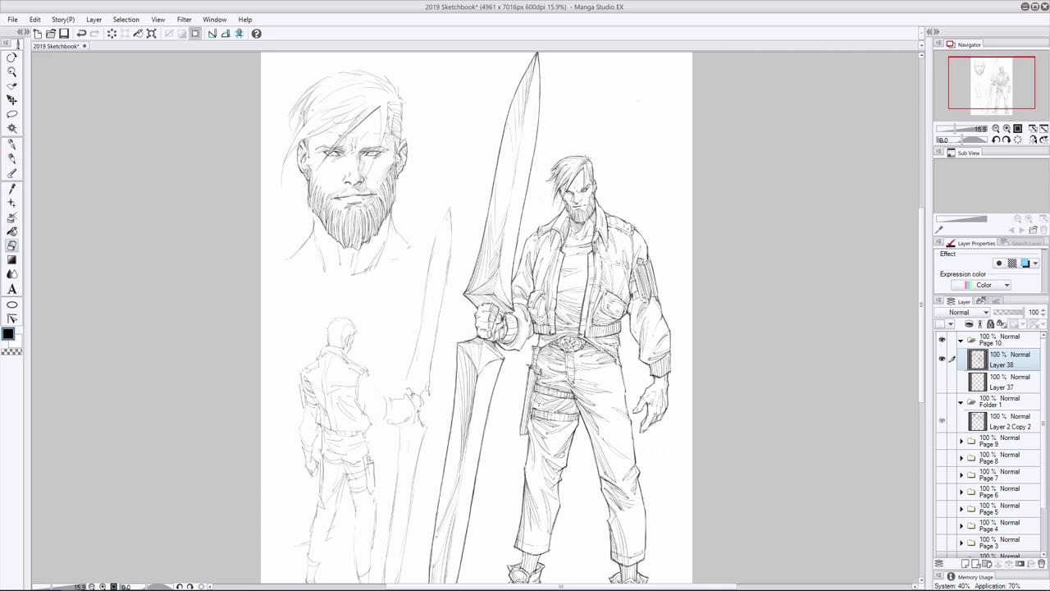
pyautogui.moveTo(362, 118); pyautogui.dragTo(346, 130)
pyautogui.press('p')
pyautogui.press('e')
pyautogui.press('p')
pyautogui.moveTo(350, 123)
pyautogui.mouseDown()
pyautogui.moveTo(325, 143)
pyautogui.moveTo(342, 123)
pyautogui.moveTo(317, 134)
pyautogui.mouseUp()
pyautogui.moveTo(324, 129); pyautogui.dragTo(307, 134)
pyautogui.moveTo(307, 131); pyautogui.dragTo(287, 156)
pyautogui.moveTo(336, 118)
pyautogui.mouseDown()
pyautogui.moveTo(302, 141)
pyautogui.moveTo(328, 136)
pyautogui.mouseUp()
pyautogui.hotkey('ctrl', 'z')
pyautogui.press('e')
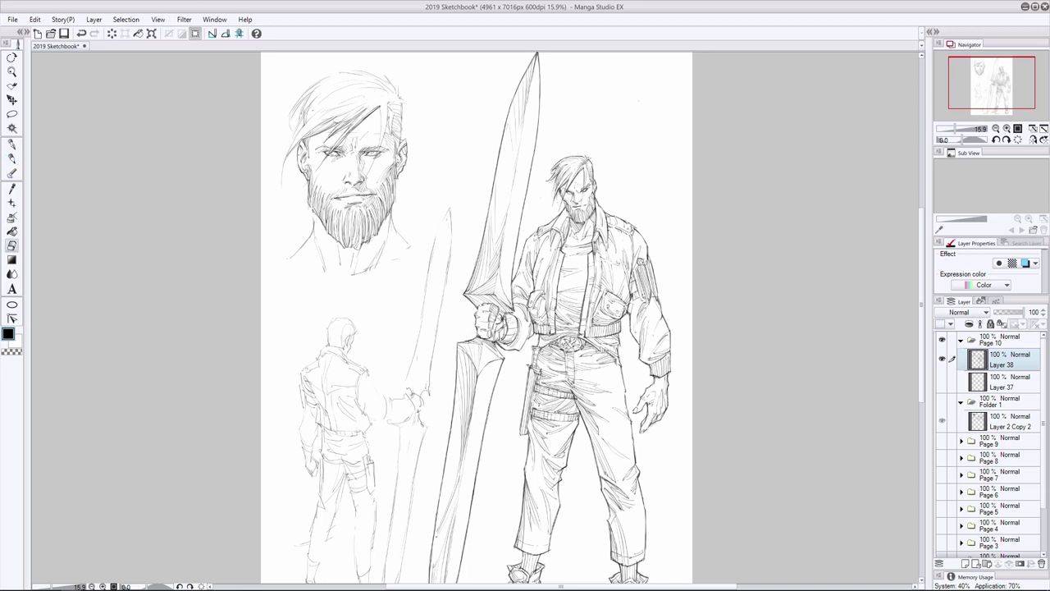
# - Add hair strands flowing from the top of the portrait's head down toward the temple
pyautogui.press('p')
pyautogui.moveTo(348, 85); pyautogui.dragTo(317, 101)
pyautogui.moveTo(322, 99); pyautogui.dragTo(311, 106)
pyautogui.moveTo(325, 98)
pyautogui.mouseDown()
pyautogui.moveTo(302, 123)
pyautogui.moveTo(299, 131)
pyautogui.moveTo(305, 120)
pyautogui.moveTo(317, 130)
pyautogui.moveTo(307, 136)
pyautogui.mouseUp()
pyautogui.press('e')
pyautogui.press('p')
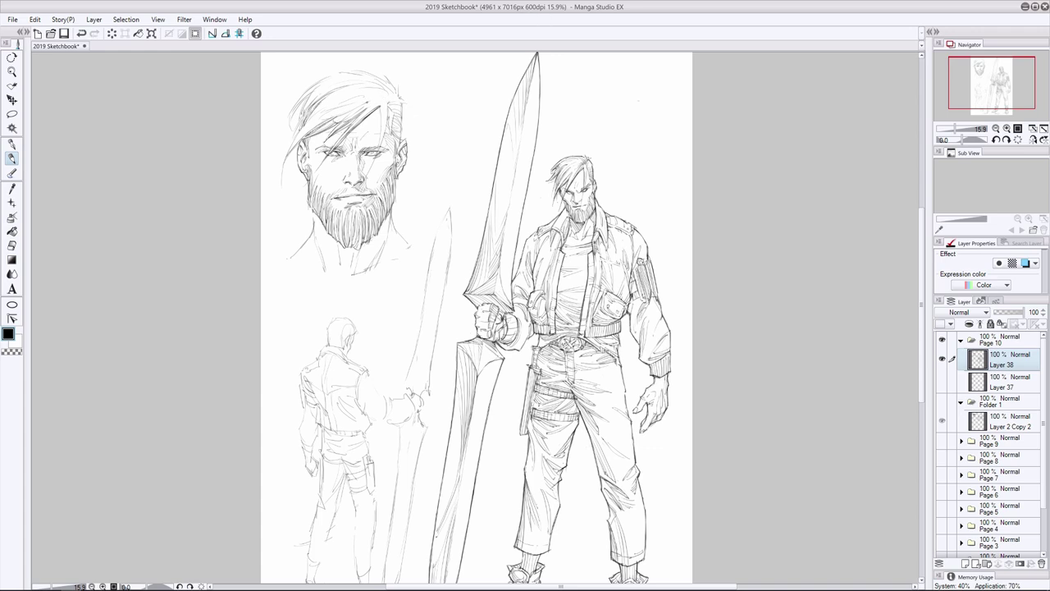
# - Draw the long lock hanging past the portrait's ear and layer flowing strands through the swept fringe
pyautogui.moveTo(366, 103)
pyautogui.mouseDown()
pyautogui.moveTo(340, 121)
pyautogui.moveTo(361, 103)
pyautogui.moveTo(349, 109)
pyautogui.mouseUp()
pyautogui.moveTo(344, 110); pyautogui.dragTo(284, 163)
pyautogui.moveTo(310, 124)
pyautogui.mouseDown()
pyautogui.moveTo(287, 151)
pyautogui.moveTo(292, 141)
pyautogui.moveTo(285, 196)
pyautogui.mouseUp()
pyautogui.hotkey('ctrl', 'z')
pyautogui.moveTo(366, 95); pyautogui.dragTo(312, 116)
pyautogui.moveTo(351, 93); pyautogui.dragTo(306, 124)
pyautogui.hotkey('ctrl', 'z')
pyautogui.moveTo(361, 91)
pyautogui.mouseDown()
pyautogui.moveTo(322, 110)
pyautogui.moveTo(317, 87)
pyautogui.moveTo(302, 130)
pyautogui.mouseUp()
pyautogui.moveTo(320, 119); pyautogui.dragTo(292, 144)
pyautogui.moveTo(382, 105); pyautogui.dragTo(382, 138)
pyautogui.hotkey('ctrl', 'z')
pyautogui.moveTo(386, 125); pyautogui.dragTo(376, 158)
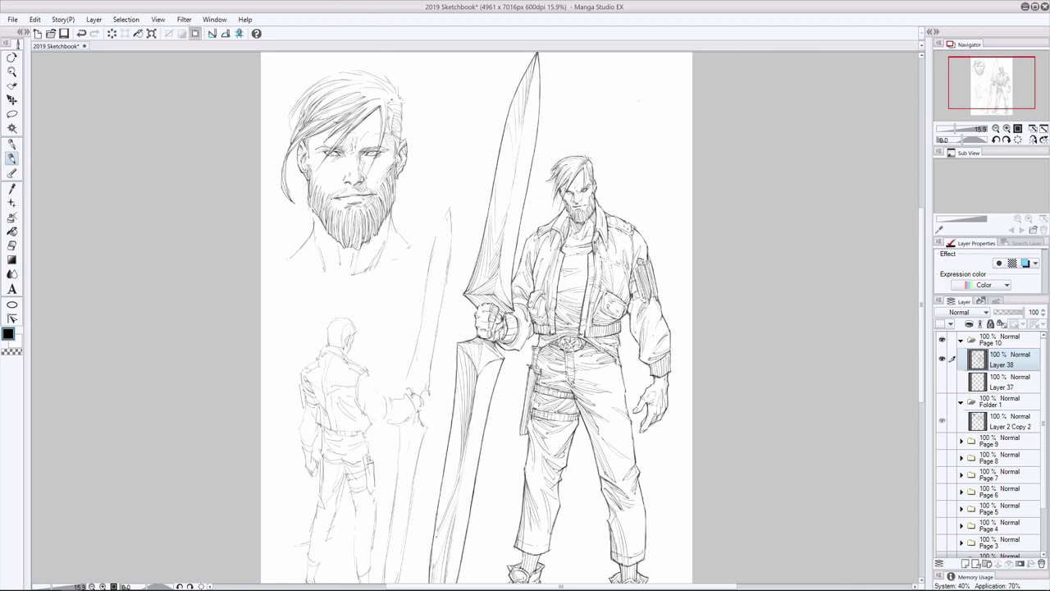
# - Darken the outer contour of the portrait's swept hair from the crown down to the ear
pyautogui.moveTo(335, 123); pyautogui.dragTo(352, 129)
pyautogui.press('e')
pyautogui.moveTo(284, 165); pyautogui.dragTo(283, 188)
pyautogui.hotkey('ctrl', 'z')
pyautogui.press('p')
pyautogui.moveTo(313, 89); pyautogui.dragTo(302, 100)
pyautogui.moveTo(297, 101); pyautogui.dragTo(288, 125)
pyautogui.moveTo(292, 113); pyautogui.dragTo(287, 132)
pyautogui.moveTo(348, 76)
pyautogui.mouseDown()
pyautogui.moveTo(293, 112)
pyautogui.moveTo(292, 168)
pyautogui.mouseUp()
pyautogui.moveTo(311, 129); pyautogui.dragTo(297, 144)
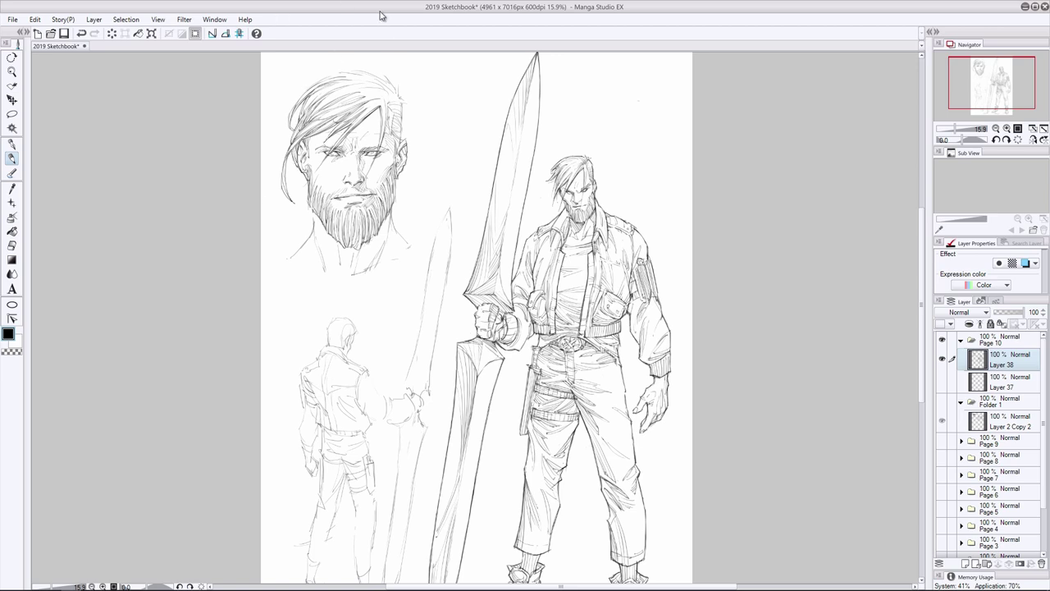
# - Outline the top of the portrait's hair and hatch the short-cropped side above the ear
pyautogui.moveTo(397, 77)
pyautogui.mouseDown()
pyautogui.moveTo(384, 90)
pyautogui.moveTo(372, 80)
pyautogui.mouseUp()
pyautogui.moveTo(378, 69); pyautogui.dragTo(325, 78)
pyautogui.moveTo(341, 72); pyautogui.dragTo(308, 89)
pyautogui.moveTo(366, 71)
pyautogui.mouseDown()
pyautogui.moveTo(349, 75)
pyautogui.moveTo(396, 107)
pyautogui.mouseUp()
pyautogui.hotkey('ctrl', 'z')
pyautogui.moveTo(402, 108)
pyautogui.mouseDown()
pyautogui.moveTo(388, 112)
pyautogui.moveTo(392, 129)
pyautogui.mouseUp()
pyautogui.moveTo(402, 122); pyautogui.dragTo(392, 138)
pyautogui.moveTo(401, 136); pyautogui.dragTo(392, 151)
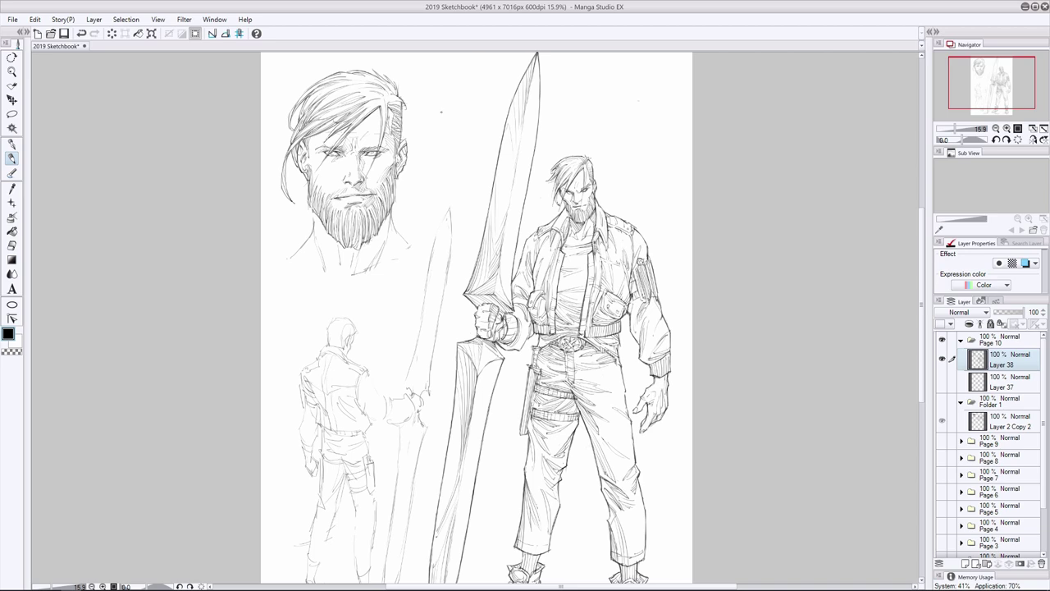
pyautogui.moveTo(389, 110); pyautogui.dragTo(382, 135)
# - Add strands along the outer edge of the portrait's beard, comparing versions by undoing and redoing strokes
pyautogui.moveTo(377, 205); pyautogui.dragTo(376, 223)
pyautogui.moveTo(398, 180)
pyautogui.mouseDown()
pyautogui.moveTo(392, 206)
pyautogui.moveTo(342, 242)
pyautogui.moveTo(348, 238)
pyautogui.mouseUp()
pyautogui.hotkey('ctrl', 'z')
pyautogui.hotkey('ctrl', 'z')
pyautogui.hotkey('ctrl', 'z')
pyautogui.hotkey('ctrl', 'z')
pyautogui.hotkey('ctrl', 'y')
pyautogui.hotkey('ctrl', 'z')
pyautogui.press('e')
pyautogui.hotkey('ctrl', 'y')
pyautogui.press('p')
pyautogui.hotkey('ctrl', 'z')
pyautogui.hotkey('ctrl', 'y')
pyautogui.hotkey('ctrl', 'z')
pyautogui.hotkey('ctrl', 'y')
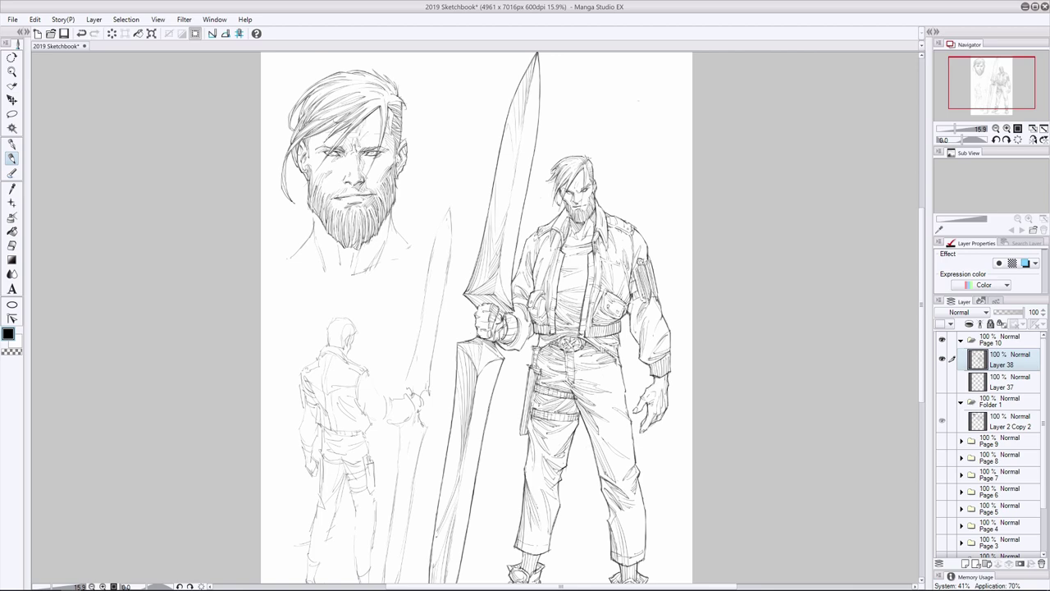
# - Refine the portrait's forehead hair strands and brow, and touch up the lines around the eye, erasing stray marks
pyautogui.moveTo(325, 130); pyautogui.dragTo(337, 124)
pyautogui.press('e')
pyautogui.moveTo(376, 112); pyautogui.dragTo(379, 125)
pyautogui.press('p')
pyautogui.hotkey('ctrl', 'z')
pyautogui.hotkey('ctrl', 'y')
pyautogui.press('e')
pyautogui.press('p')
pyautogui.moveTo(378, 119); pyautogui.dragTo(382, 135)
pyautogui.press('e')
pyautogui.press('p')
pyautogui.moveTo(363, 156); pyautogui.dragTo(369, 165)
pyautogui.press('e')
pyautogui.press('p')
pyautogui.press('e')
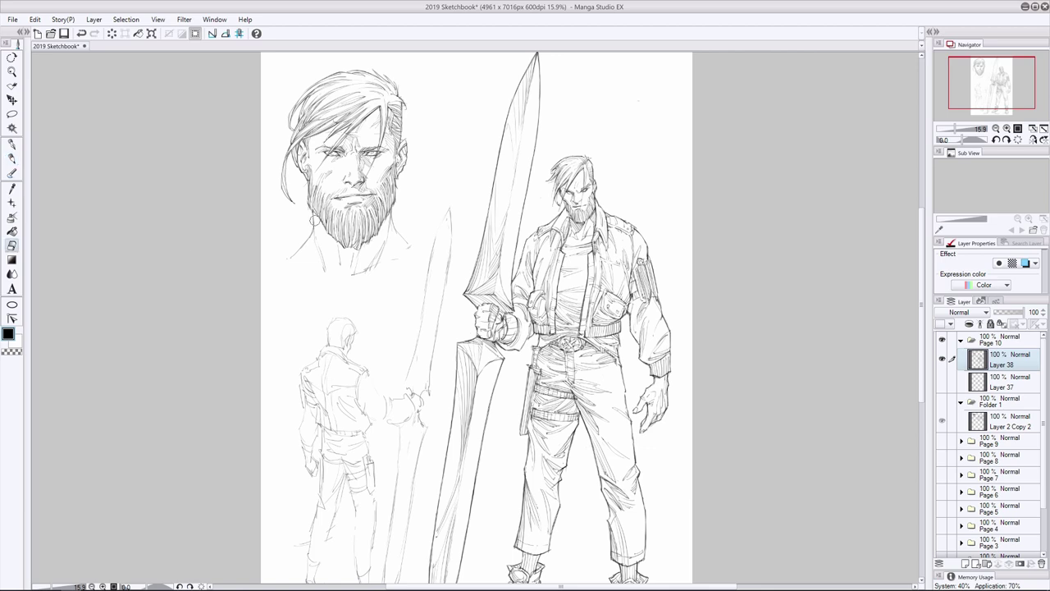
# - Draw the neck contours and hatch the shadow beneath the large portrait's beard and around its collar
pyautogui.press('p')
pyautogui.moveTo(392, 211)
pyautogui.mouseDown()
pyautogui.moveTo(386, 245)
pyautogui.moveTo(354, 264)
pyautogui.mouseUp()
pyautogui.moveTo(384, 225); pyautogui.dragTo(379, 247)
pyautogui.moveTo(400, 237); pyautogui.dragTo(338, 268)
pyautogui.moveTo(401, 247); pyautogui.dragTo(389, 260)
pyautogui.moveTo(314, 227); pyautogui.dragTo(300, 247)
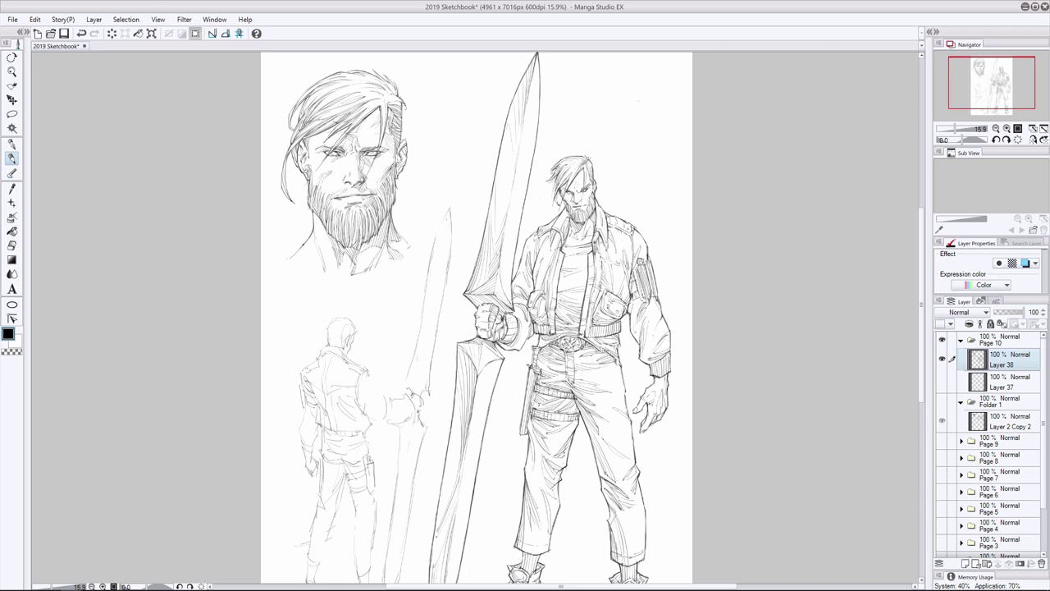
pyautogui.moveTo(377, 247)
pyautogui.mouseDown()
pyautogui.moveTo(366, 271)
pyautogui.moveTo(384, 260)
pyautogui.mouseUp()
# - Outline the head and hair of the small back-view figure, comparing strokes with undo and redo
pyautogui.scroll(-1, 796, 256)
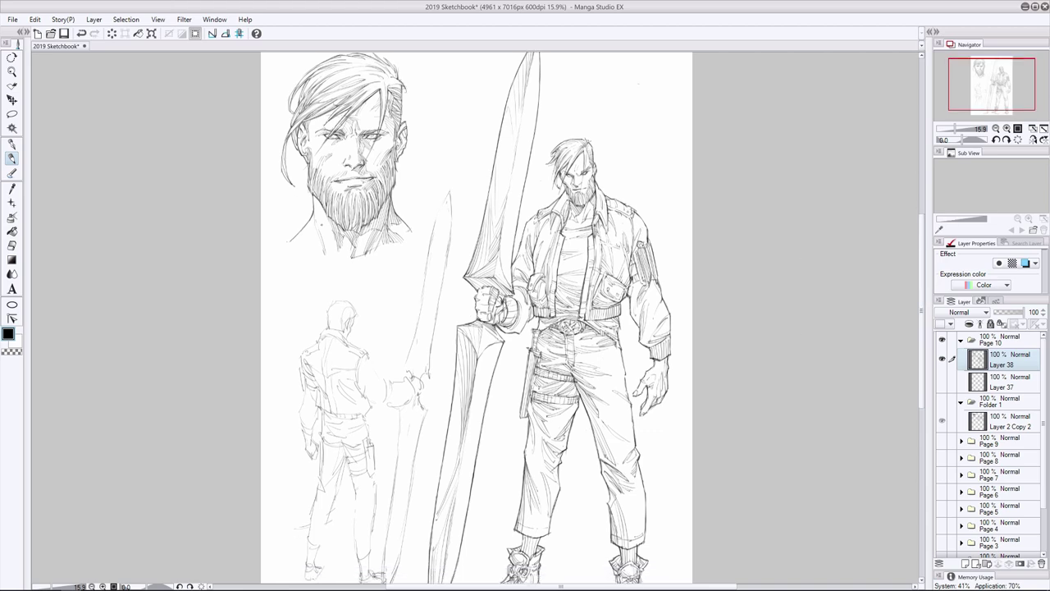
pyautogui.scroll(-4, 901, 312)
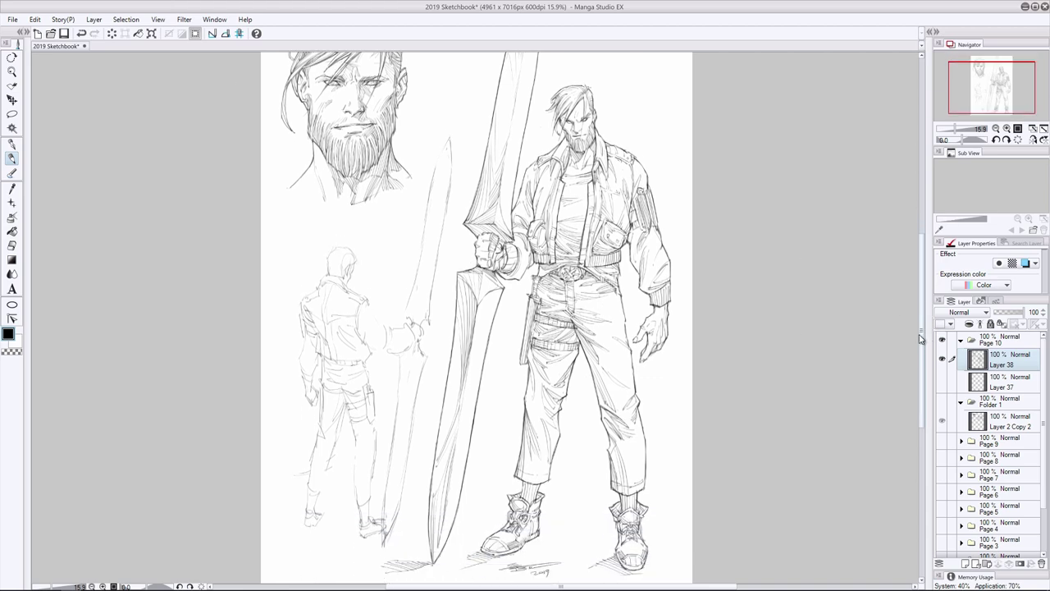
pyautogui.hotkey('ctrl', 'z')
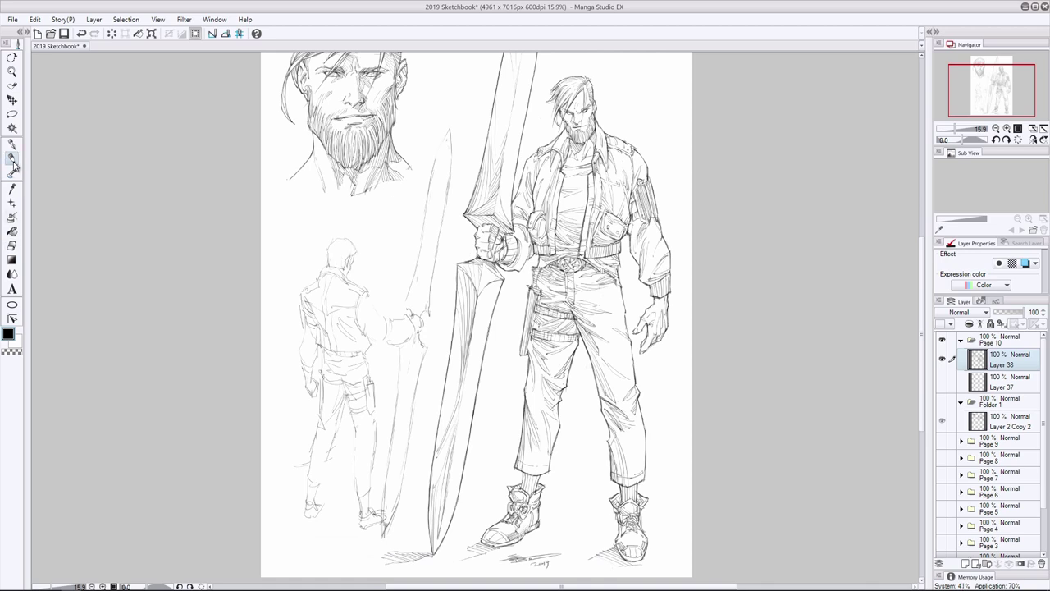
pyautogui.hotkey('ctrl', 'y')
pyautogui.scroll(-1, 354, 246)
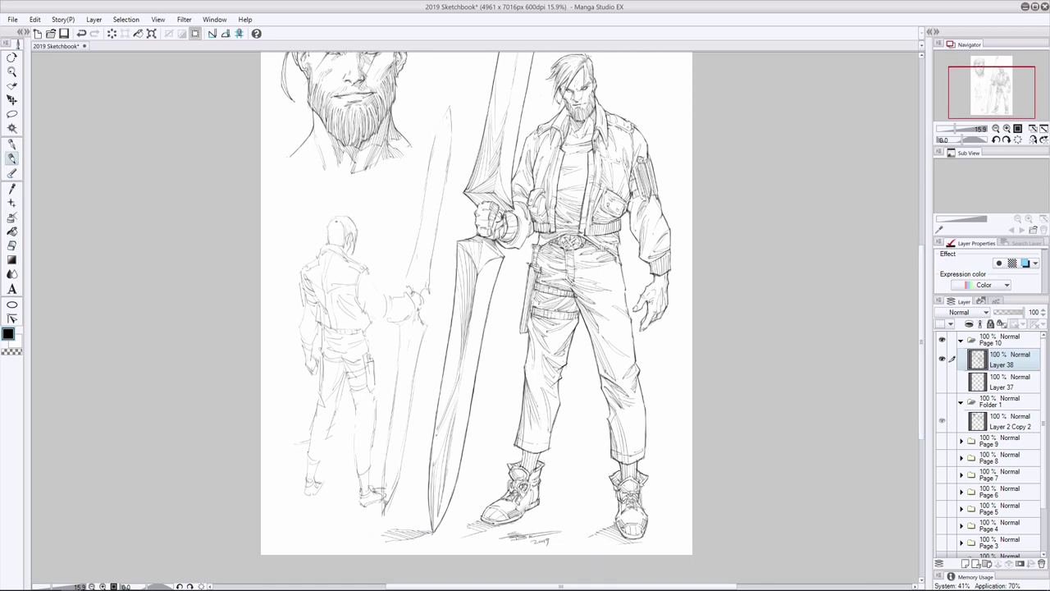
pyautogui.hotkey('ctrl', 'z')
pyautogui.hotkey('ctrl', 'y')
pyautogui.moveTo(334, 219)
pyautogui.mouseDown()
pyautogui.moveTo(345, 212)
pyautogui.moveTo(348, 253)
pyautogui.mouseUp()
pyautogui.hotkey('ctrl', 'z')
pyautogui.hotkey('ctrl', 'y')
# - Refine the back-view figure's jacket collar and draw the seams and folds on its upper back
pyautogui.moveTo(339, 248)
pyautogui.mouseDown()
pyautogui.moveTo(365, 269)
pyautogui.moveTo(344, 259)
pyautogui.moveTo(303, 269)
pyautogui.moveTo(325, 274)
pyautogui.moveTo(323, 290)
pyautogui.moveTo(333, 282)
pyautogui.mouseUp()
pyautogui.press('e')
pyautogui.press('p')
pyautogui.press('e')
pyautogui.press('p')
pyautogui.press('e')
pyautogui.press('p')
pyautogui.moveTo(325, 263)
pyautogui.mouseDown()
pyautogui.moveTo(315, 291)
pyautogui.moveTo(356, 297)
pyautogui.moveTo(333, 328)
pyautogui.moveTo(334, 318)
pyautogui.mouseUp()
pyautogui.press('e')
pyautogui.press('p')
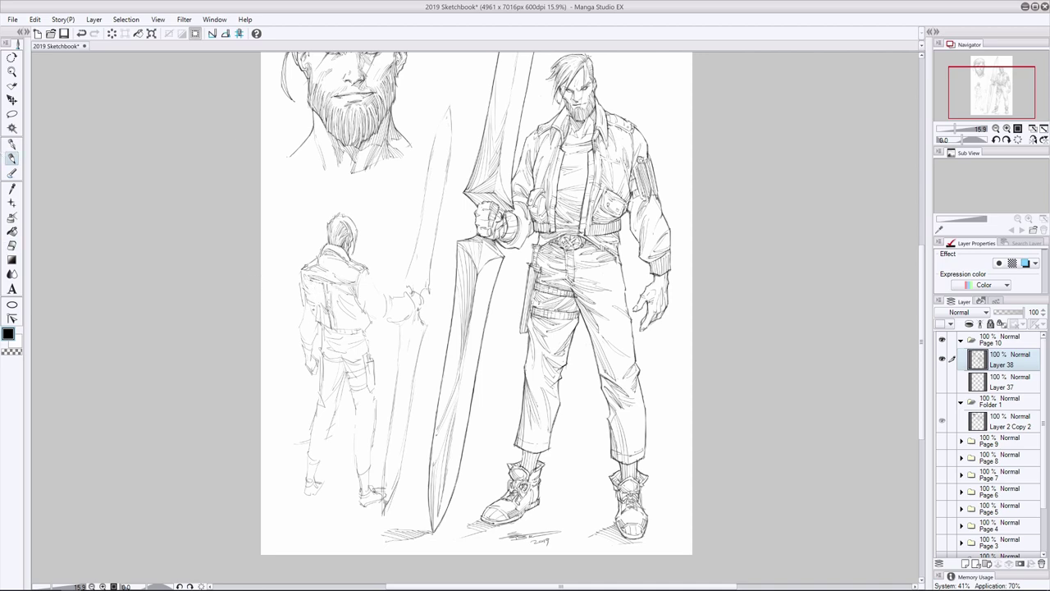
# - Clean up the rough lines on the lower back of the back-view figure's jacket and undo the unwanted strokes
pyautogui.press('e')
pyautogui.moveTo(308, 284)
pyautogui.mouseDown()
pyautogui.moveTo(320, 321)
pyautogui.moveTo(328, 310)
pyautogui.moveTo(318, 302)
pyautogui.moveTo(364, 330)
pyautogui.moveTo(327, 327)
pyautogui.mouseUp()
pyautogui.press('p')
pyautogui.hotkey('ctrl', 'z')
pyautogui.hotkey('ctrl', 'z')
pyautogui.press('e')
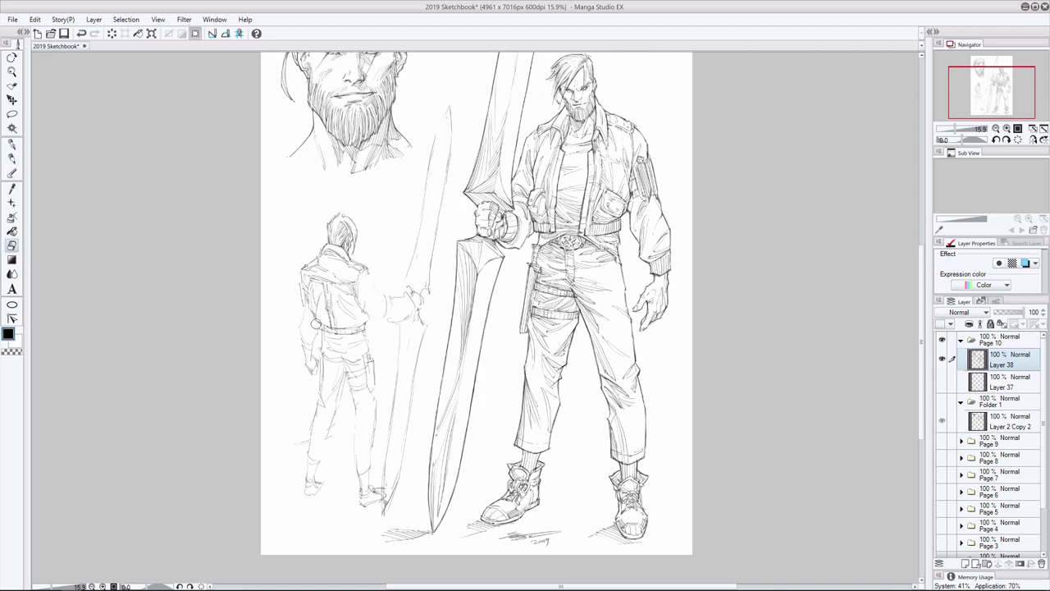
# - Draw the back-view figure's outstretched sword arm and jacket folds, lightening the lines on its head
pyautogui.press('p')
pyautogui.moveTo(315, 296)
pyautogui.mouseDown()
pyautogui.moveTo(308, 314)
pyautogui.moveTo(365, 298)
pyautogui.moveTo(414, 308)
pyautogui.mouseUp()
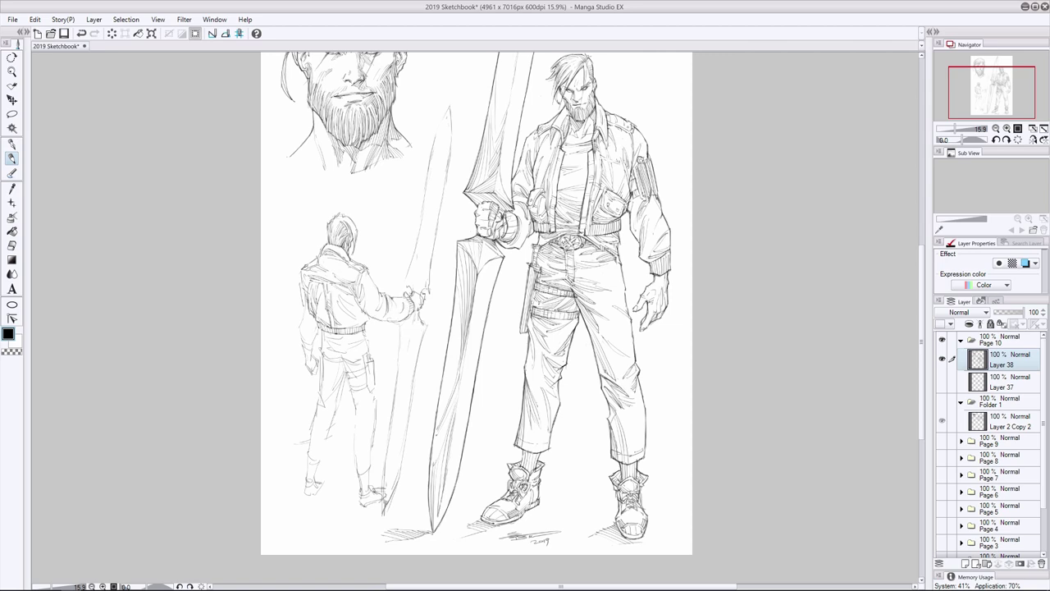
pyautogui.press('e')
pyautogui.moveTo(353, 221)
pyautogui.mouseDown()
pyautogui.moveTo(329, 238)
pyautogui.moveTo(340, 241)
pyautogui.mouseUp()
pyautogui.press('p')
pyautogui.moveTo(322, 283)
pyautogui.mouseDown()
pyautogui.moveTo(316, 296)
pyautogui.moveTo(373, 316)
pyautogui.mouseUp()
pyautogui.press('e')
pyautogui.press('p')
pyautogui.moveTo(368, 270); pyautogui.dragTo(379, 291)
pyautogui.moveTo(379, 289)
pyautogui.mouseDown()
pyautogui.moveTo(382, 305)
pyautogui.moveTo(402, 308)
pyautogui.mouseUp()
# - Draw the lowered arm's sleeve and cuff on the back-view figure and add folds across the jacket back
pyautogui.moveTo(302, 280)
pyautogui.mouseDown()
pyautogui.moveTo(313, 352)
pyautogui.moveTo(320, 330)
pyautogui.moveTo(312, 366)
pyautogui.mouseUp()
pyautogui.press('e')
pyautogui.press('p')
pyautogui.hotkey('ctrl', 'z')
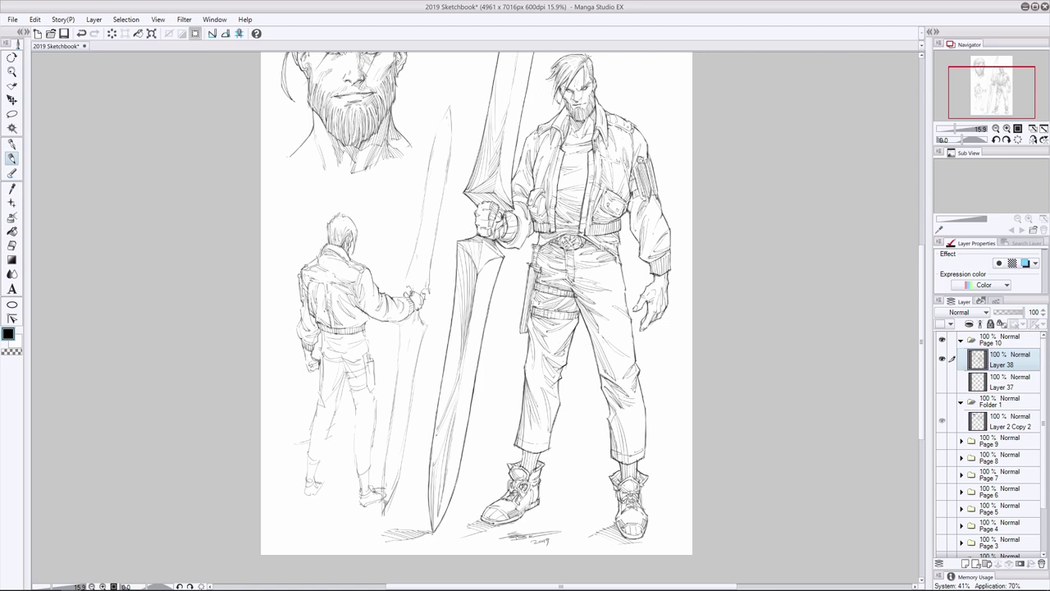
pyautogui.moveTo(310, 312); pyautogui.dragTo(297, 340)
pyautogui.moveTo(327, 286)
pyautogui.mouseDown()
pyautogui.moveTo(358, 276)
pyautogui.moveTo(358, 308)
pyautogui.mouseUp()
pyautogui.click(12, 113)
pyautogui.moveTo(322, 246); pyautogui.dragTo(358, 251)
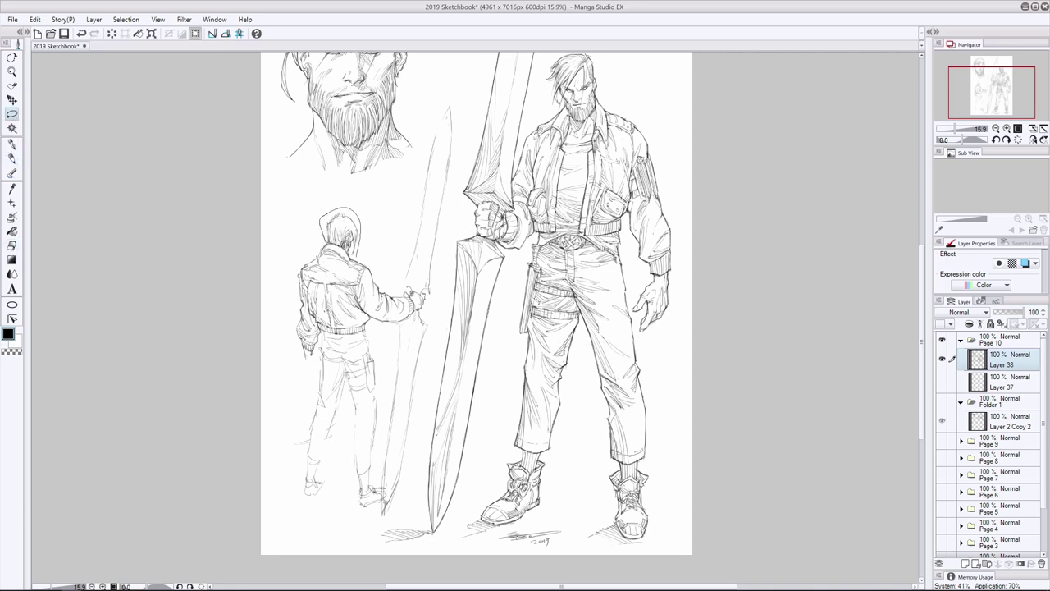
pyautogui.hotkey('ctrl', 'z')
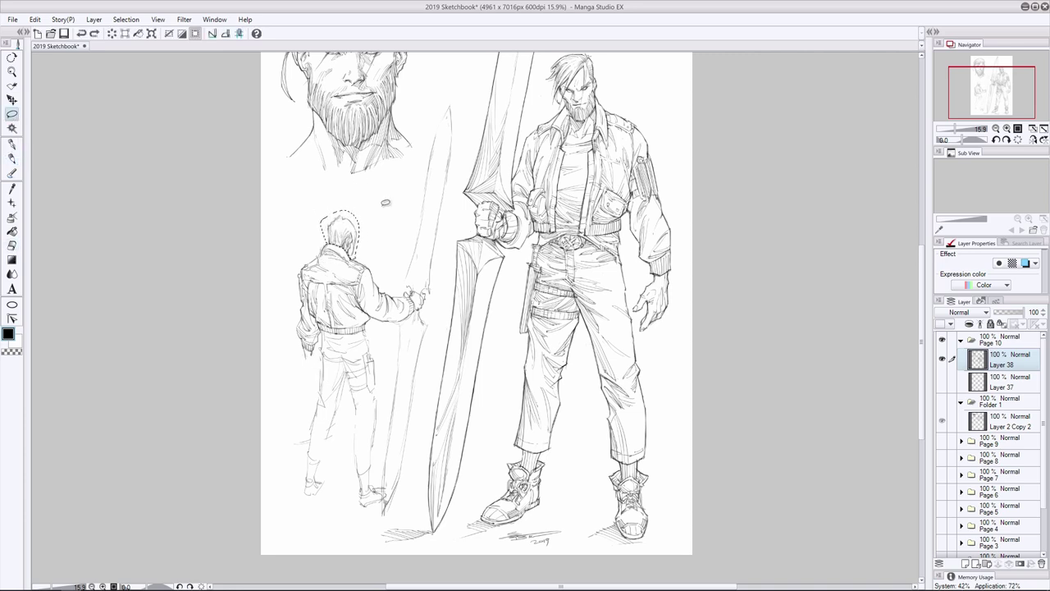
pyautogui.hotkey('ctrl', 'z')
# - Erase the stray lines beside the back-view figure's collar and compare versions with undo and redo
pyautogui.press('p')
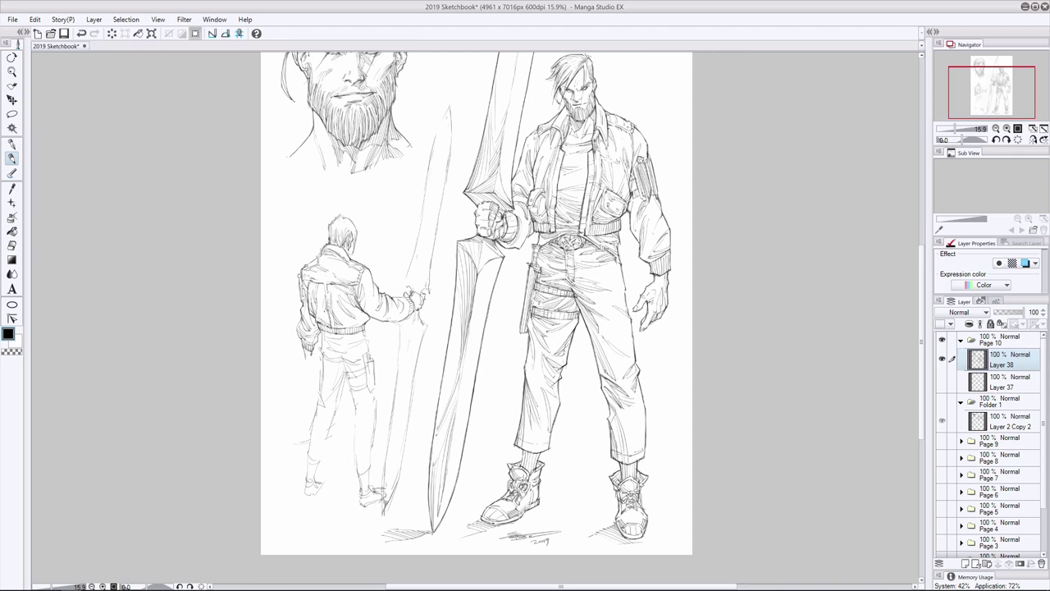
pyautogui.press('e')
pyautogui.moveTo(318, 244); pyautogui.dragTo(323, 258)
pyautogui.press('p')
pyautogui.hotkey('ctrl', 'z')
pyautogui.hotkey('ctrl', 'y')
pyautogui.hotkey('ctrl', 'z')
pyautogui.hotkey('ctrl', 'y')
# - Draw the waist area below the back-view figure's jacket hem and clean up the edge of the ribbed waistband
pyautogui.press('e')
pyautogui.press('p')
pyautogui.moveTo(322, 330)
pyautogui.mouseDown()
pyautogui.moveTo(335, 344)
pyautogui.moveTo(342, 336)
pyautogui.moveTo(367, 348)
pyautogui.mouseUp()
pyautogui.press('e')
pyautogui.press('p')
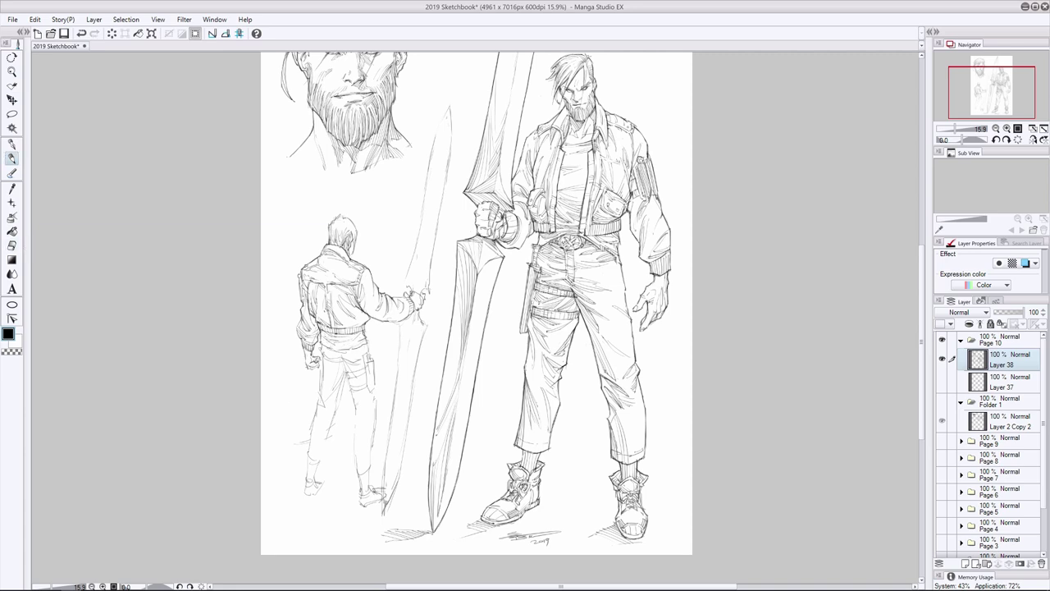
pyautogui.press('e')
pyautogui.press('p')
pyautogui.press('e')
pyautogui.moveTo(361, 332); pyautogui.dragTo(359, 323)
# - Draw the thigh holster and its leg straps on the back-view figure, erasing the rough lines around them
pyautogui.press('p')
pyautogui.moveTo(343, 364)
pyautogui.mouseDown()
pyautogui.moveTo(361, 348)
pyautogui.moveTo(352, 350)
pyautogui.moveTo(366, 389)
pyautogui.moveTo(366, 372)
pyautogui.mouseUp()
pyautogui.moveTo(366, 358); pyautogui.dragTo(369, 382)
pyautogui.moveTo(373, 358)
pyautogui.mouseDown()
pyautogui.moveTo(374, 389)
pyautogui.moveTo(367, 344)
pyautogui.mouseUp()
pyautogui.press('e')
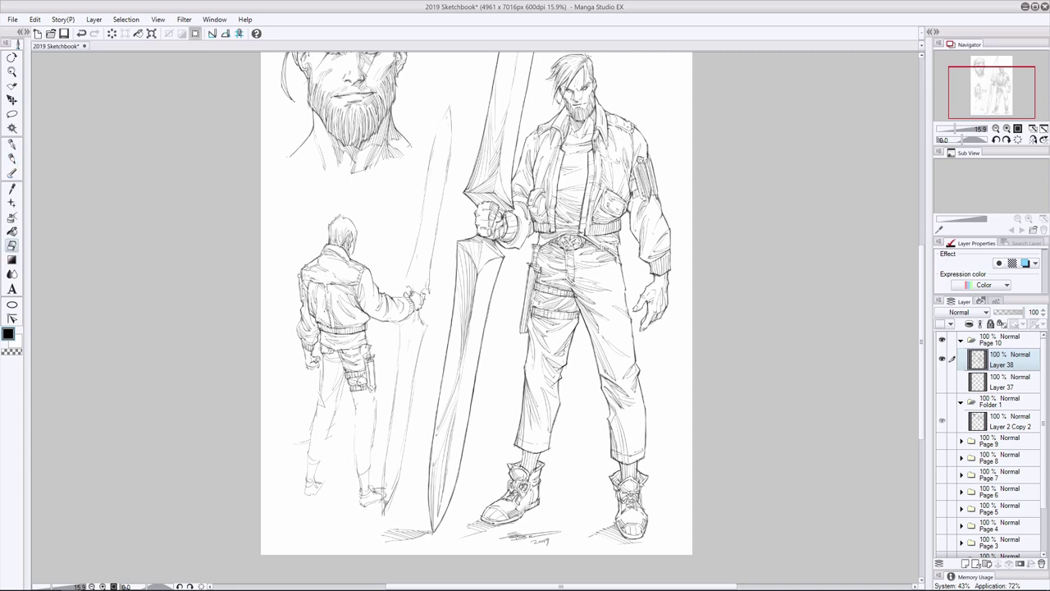
pyautogui.moveTo(339, 386)
pyautogui.mouseDown()
pyautogui.moveTo(367, 371)
pyautogui.moveTo(369, 392)
pyautogui.mouseUp()
pyautogui.press('p')
pyautogui.moveTo(371, 356); pyautogui.dragTo(373, 390)
pyautogui.moveTo(366, 344); pyautogui.dragTo(368, 365)
pyautogui.moveTo(346, 367); pyautogui.dragTo(371, 379)
# - Sketch folds on the seat and holster-side thigh of the back-view figure's trousers, undoing unwanted strokes
pyautogui.moveTo(343, 376)
pyautogui.mouseDown()
pyautogui.moveTo(371, 374)
pyautogui.moveTo(360, 348)
pyautogui.moveTo(351, 364)
pyautogui.moveTo(369, 376)
pyautogui.moveTo(366, 404)
pyautogui.mouseUp()
pyautogui.hotkey('ctrl', 'z')
pyautogui.press('e')
pyautogui.press('p')
pyautogui.moveTo(359, 412)
pyautogui.mouseDown()
pyautogui.moveTo(374, 408)
pyautogui.moveTo(356, 417)
pyautogui.mouseUp()
pyautogui.moveTo(361, 349)
pyautogui.mouseDown()
pyautogui.moveTo(320, 346)
pyautogui.moveTo(370, 391)
pyautogui.moveTo(356, 358)
pyautogui.moveTo(340, 367)
pyautogui.moveTo(359, 345)
pyautogui.moveTo(331, 333)
pyautogui.mouseUp()
pyautogui.press('e')
pyautogui.press('p')
pyautogui.press('e')
pyautogui.press('p')
pyautogui.hotkey('ctrl', 'z')
pyautogui.moveTo(354, 393)
pyautogui.mouseDown()
pyautogui.moveTo(369, 400)
pyautogui.moveTo(367, 388)
pyautogui.moveTo(352, 419)
pyautogui.mouseUp()
pyautogui.hotkey('ctrl', 'z')
# - Draw the knee folds, outer contour and cuff of the back-view figure's holster-side trouser leg
pyautogui.moveTo(358, 464); pyautogui.dragTo(376, 474)
pyautogui.moveTo(353, 416); pyautogui.dragTo(369, 429)
pyautogui.moveTo(354, 448); pyautogui.dragTo(356, 473)
pyautogui.press('e')
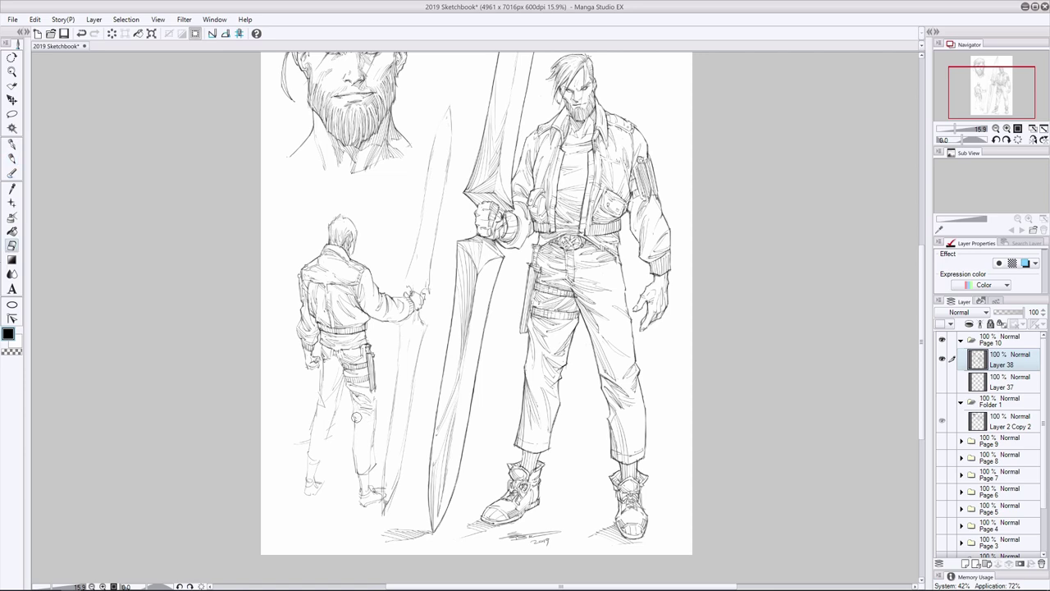
pyautogui.press('p')
pyautogui.moveTo(369, 420)
pyautogui.mouseDown()
pyautogui.moveTo(376, 459)
pyautogui.moveTo(354, 451)
pyautogui.mouseUp()
pyautogui.moveTo(373, 402); pyautogui.dragTo(376, 427)
pyautogui.moveTo(376, 423); pyautogui.dragTo(374, 465)
# - Redraw the inner contour and cuff of the holster-side trouser leg and erase a stray mark near the jacket hem
pyautogui.press('e')
pyautogui.press('p')
pyautogui.hotkey('ctrl', 'z')
pyautogui.moveTo(348, 387); pyautogui.dragTo(354, 474)
pyautogui.moveTo(356, 468); pyautogui.dragTo(377, 475)
pyautogui.press('e')
pyautogui.press('p')
pyautogui.press('e')
pyautogui.moveTo(367, 328)
pyautogui.mouseDown()
pyautogui.moveTo(322, 328)
pyautogui.moveTo(368, 328)
pyautogui.mouseUp()
pyautogui.press('p')
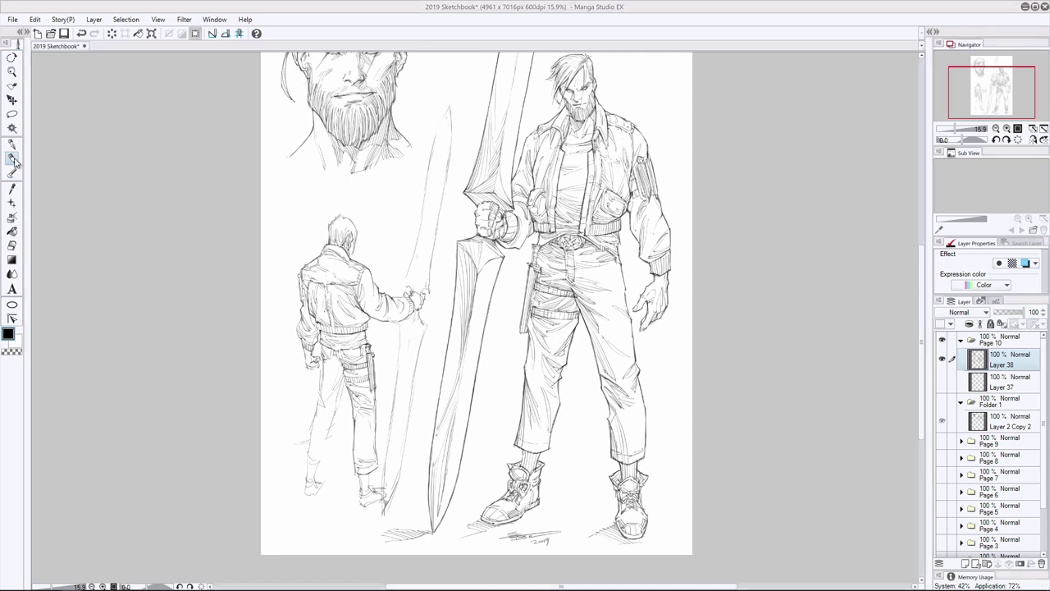
# - Outline the back-view figure's other trouser leg down to the cuff, undoing the extra thigh strokes
pyautogui.moveTo(343, 382); pyautogui.dragTo(329, 458)
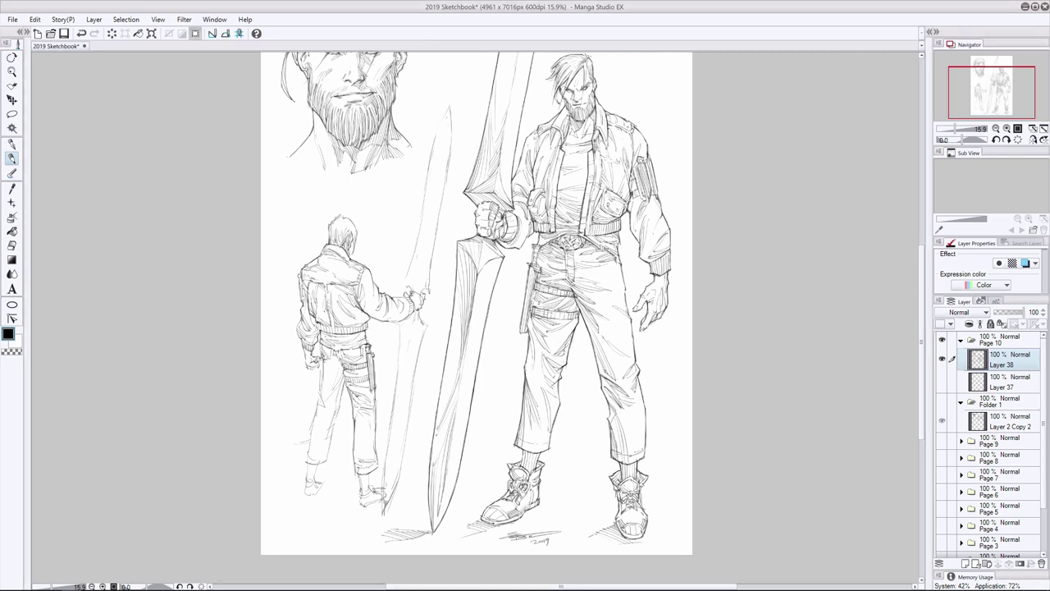
pyautogui.press('e')
pyautogui.press('p')
pyautogui.moveTo(316, 412); pyautogui.dragTo(305, 461)
pyautogui.press('e')
pyautogui.press('p')
pyautogui.moveTo(340, 377)
pyautogui.mouseDown()
pyautogui.moveTo(316, 415)
pyautogui.moveTo(328, 399)
pyautogui.mouseUp()
pyautogui.hotkey('ctrl', 'z')
pyautogui.hotkey('ctrl', 'z')
# - Draw the ankles and both boots of the back-view figure, including collars, soles and shading
pyautogui.moveTo(304, 469)
pyautogui.mouseDown()
pyautogui.moveTo(320, 481)
pyautogui.moveTo(315, 497)
pyautogui.moveTo(303, 473)
pyautogui.moveTo(328, 490)
pyautogui.moveTo(314, 482)
pyautogui.moveTo(373, 486)
pyautogui.mouseUp()
pyautogui.press('e')
pyautogui.press('p')
pyautogui.moveTo(354, 477)
pyautogui.mouseDown()
pyautogui.moveTo(381, 504)
pyautogui.moveTo(376, 487)
pyautogui.mouseUp()
pyautogui.press('e')
pyautogui.press('p')
pyautogui.moveTo(350, 478); pyautogui.dragTo(370, 504)
pyautogui.moveTo(302, 491)
pyautogui.mouseDown()
pyautogui.moveTo(315, 499)
pyautogui.moveTo(315, 484)
pyautogui.mouseUp()
pyautogui.moveTo(302, 476)
pyautogui.mouseDown()
pyautogui.moveTo(304, 496)
pyautogui.moveTo(356, 492)
pyautogui.mouseUp()
pyautogui.moveTo(352, 474)
pyautogui.mouseDown()
pyautogui.moveTo(377, 488)
pyautogui.moveTo(360, 506)
pyautogui.mouseUp()
pyautogui.press('e')
pyautogui.press('p')
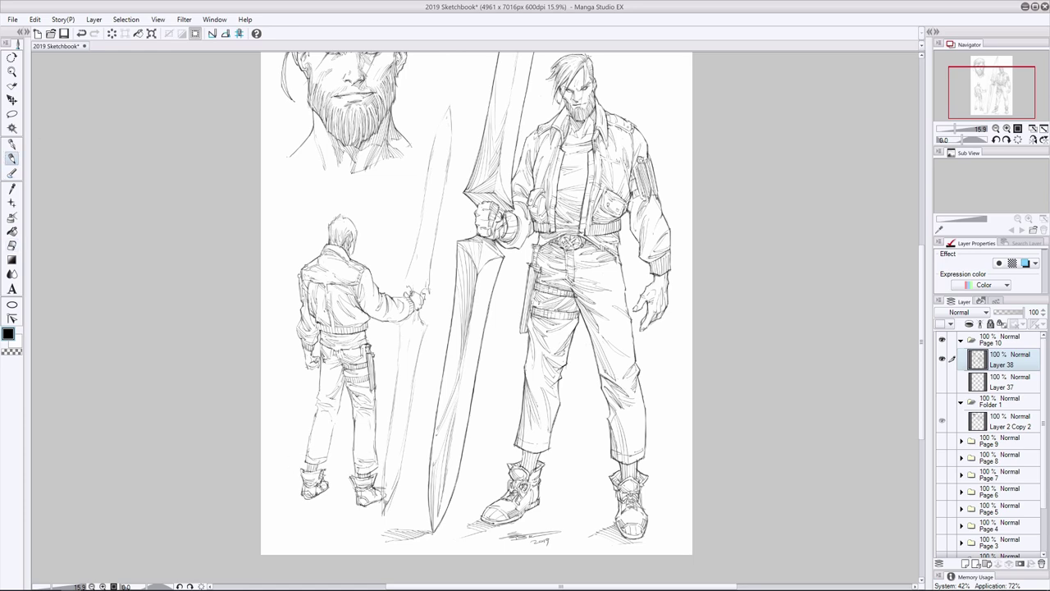
# - Add fold lines down the back-view figure's trouser legs and near the cuffs, cleaning up the outer edge
pyautogui.press('e')
pyautogui.press('p')
pyautogui.press('e')
pyautogui.press('p')
pyautogui.moveTo(316, 406); pyautogui.dragTo(307, 446)
pyautogui.moveTo(338, 410)
pyautogui.mouseDown()
pyautogui.moveTo(322, 464)
pyautogui.moveTo(329, 458)
pyautogui.mouseUp()
pyautogui.press('e')
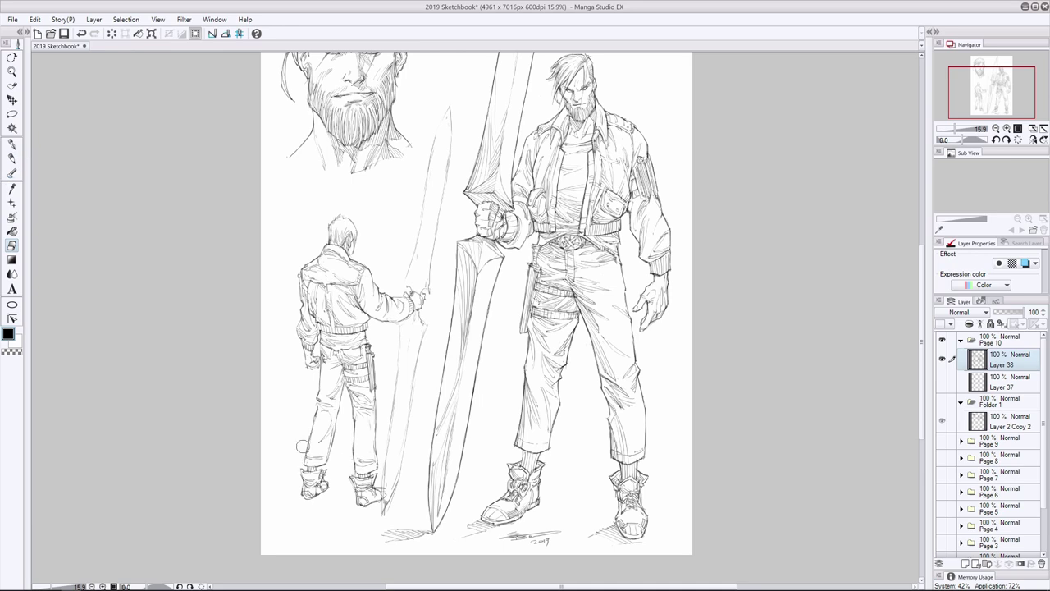
pyautogui.press('p')
pyautogui.press('e')
pyautogui.press('p')
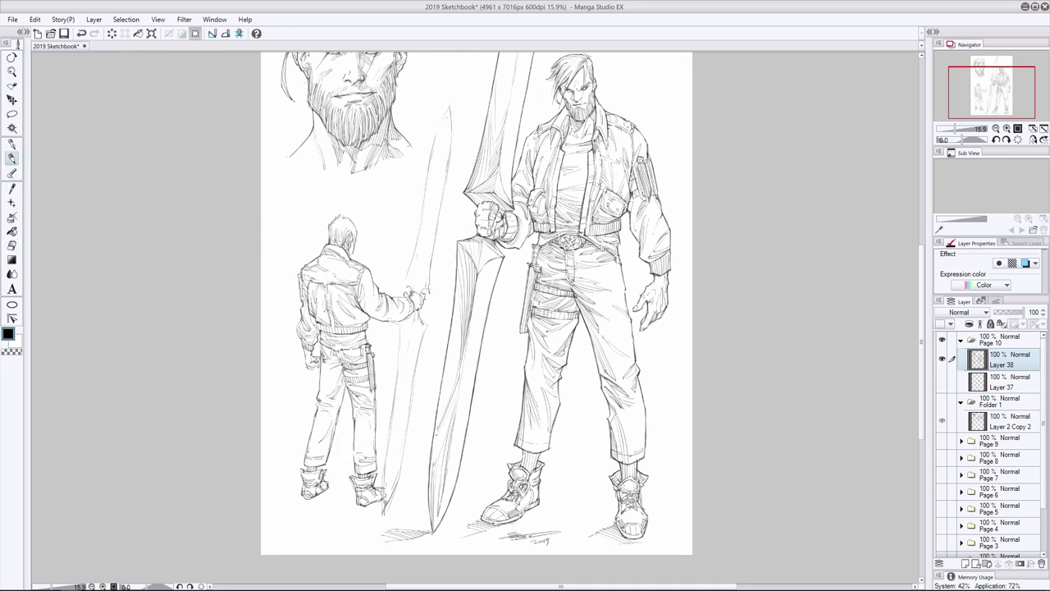
pyautogui.moveTo(355, 458); pyautogui.dragTo(368, 454)
pyautogui.moveTo(305, 456); pyautogui.dragTo(322, 451)
# - Outline the lower blade of the back-view figure's sword from the grip to the tip, erasing rough lines
pyautogui.moveTo(401, 320)
pyautogui.mouseDown()
pyautogui.moveTo(383, 498)
pyautogui.moveTo(397, 516)
pyautogui.mouseUp()
pyautogui.press('e')
pyautogui.moveTo(395, 396); pyautogui.dragTo(387, 456)
pyautogui.press('p')
pyautogui.moveTo(426, 308)
pyautogui.mouseDown()
pyautogui.moveTo(407, 451)
pyautogui.moveTo(384, 508)
pyautogui.mouseUp()
# - Clean up the sword's lower blade edge and add shading strokes along the blade's length
pyautogui.press('e')
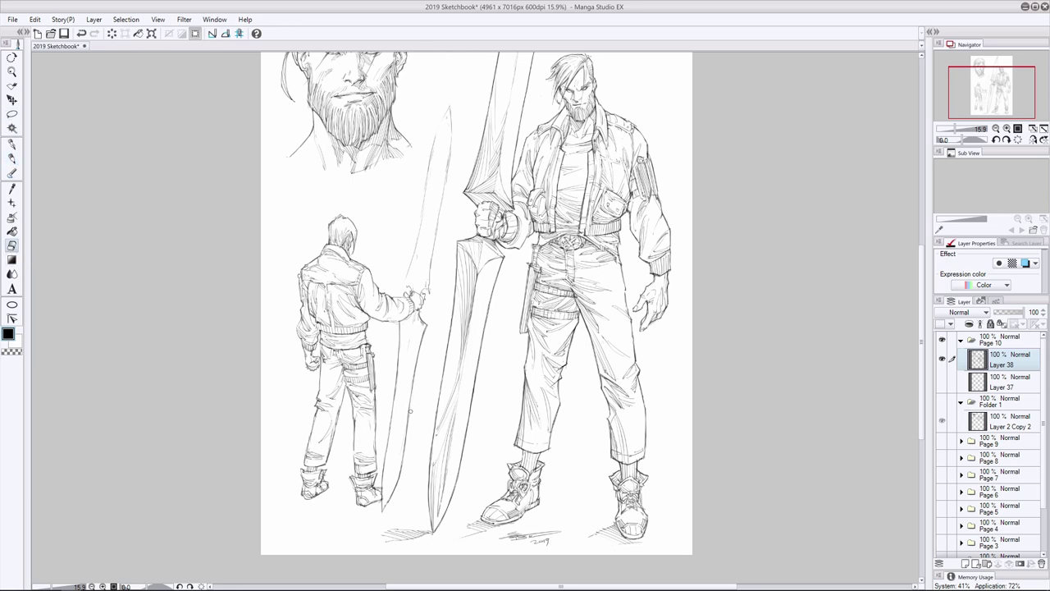
pyautogui.moveTo(412, 410); pyautogui.dragTo(388, 500)
pyautogui.press('p')
pyautogui.moveTo(392, 397); pyautogui.dragTo(385, 451)
pyautogui.moveTo(407, 417); pyautogui.dragTo(400, 464)
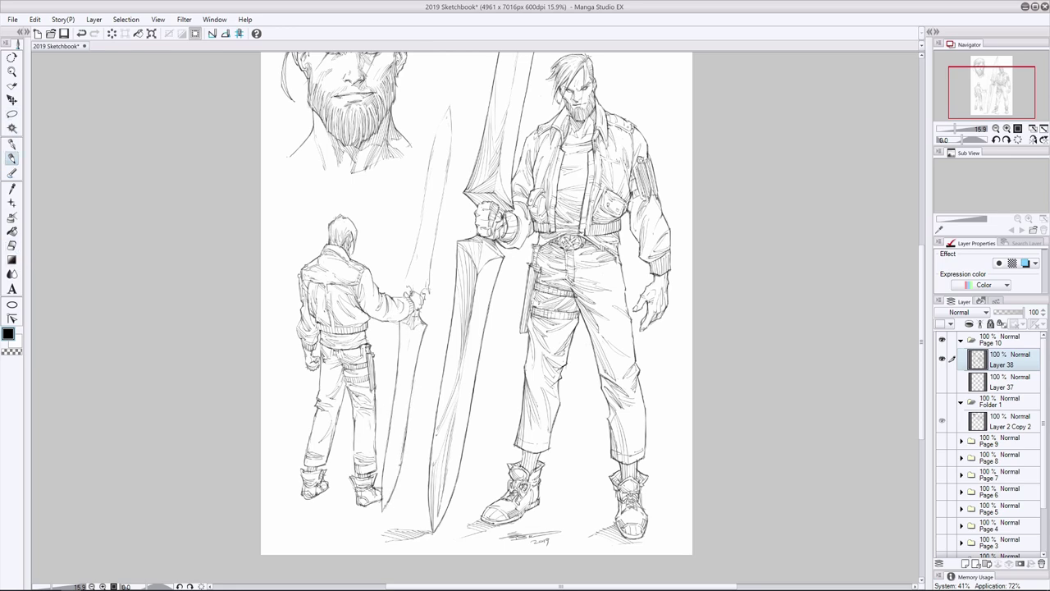
# - Erase rough lines along the edge and lower half of the back-view sword's lower blade
pyautogui.press('e')
pyautogui.moveTo(410, 413)
pyautogui.mouseDown()
pyautogui.moveTo(399, 472)
pyautogui.moveTo(400, 455)
pyautogui.moveTo(398, 473)
pyautogui.moveTo(383, 458)
pyautogui.mouseUp()
pyautogui.press('p')
pyautogui.press('e')
pyautogui.moveTo(393, 412); pyautogui.dragTo(383, 476)
pyautogui.press('p')
# - Outline both edges of the back-view sword's upper blade from the gripping hand to the tip, erasing excess line on the outer edge
pyautogui.moveTo(419, 286); pyautogui.dragTo(410, 293)
pyautogui.moveTo(448, 105); pyautogui.dragTo(411, 261)
pyautogui.moveTo(450, 131); pyautogui.dragTo(430, 289)
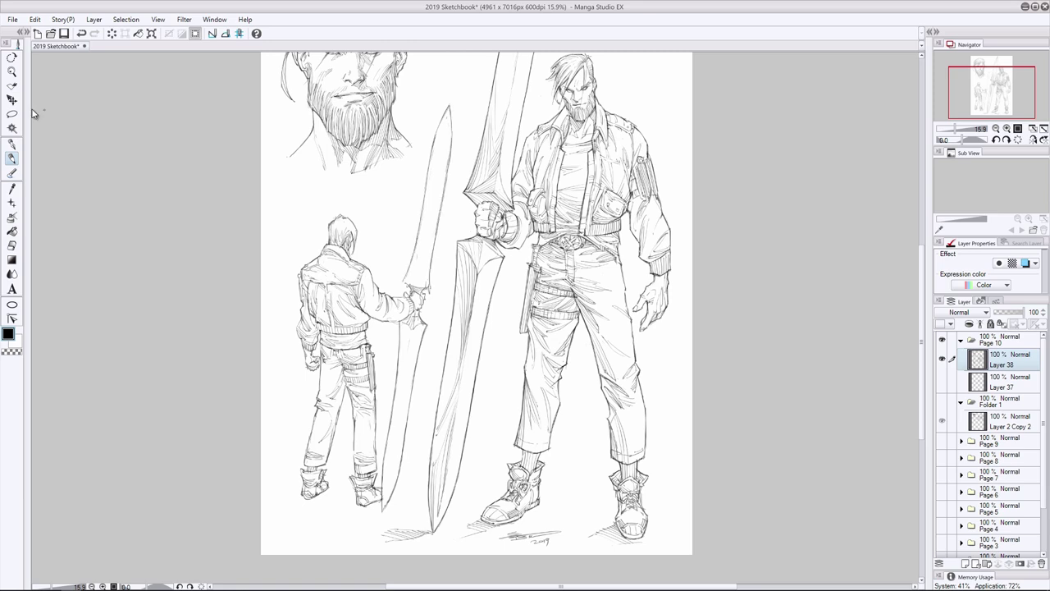
pyautogui.press('e')
pyautogui.moveTo(448, 156); pyautogui.dragTo(439, 197)
pyautogui.press('p')
# - Lasso the back-view sword's upper blade, adjust its placement with a free transform to align with the grip, and deselect it
pyautogui.press('m')
pyautogui.moveTo(450, 97); pyautogui.dragTo(404, 279)
pyautogui.hotkey('ctrl', 't')
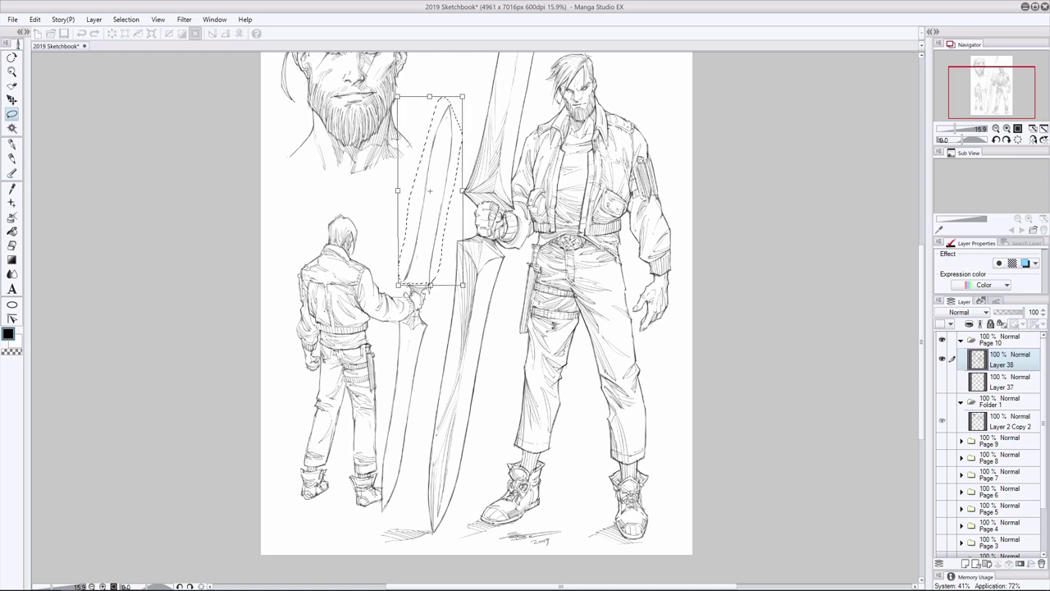
pyautogui.press('Return')
pyautogui.hotkey('ctrl', 'd')
# - Redraw parts of both edges of the back-view sword's upper blade with darker strokes
pyautogui.press('p')
pyautogui.moveTo(443, 179); pyautogui.dragTo(441, 202)
pyautogui.moveTo(435, 128); pyautogui.dragTo(420, 200)
# - Erase and redraw the outer edge of the back-view sword's lower blade, from below the grip toward the tip
pyautogui.press('e')
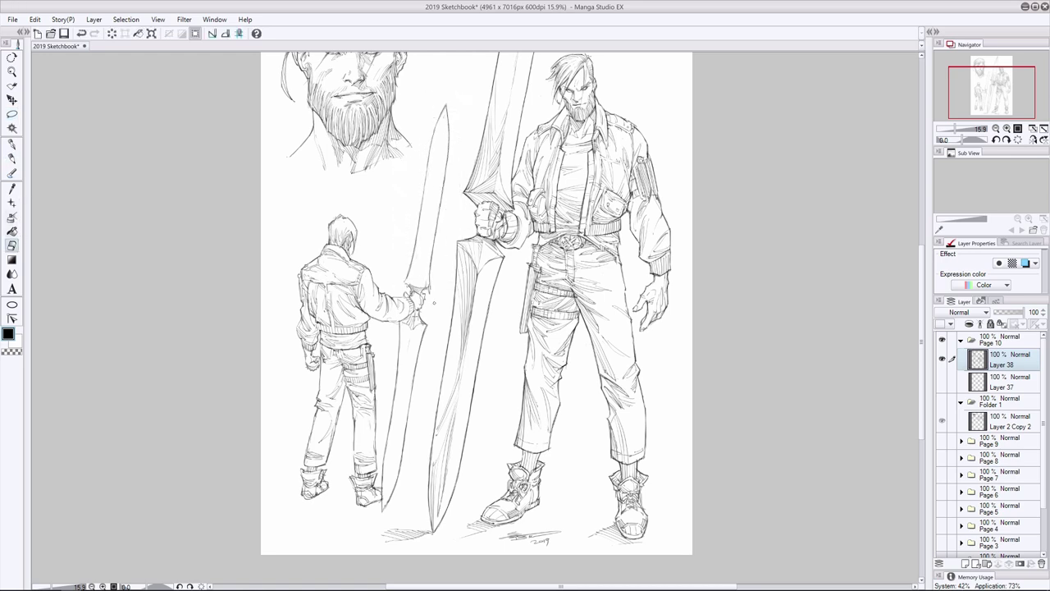
pyautogui.moveTo(394, 394); pyautogui.dragTo(390, 430)
pyautogui.moveTo(429, 325); pyautogui.dragTo(421, 347)
pyautogui.moveTo(391, 421); pyautogui.dragTo(386, 458)
pyautogui.press('p')
pyautogui.moveTo(390, 419); pyautogui.dragTo(385, 456)
pyautogui.moveTo(426, 325); pyautogui.dragTo(421, 341)
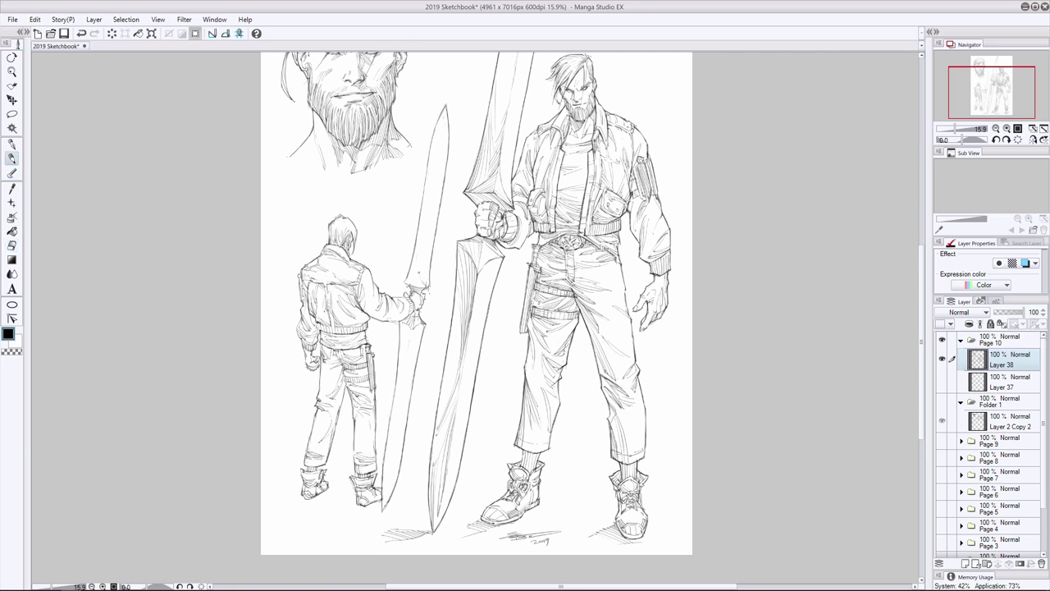
# - Draw a central ridge line down both blades of the back-view sword and add fine shading strokes beside it
pyautogui.moveTo(434, 165); pyautogui.dragTo(420, 276)
pyautogui.moveTo(411, 329); pyautogui.dragTo(385, 508)
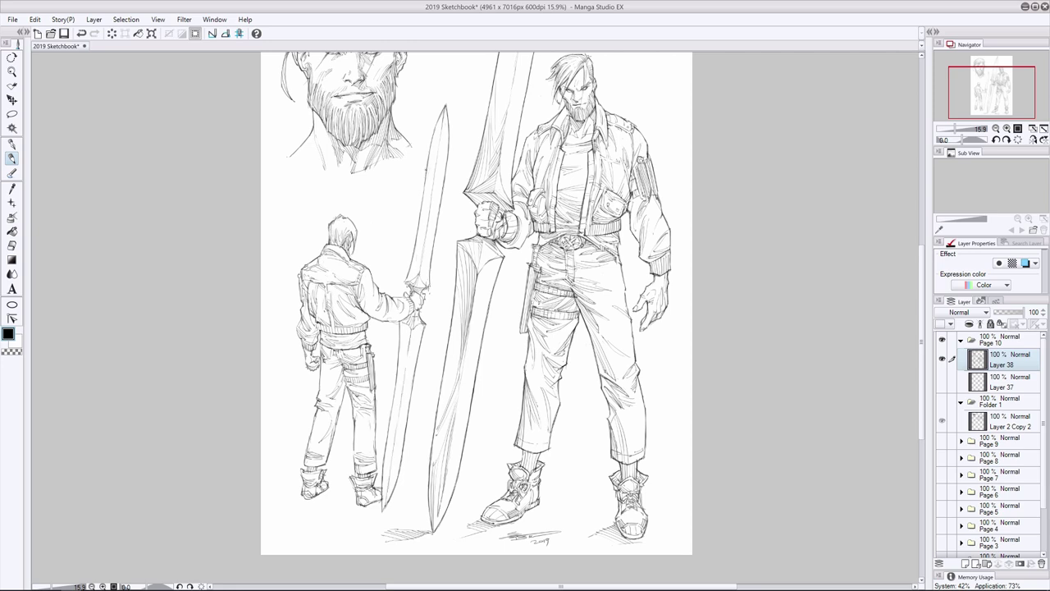
pyautogui.moveTo(438, 123); pyautogui.dragTo(431, 192)
pyautogui.moveTo(443, 111); pyautogui.dragTo(440, 133)
pyautogui.moveTo(429, 211); pyautogui.dragTo(413, 280)
pyautogui.moveTo(428, 167); pyautogui.dragTo(425, 211)
pyautogui.moveTo(407, 321)
pyautogui.mouseDown()
pyautogui.moveTo(400, 392)
pyautogui.moveTo(404, 361)
pyautogui.mouseUp()
pyautogui.moveTo(398, 411); pyautogui.dragTo(381, 512)
pyautogui.hotkey('ctrl', 'z')
pyautogui.moveTo(408, 315)
pyautogui.mouseDown()
pyautogui.moveTo(388, 323)
pyautogui.moveTo(397, 369)
pyautogui.moveTo(389, 420)
pyautogui.mouseUp()
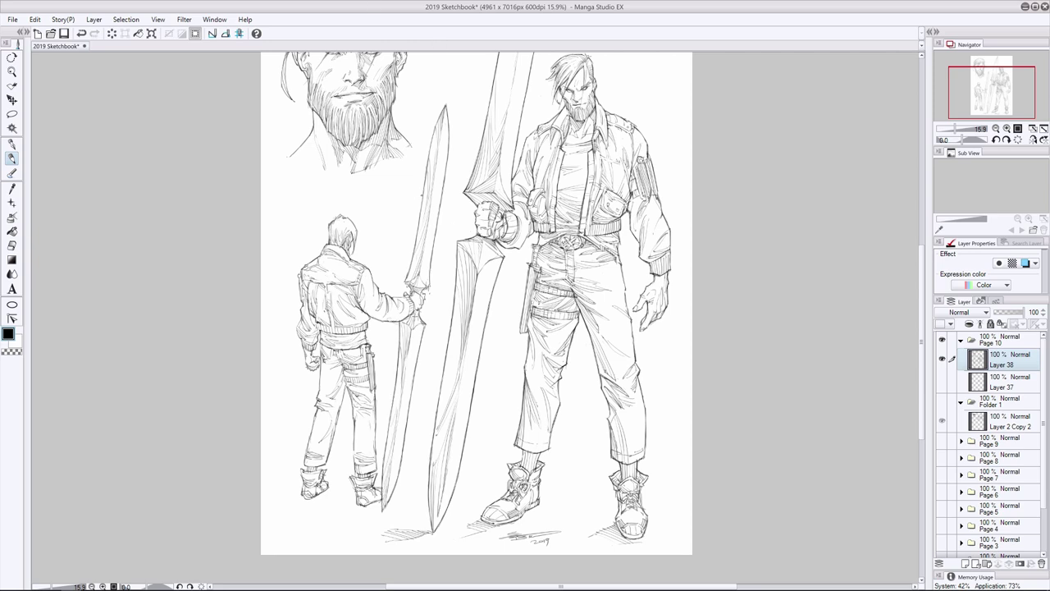
pyautogui.moveTo(424, 194); pyautogui.dragTo(418, 223)
# - Erase stray marks beside the back-view sword's lower blade and save the sketchbook file
pyautogui.press('e')
pyautogui.moveTo(407, 444); pyautogui.dragTo(393, 497)
pyautogui.press('p')
pyautogui.press('e')
pyautogui.hotkey('ctrl', 's')
# - Add hair strokes to the back of the small figure's head and a short fold line below the jacket hem
pyautogui.press('p')
pyautogui.press('e')
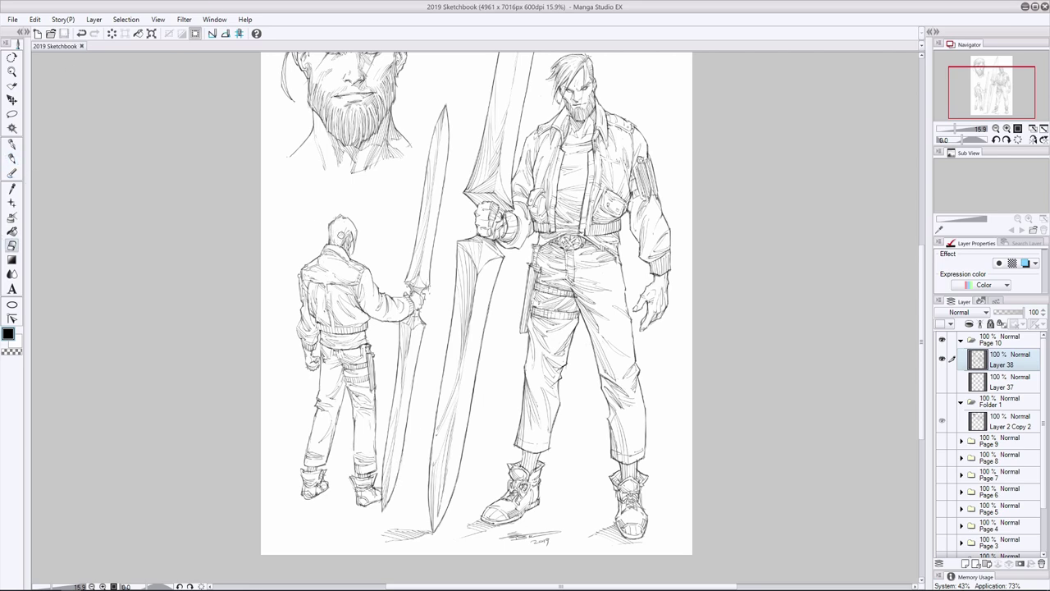
pyautogui.press('p')
pyautogui.moveTo(349, 217); pyautogui.dragTo(335, 246)
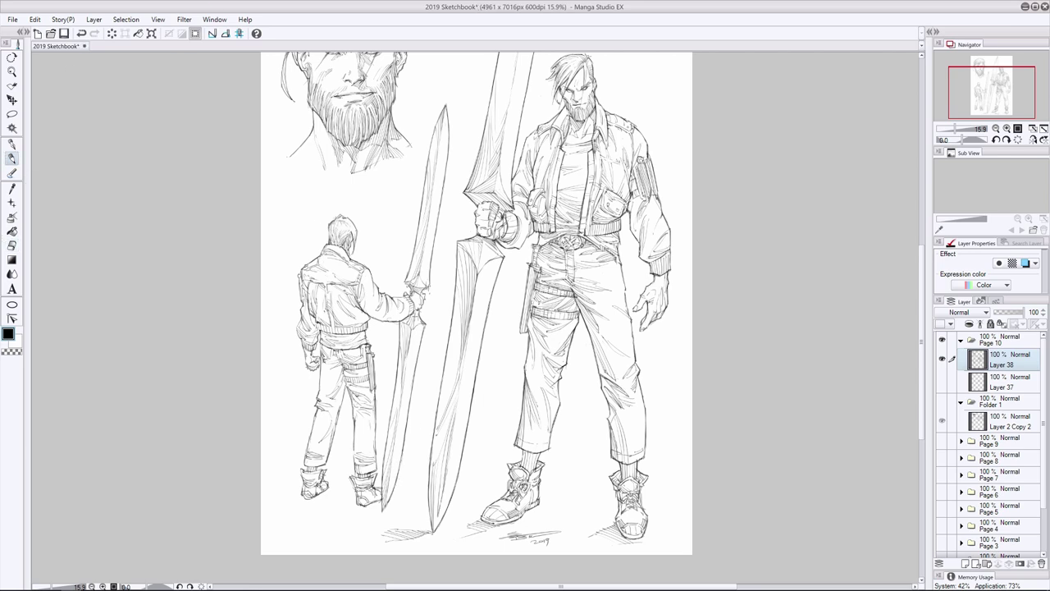
pyautogui.moveTo(320, 348); pyautogui.dragTo(320, 368)
# - Hatch ground shadows beneath both boots of the back-view figure
pyautogui.moveTo(381, 500)
pyautogui.mouseDown()
pyautogui.moveTo(341, 514)
pyautogui.moveTo(343, 502)
pyautogui.mouseUp()
pyautogui.moveTo(325, 494)
pyautogui.mouseDown()
pyautogui.moveTo(305, 510)
pyautogui.moveTo(324, 514)
pyautogui.mouseUp()
pyautogui.moveTo(364, 501)
pyautogui.mouseDown()
pyautogui.moveTo(338, 512)
pyautogui.moveTo(347, 507)
pyautogui.mouseUp()
pyautogui.moveTo(312, 497); pyautogui.dragTo(290, 507)
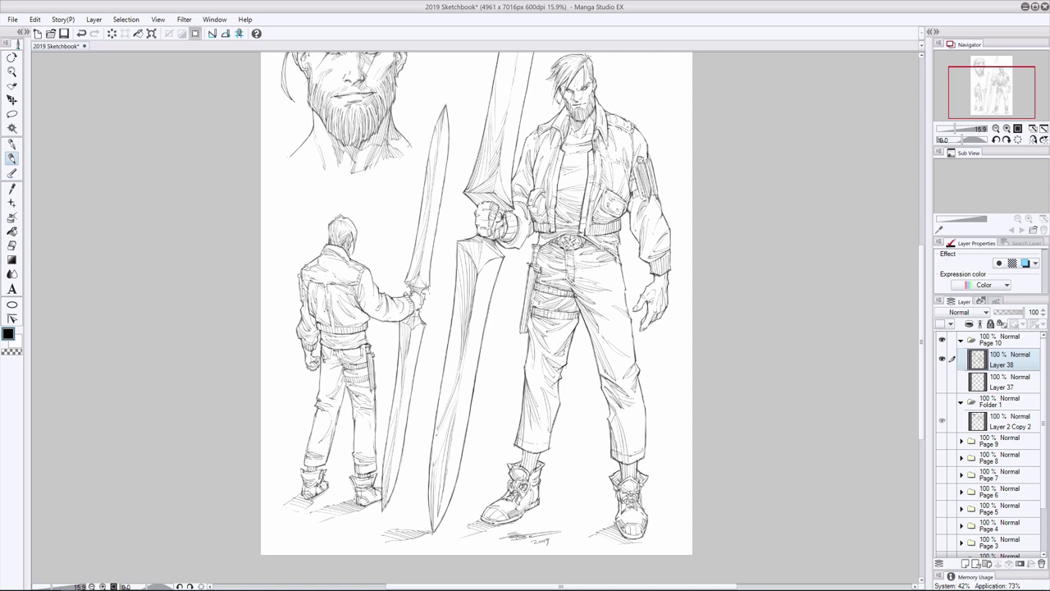
# - Select Layer 38 and Layer 37 together, shift the whole drawing slightly right and down on the page, and start a free transform
pyautogui.scroll(3, 476, 317)
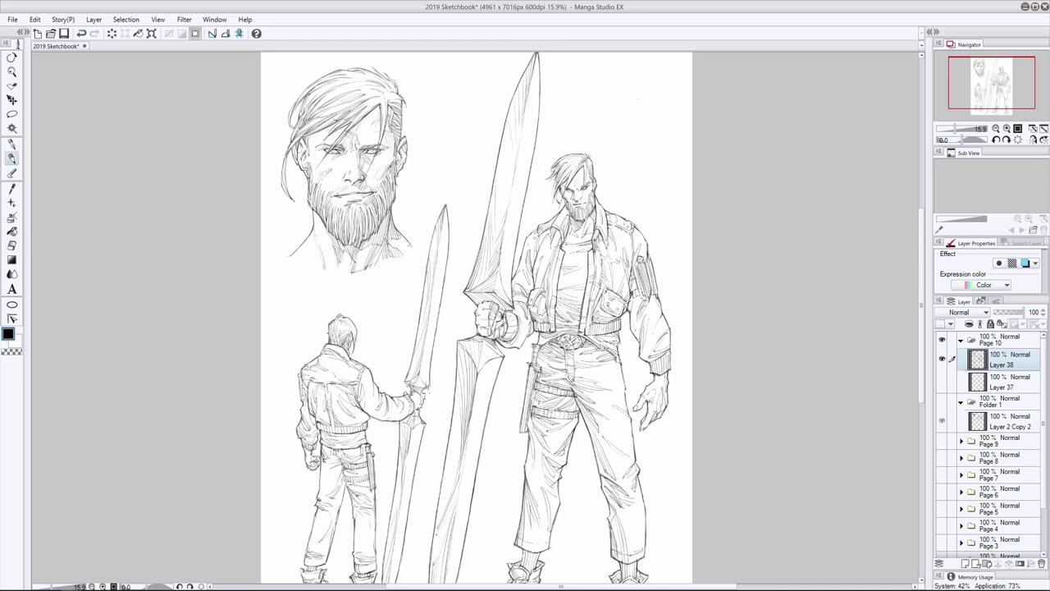
pyautogui.scroll(-1, 475, 318)
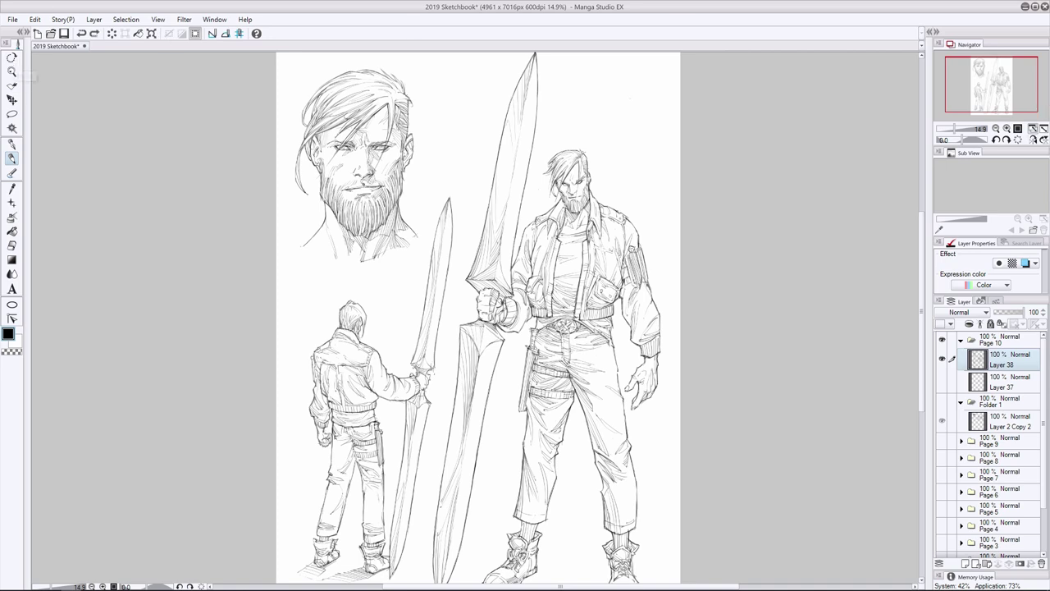
pyautogui.scroll(-1, 632, 502)
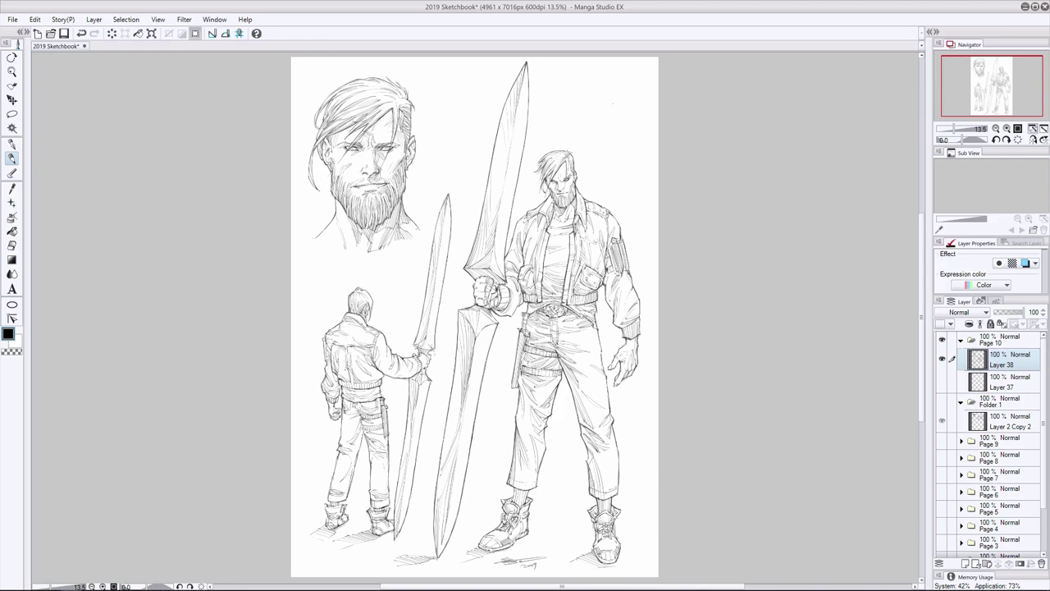
pyautogui.press('k')
pyautogui.keyDown('ctrl'); pyautogui.click(1009, 381); pyautogui.keyUp('ctrl')
pyautogui.moveTo(493, 328); pyautogui.dragTo(499, 330)
pyautogui.hotkey('ctrl', 't')
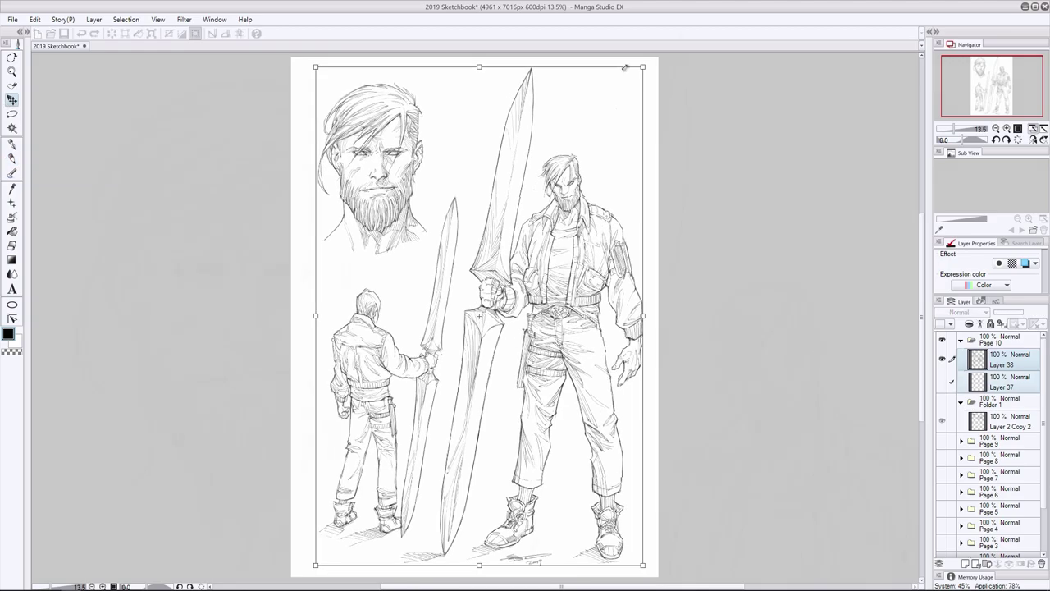